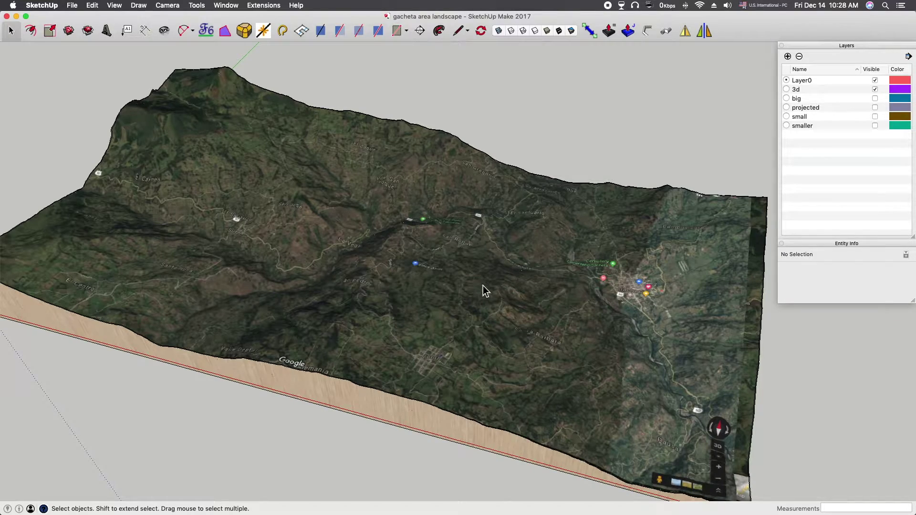
# Step: Inspect the textured 3D terrain model from several angles and distances
pyautogui.moveTo(442, 282); pyautogui.dragTo(567, 314, button='middle')
pyautogui.scroll(-3, 522, 395)
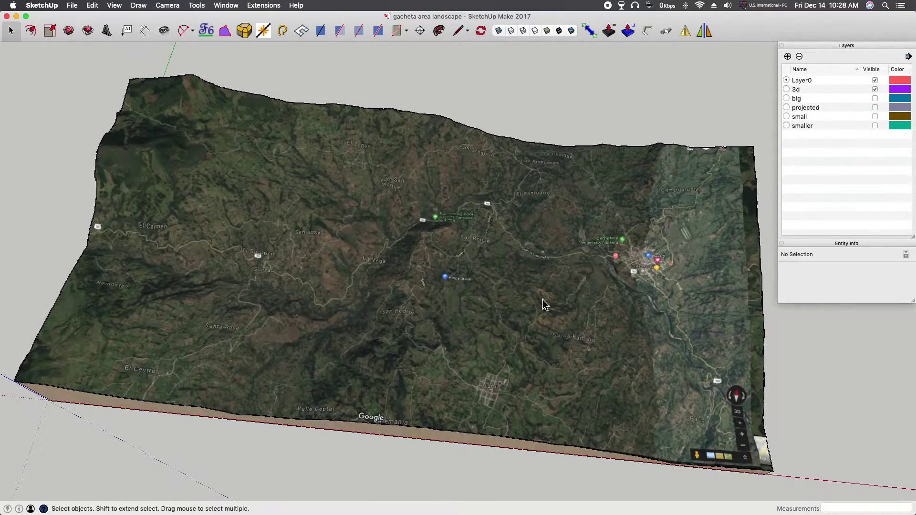
pyautogui.moveTo(237, 256); pyautogui.dragTo(525, 286, button='middle')
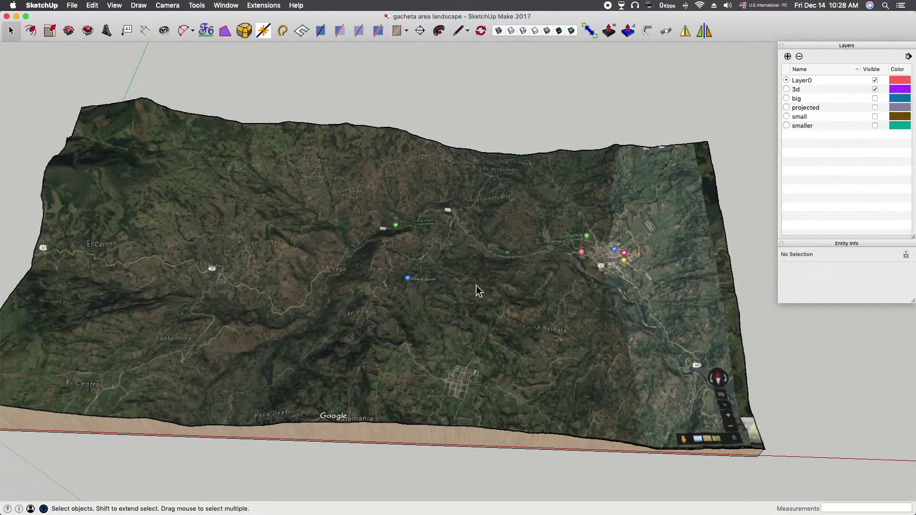
pyautogui.scroll(2, 562, 260)
pyautogui.moveTo(451, 331); pyautogui.dragTo(453, 413, button='middle')
pyautogui.moveTo(504, 390)
pyautogui.mouseDown(button='middle')
pyautogui.moveTo(297, 289)
pyautogui.moveTo(258, 219)
pyautogui.moveTo(464, 127)
pyautogui.moveTo(491, 381)
pyautogui.mouseUp(button='middle')
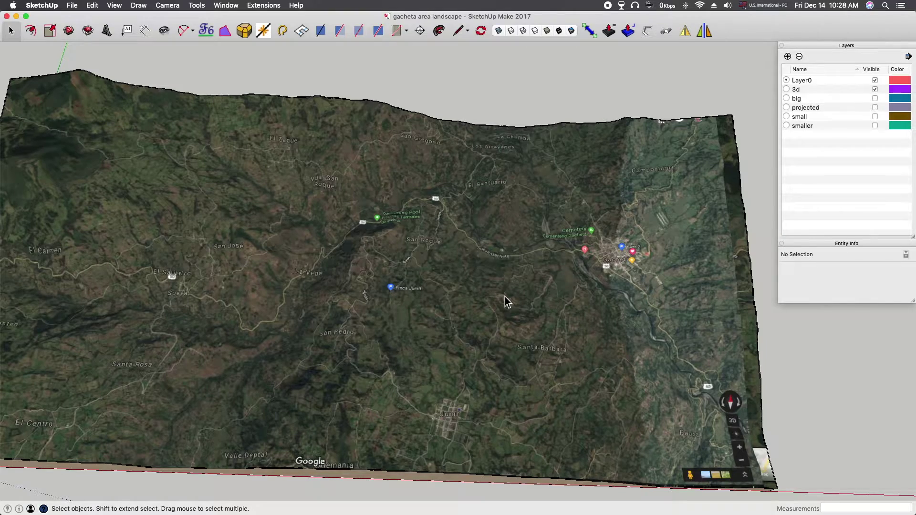
# Step: Switch to Chrome and compare the Tangram Heightmapper page with the Zoom Earth satellite view of the same area
pyautogui.press('super+Tab')
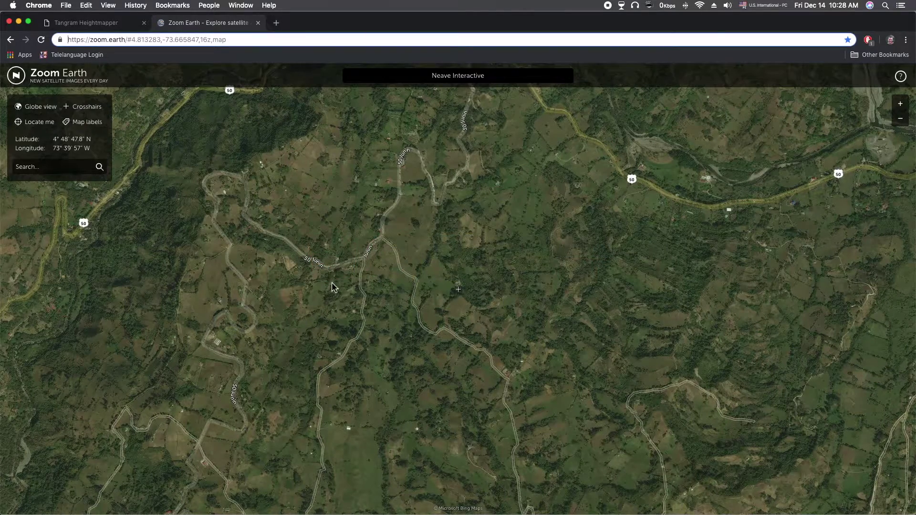
pyautogui.click(87, 27)
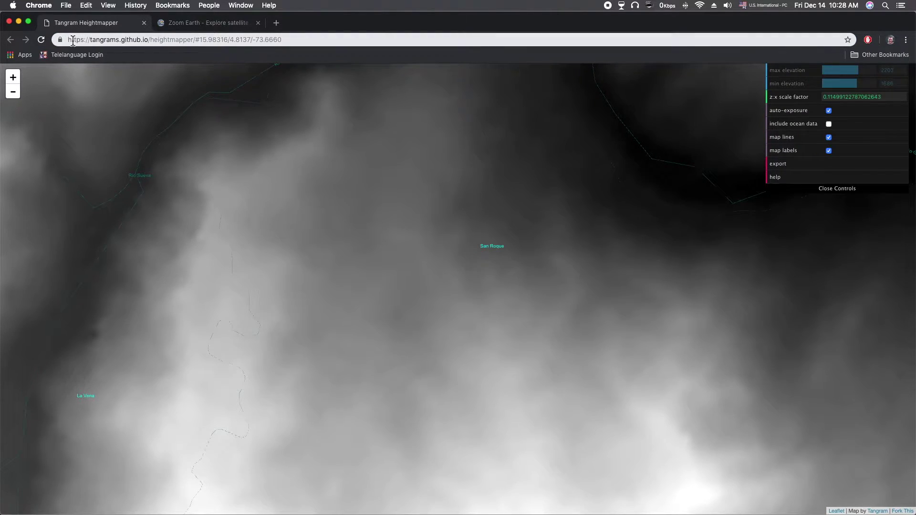
pyautogui.click(60, 40)
pyautogui.click(83, 40)
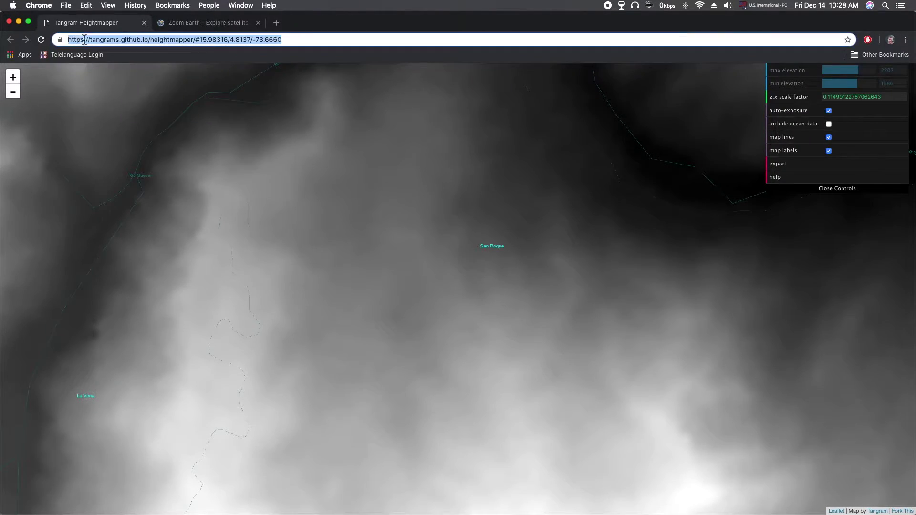
pyautogui.click(190, 219)
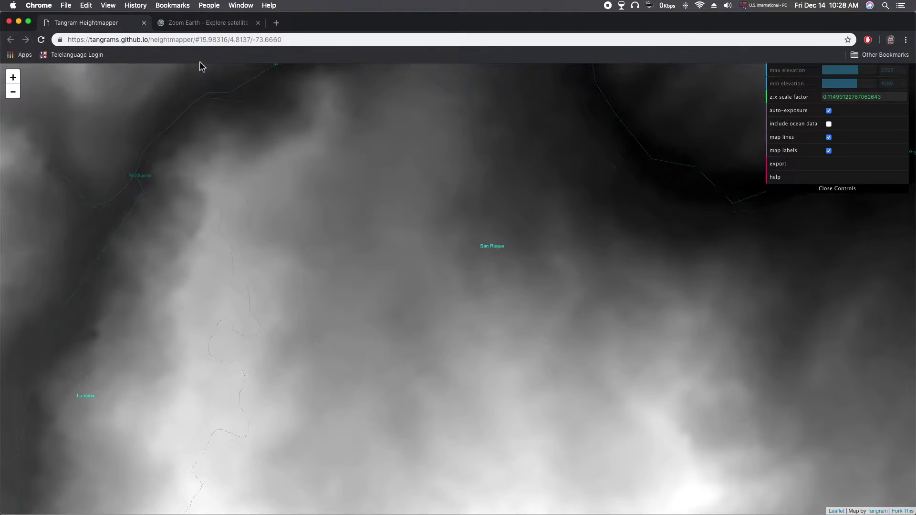
pyautogui.click(196, 23)
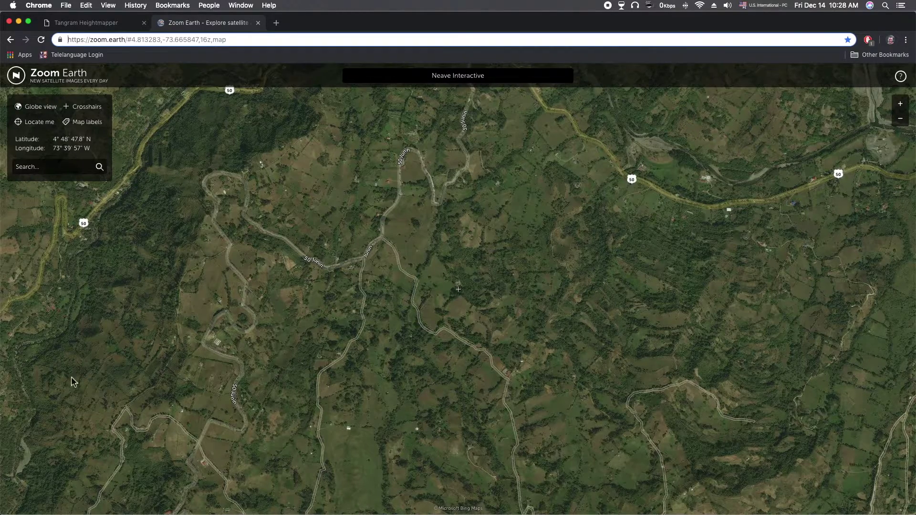
pyautogui.click(102, 24)
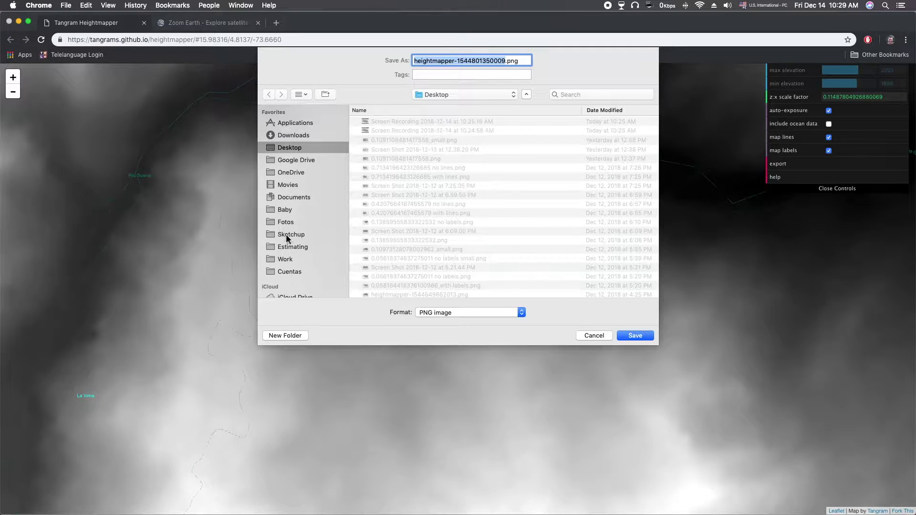
# Step: Cancel the open export save dialog and copy the heightmap's z:x scale factor value
pyautogui.click(291, 196)
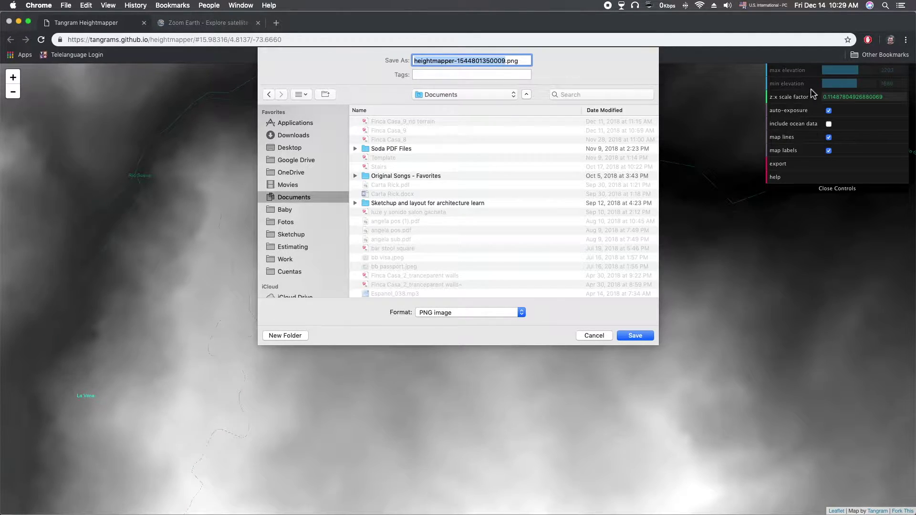
pyautogui.click(597, 336)
pyautogui.click(845, 97)
pyautogui.doubleClick(846, 97)
pyautogui.rightClick(846, 97)
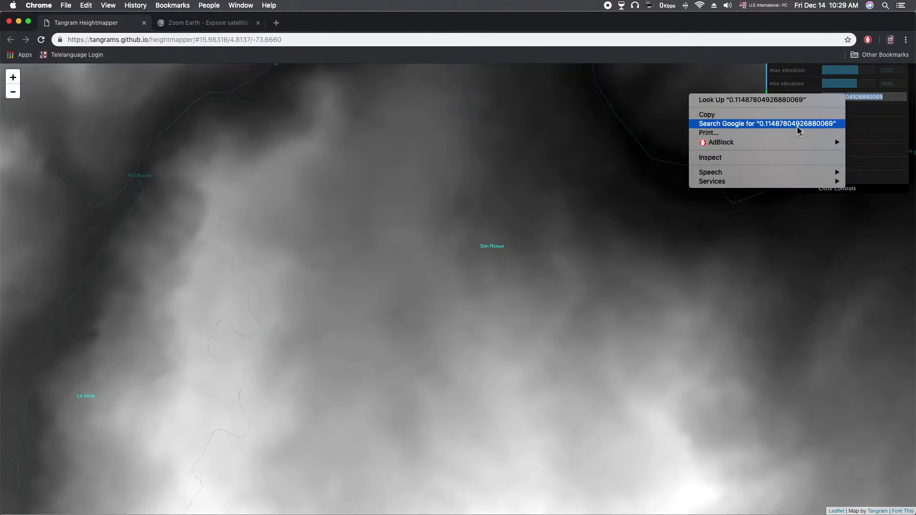
pyautogui.click(723, 115)
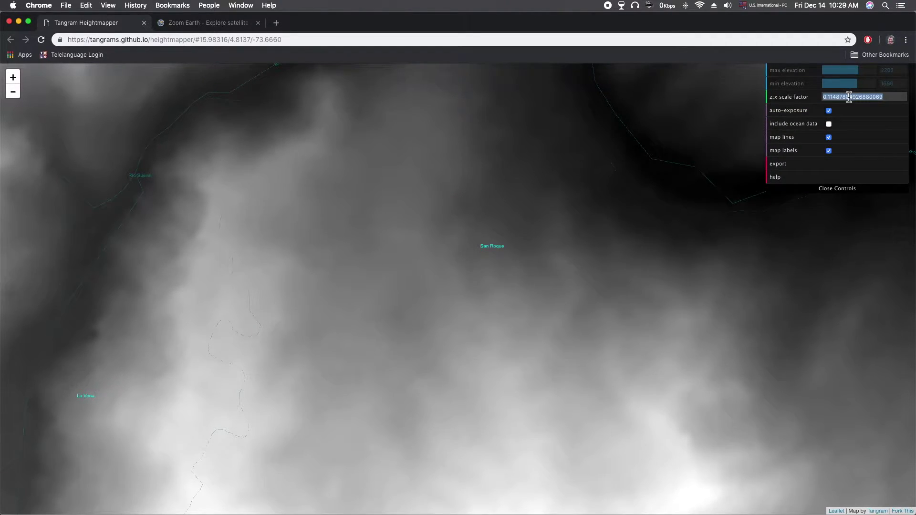
pyautogui.rightClick(850, 97)
pyautogui.click(735, 115)
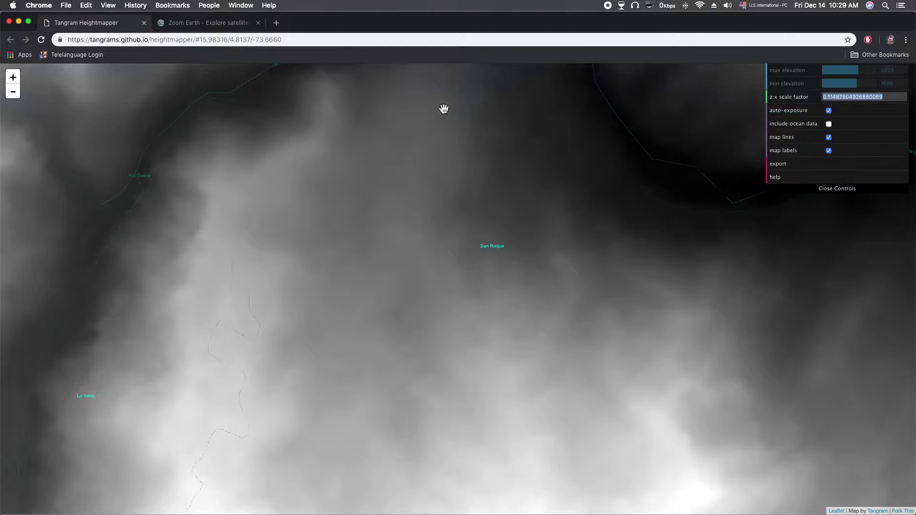
# Step: Export the heightmap with map lines and labels to Documents as 0.11487804926880069.png
pyautogui.click(813, 167)
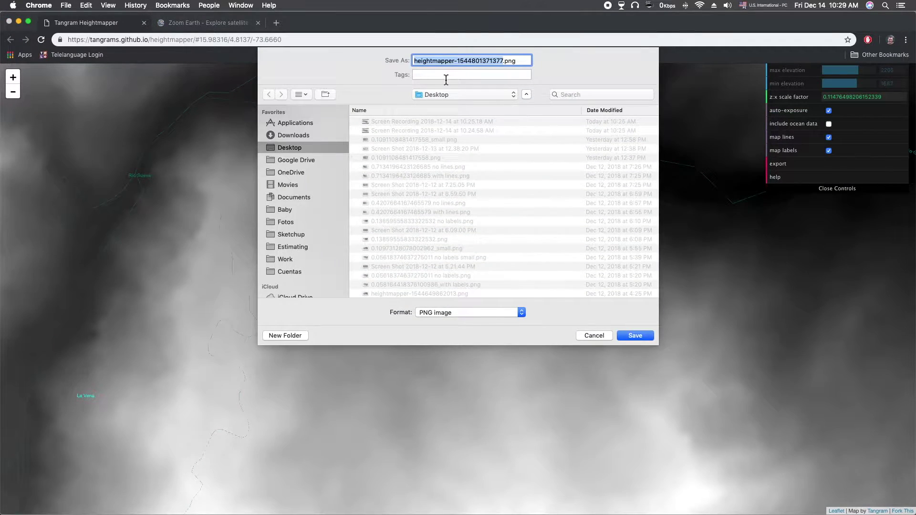
pyautogui.press('super+v')
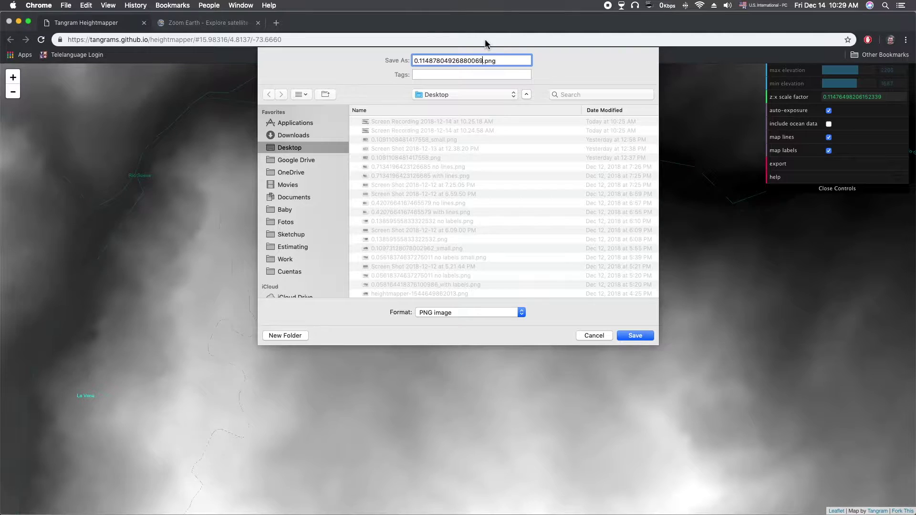
pyautogui.click(287, 194)
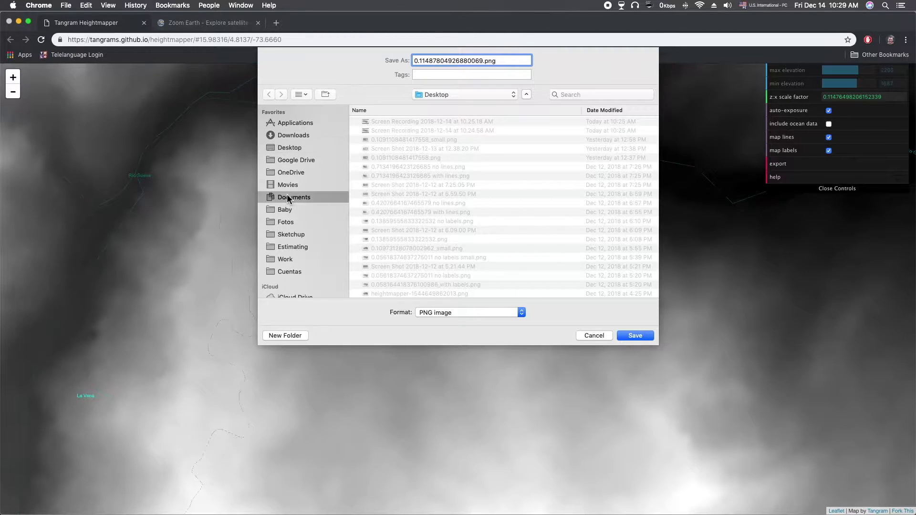
pyautogui.click(634, 336)
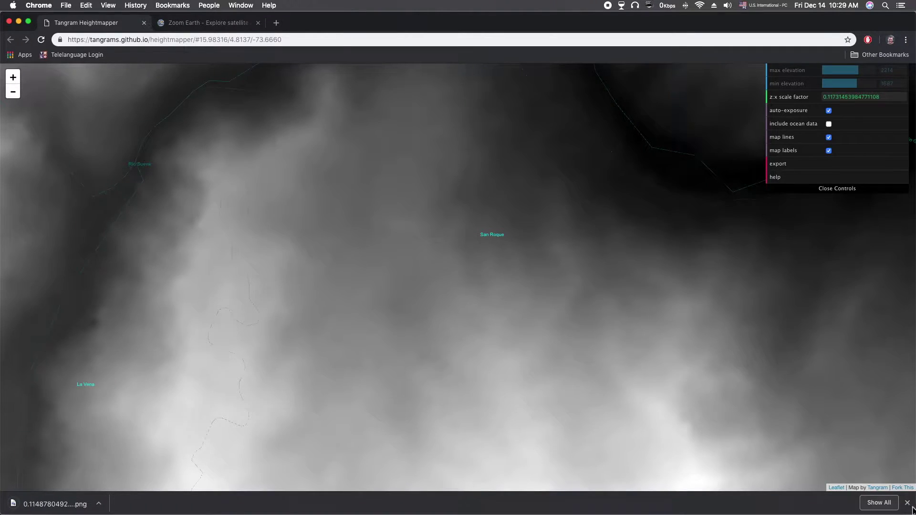
pyautogui.click(907, 503)
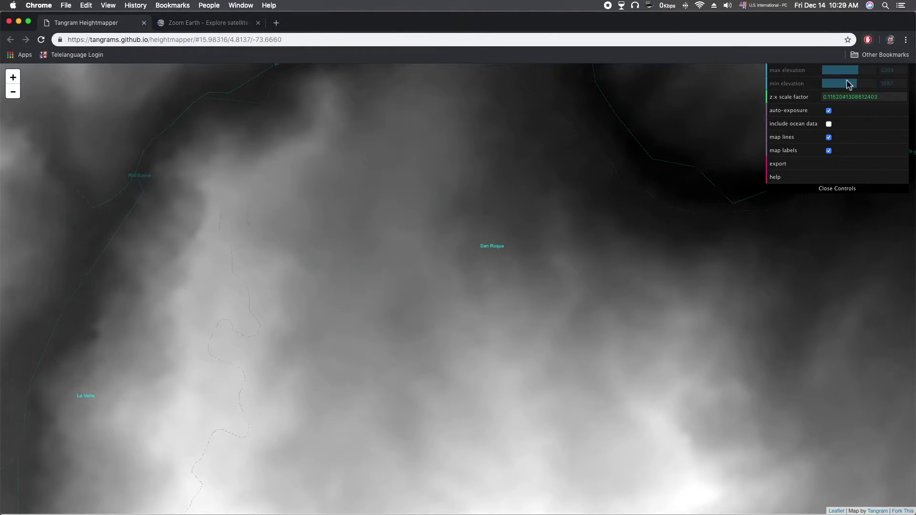
# Step: Turn off map lines and map labels, and export the heightmap to Documents with "no lines" added to the scale-factor file name
pyautogui.click(829, 137)
pyautogui.click(829, 152)
pyautogui.click(805, 169)
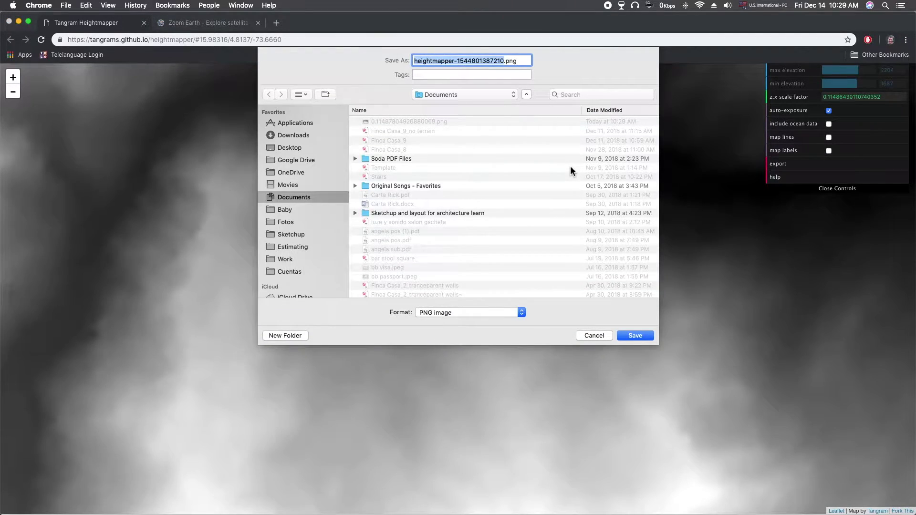
pyautogui.click(636, 335)
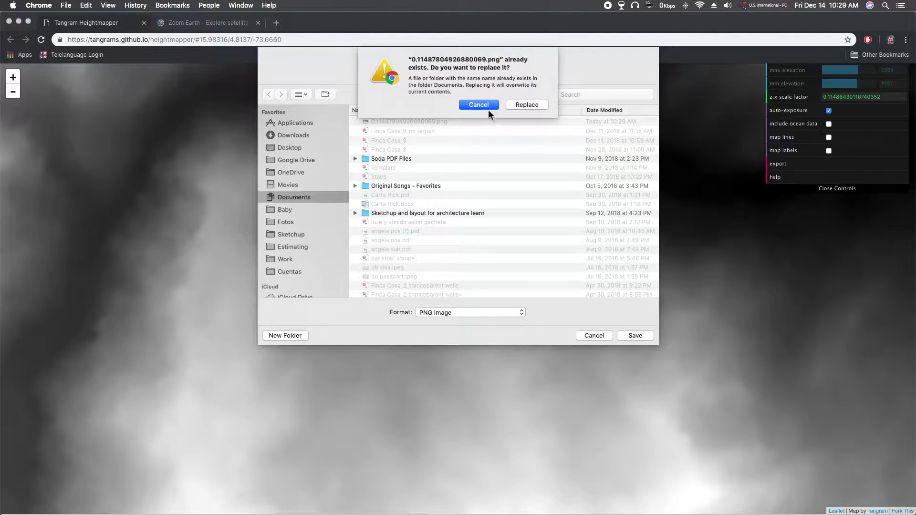
pyautogui.click(484, 105)
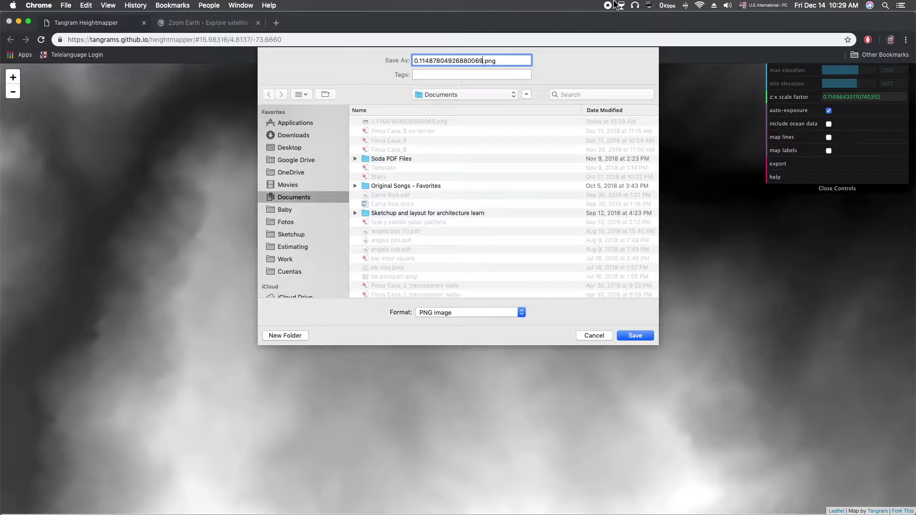
pyautogui.write('no lines')
pyautogui.click(633, 336)
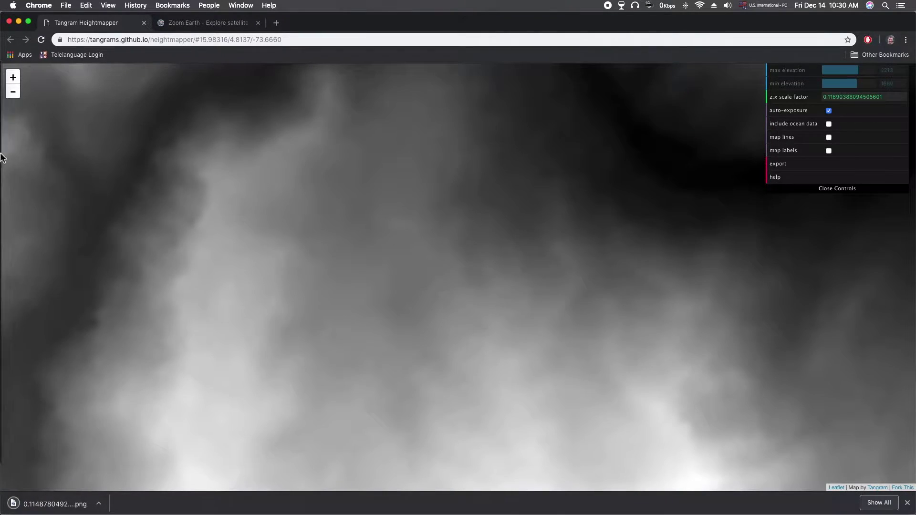
# Step: Launch GIMP
pyautogui.moveTo(1, 400)
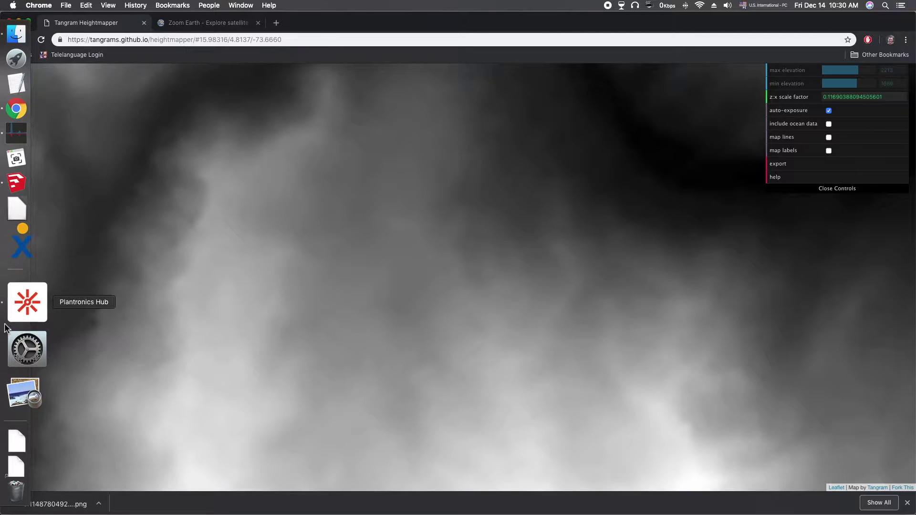
pyautogui.moveTo(1, 440)
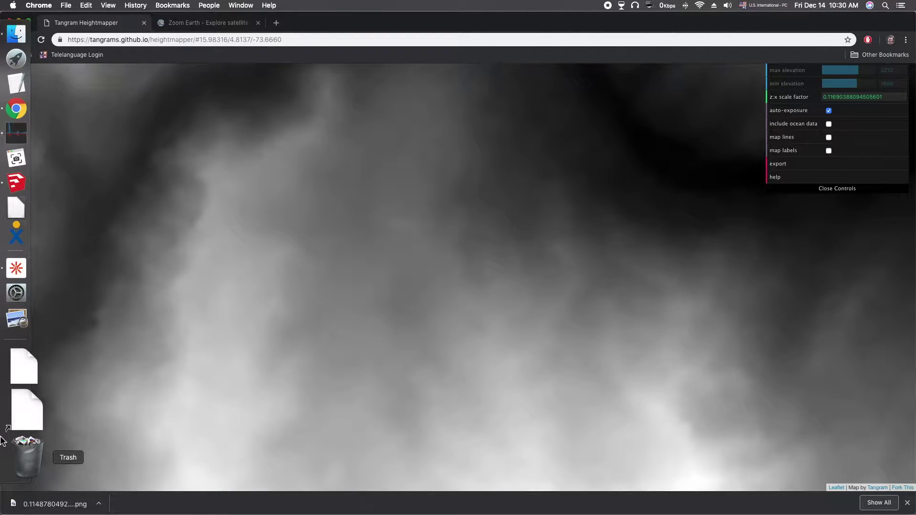
pyautogui.hotkey('ctrl', 'space')
pyautogui.write('gimp')
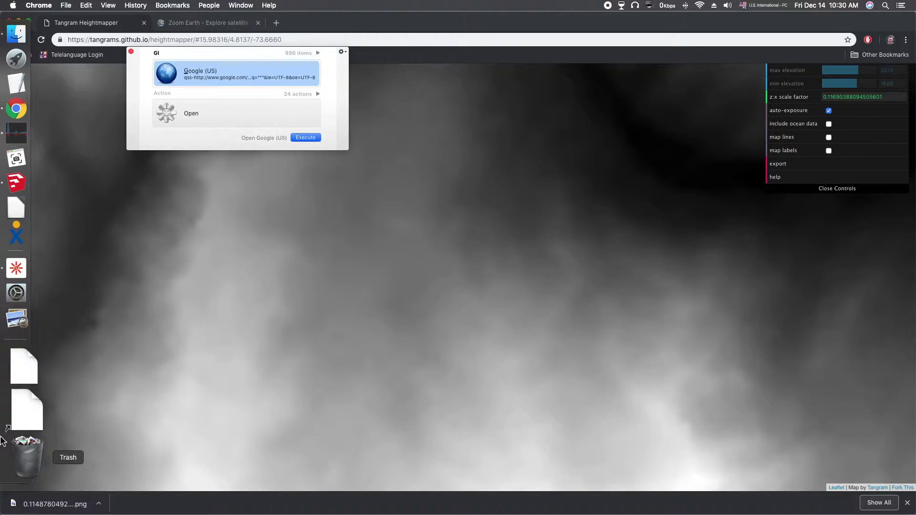
pyautogui.press('Return')
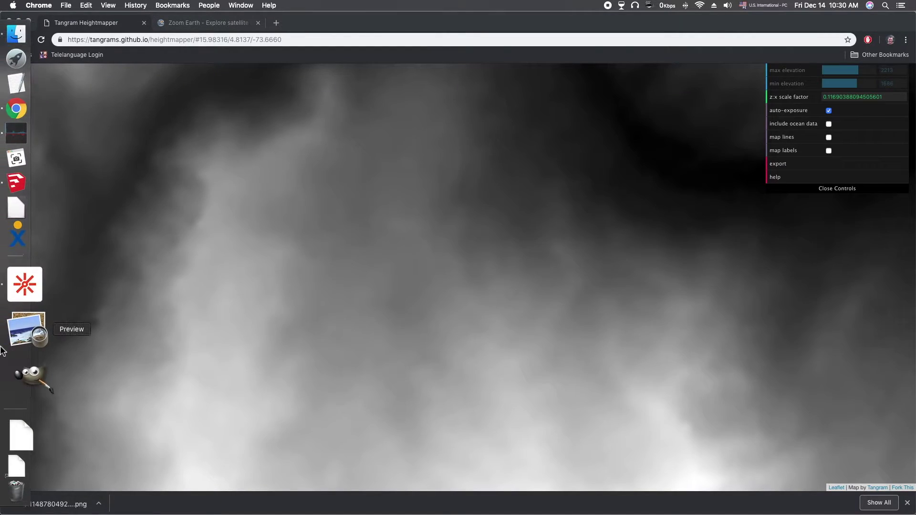
# Step: Switch to SketchUp, close the open window and start a new blank model
pyautogui.press('super+Tab')
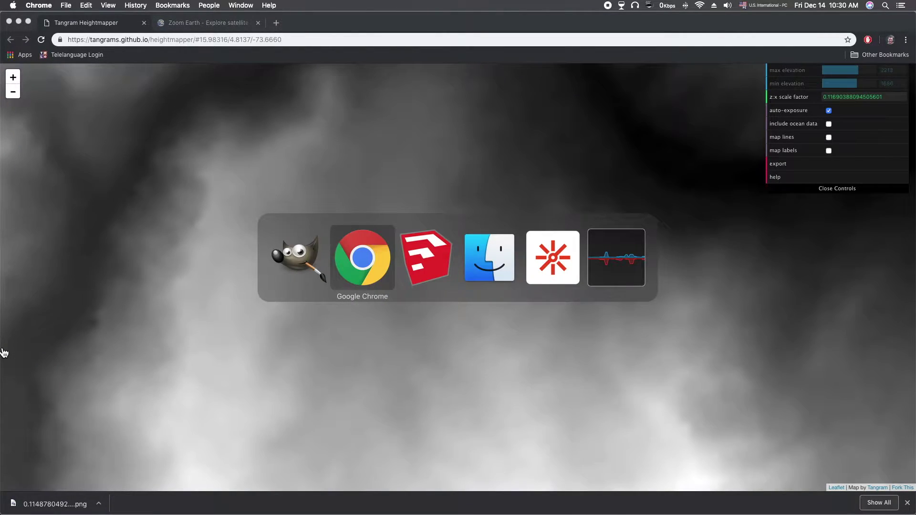
pyautogui.press('super+Tab')
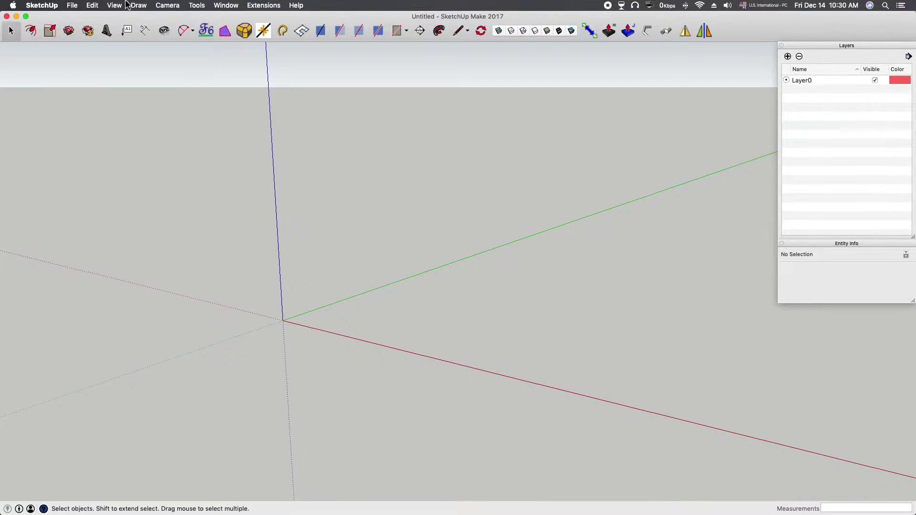
pyautogui.press('super+w')
pyautogui.click(72, 5)
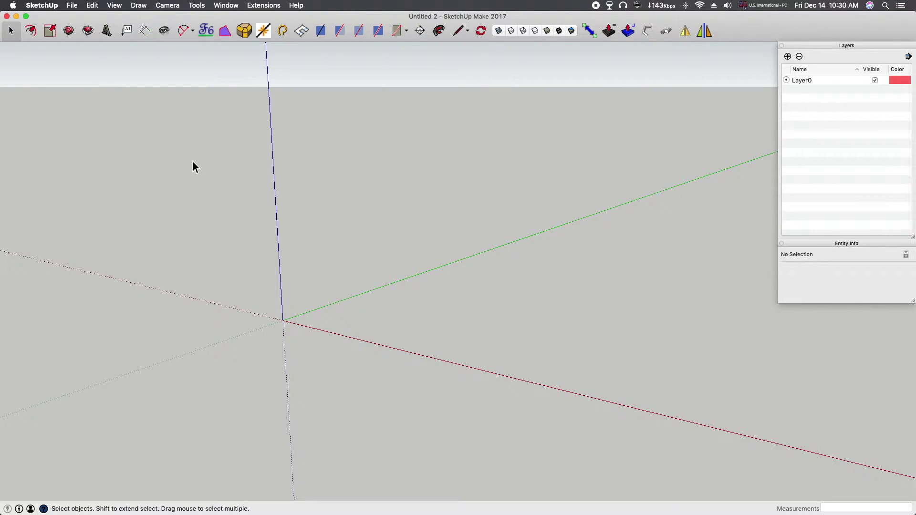
# Step: Set the new model's camera to the top view with parallel projection
pyautogui.press('super+2')
pyautogui.click(167, 6)
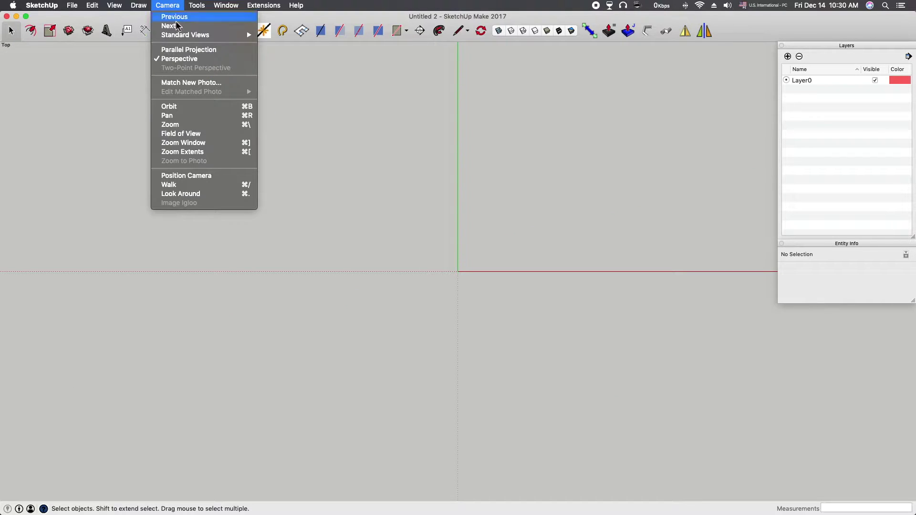
pyautogui.click(184, 47)
pyautogui.moveTo(562, 170); pyautogui.dragTo(453, 219)
pyautogui.moveTo(614, 125); pyautogui.dragTo(504, 195)
pyautogui.keyDown('shift'); pyautogui.moveTo(591, 159); pyautogui.dragTo(288, 301, button='middle'); pyautogui.keyUp('shift')
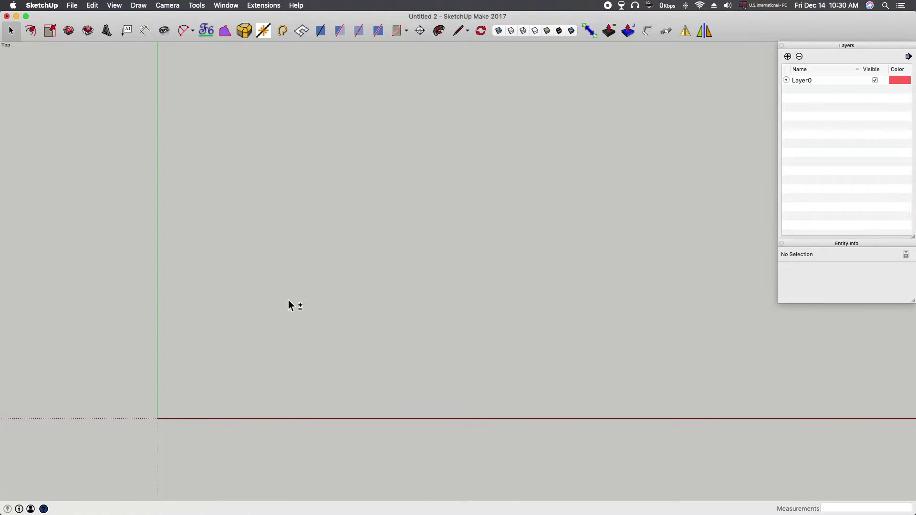
# Step: Switch to GIMP and open "0.11487804926880069 no lines.png" from the Documents folder
pyautogui.press('super+Tab')
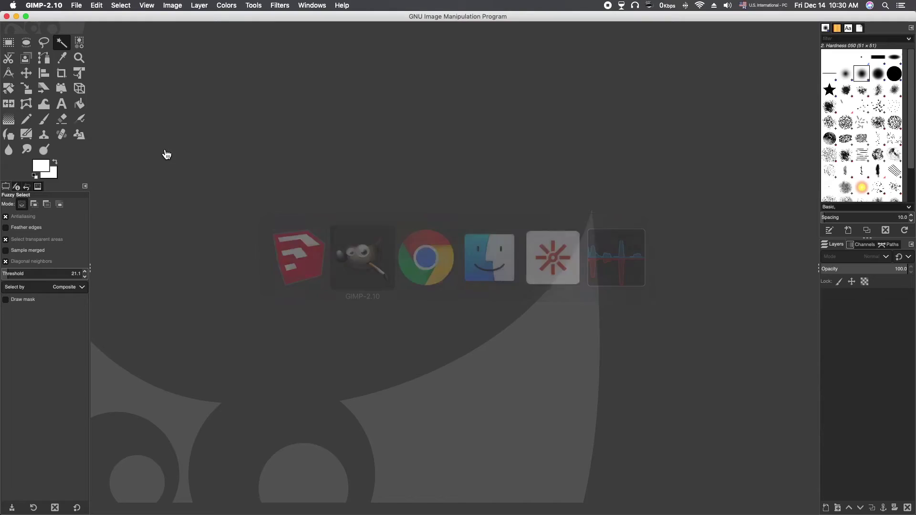
pyautogui.click(76, 5)
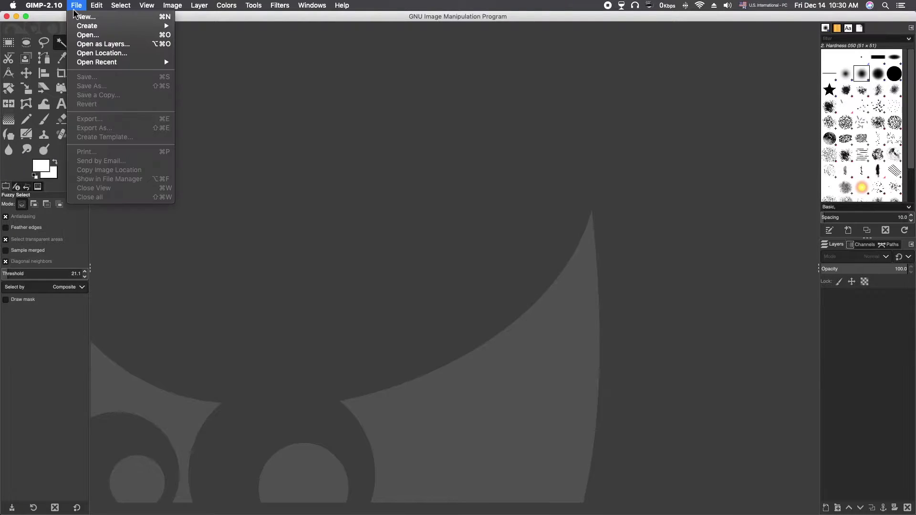
pyautogui.click(96, 36)
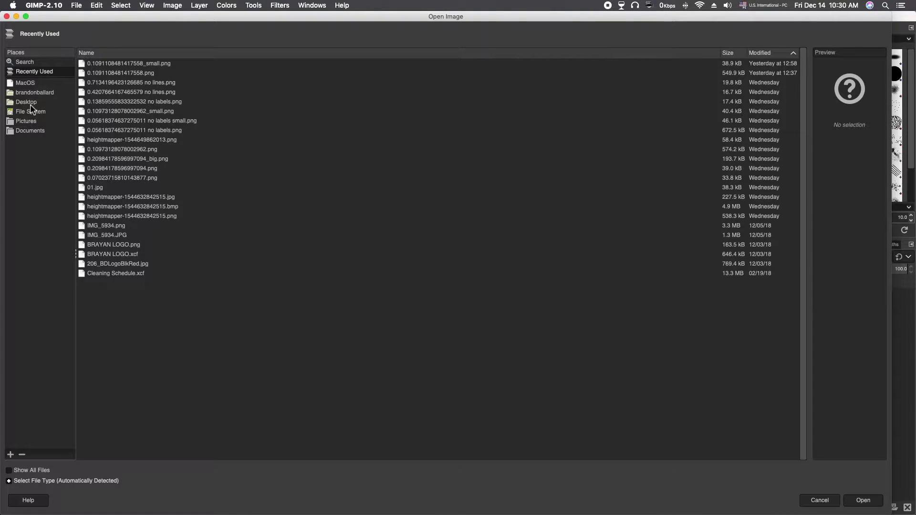
pyautogui.click(29, 102)
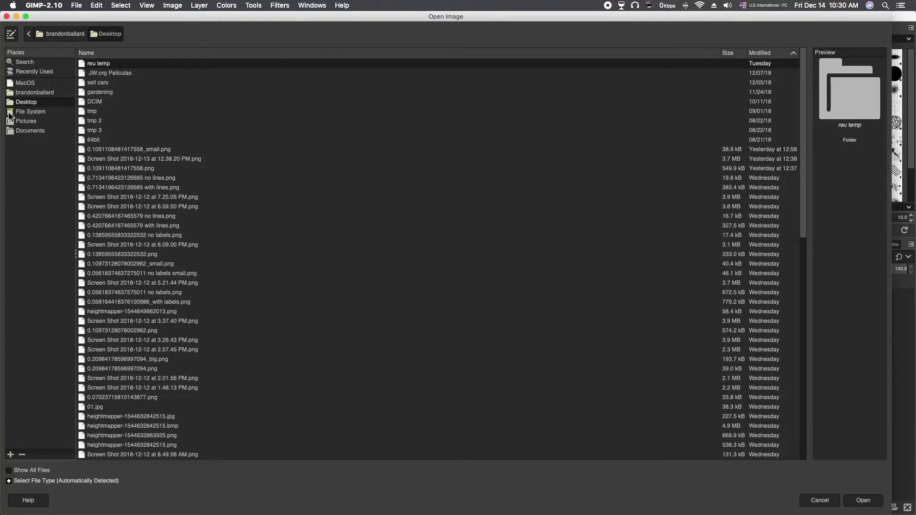
pyautogui.click(37, 131)
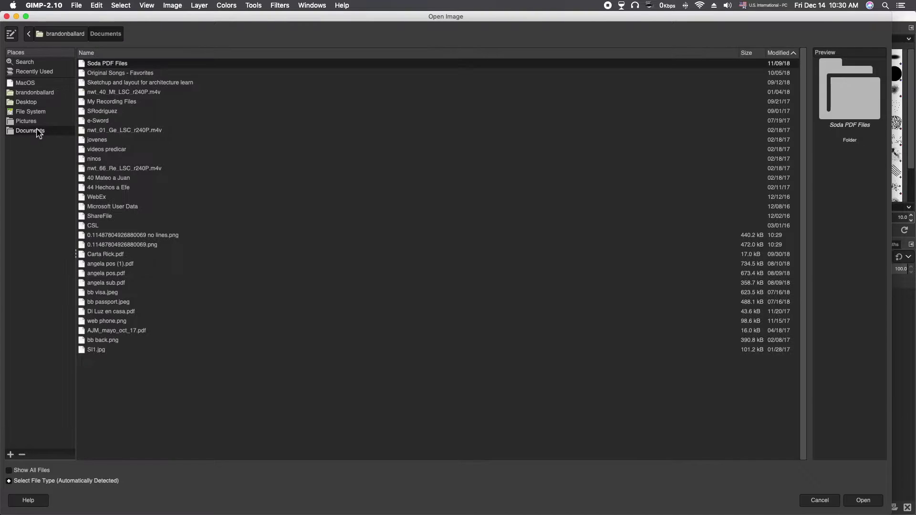
pyautogui.click(779, 53)
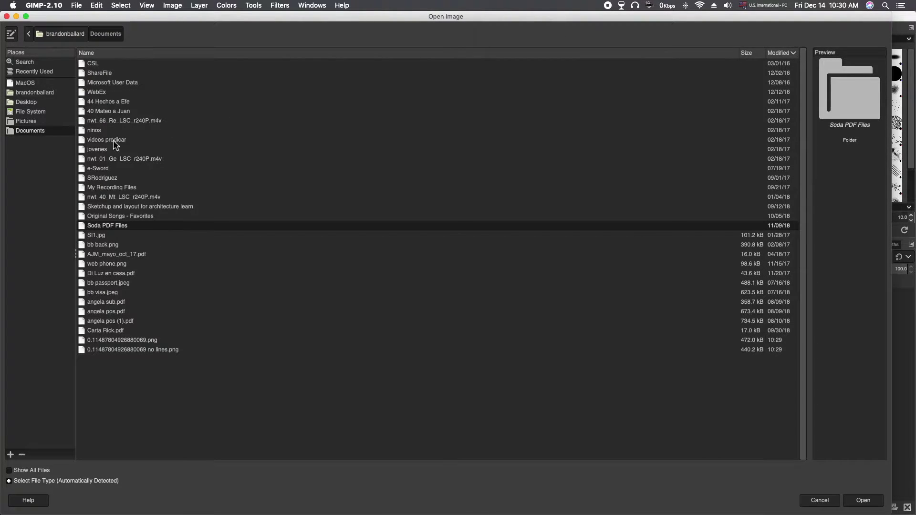
pyautogui.click(149, 350)
pyautogui.click(862, 504)
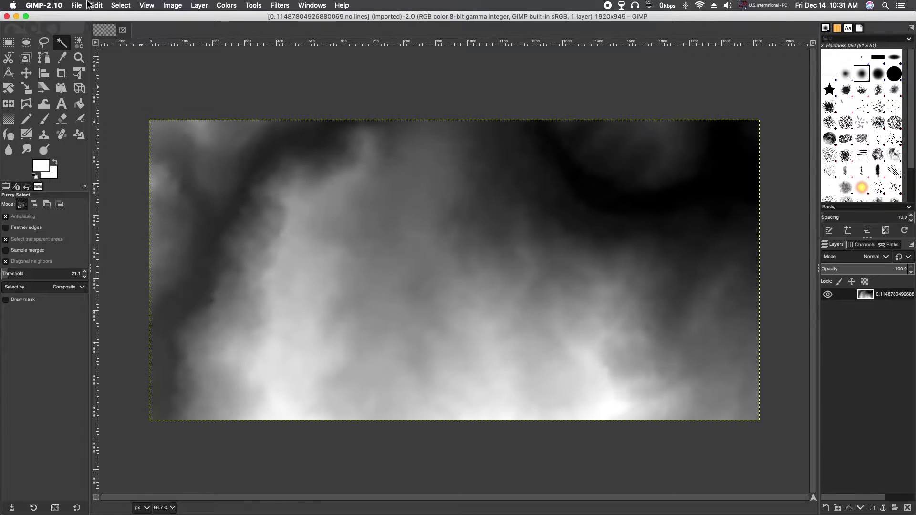
# Step: Scale the image to 15 percent width with the height linked, keeping Cubic interpolation
pyautogui.click(173, 6)
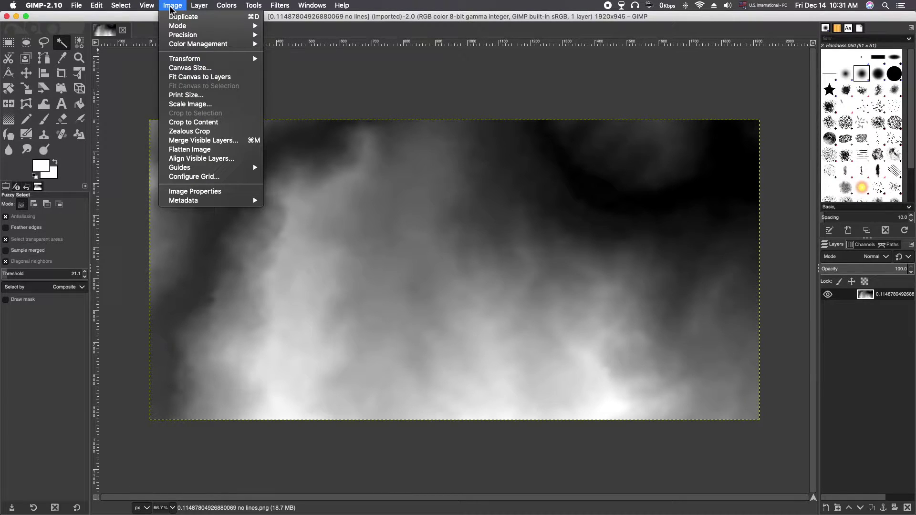
pyautogui.click(200, 105)
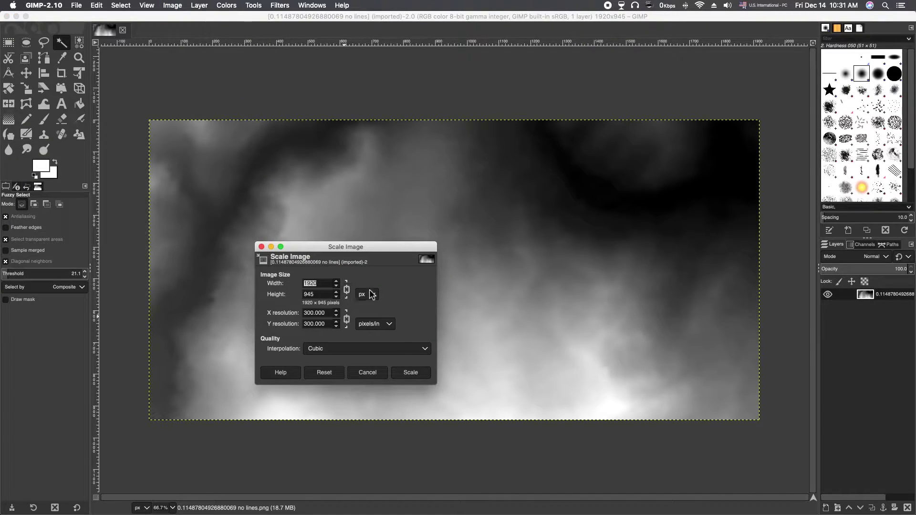
pyautogui.click(368, 295)
pyautogui.click(378, 276)
pyautogui.moveTo(324, 284); pyautogui.dragTo(301, 285)
pyautogui.click(331, 295)
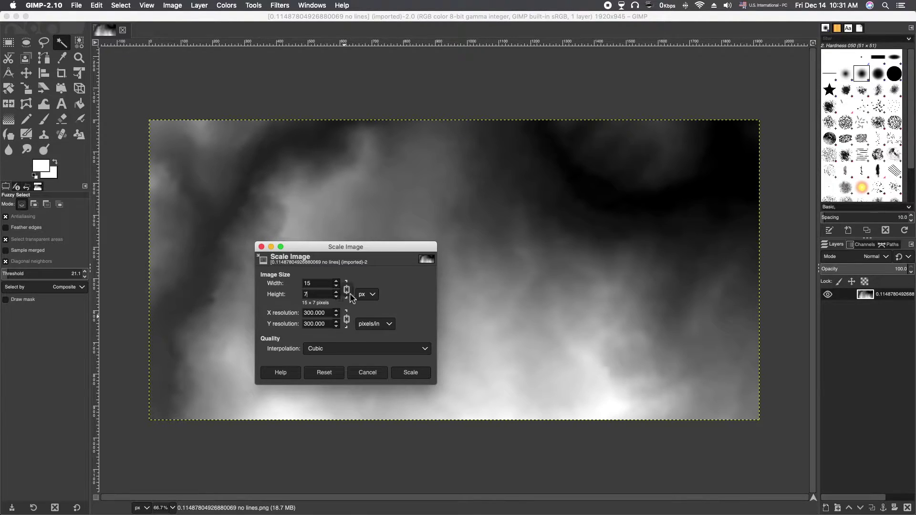
pyautogui.click(368, 294)
pyautogui.click(368, 308)
pyautogui.moveTo(329, 284); pyautogui.dragTo(270, 285)
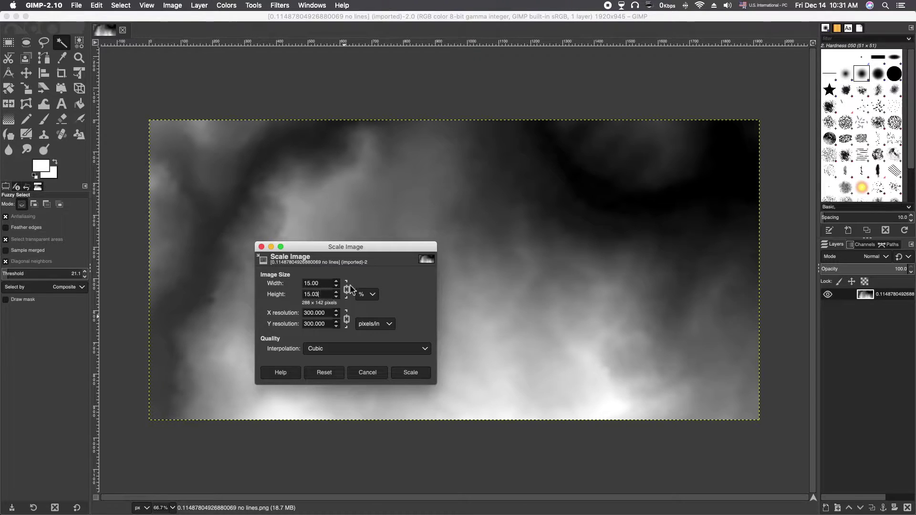
pyautogui.click(410, 373)
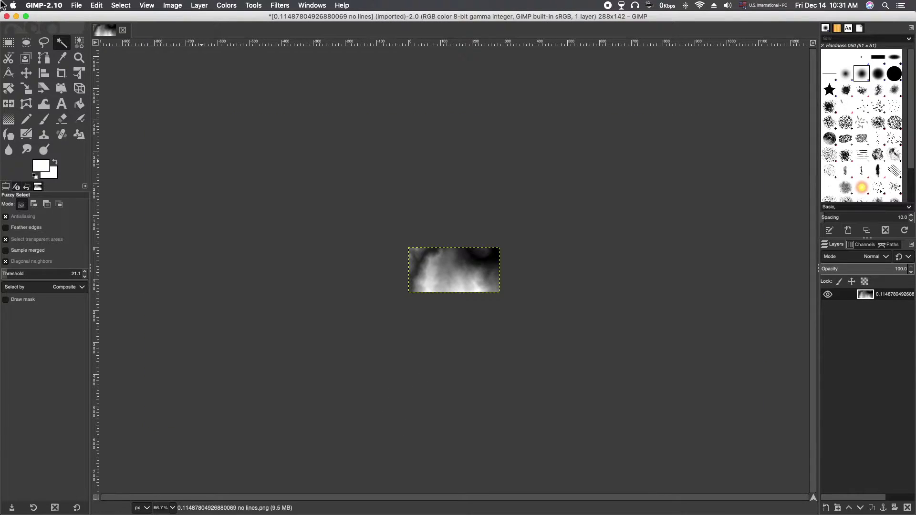
# Step: Overwrite the original "no lines" PNG with the scaled image and quit GIMP, discarding the unsaved project changes
pyautogui.click(78, 6)
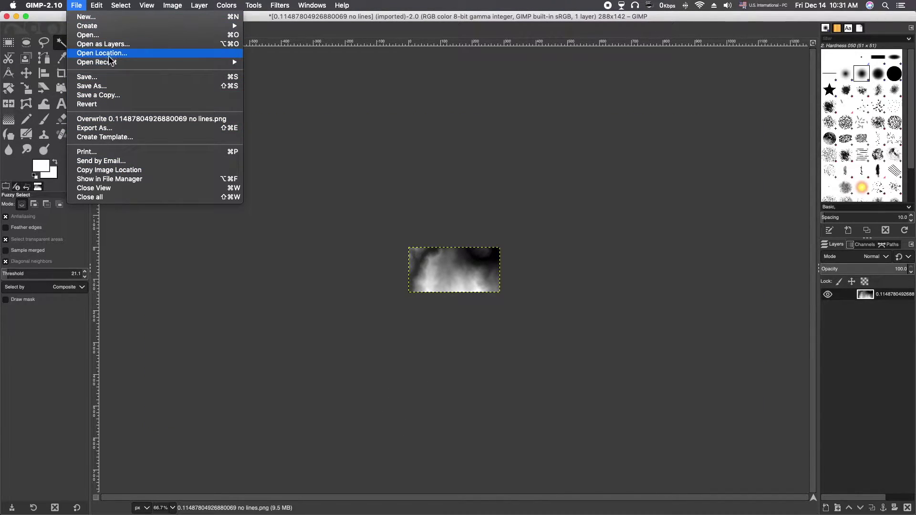
pyautogui.click(105, 119)
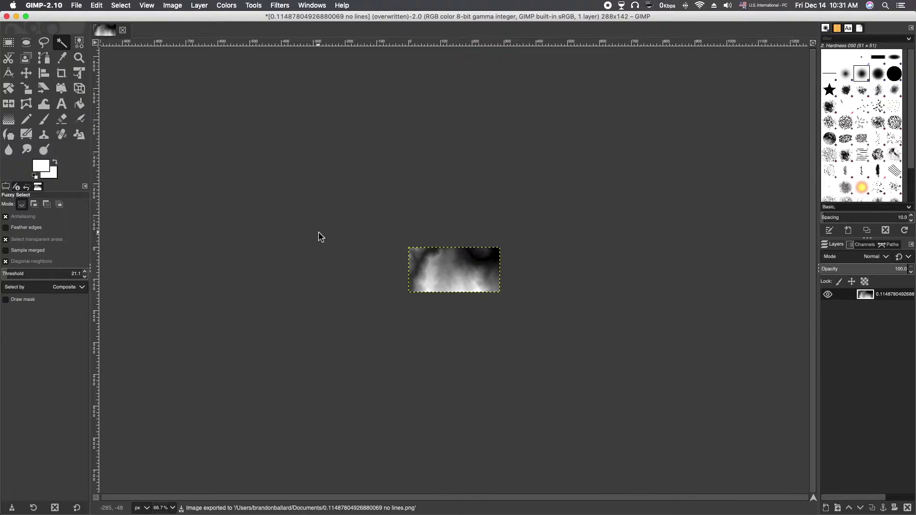
pyautogui.click(6, 16)
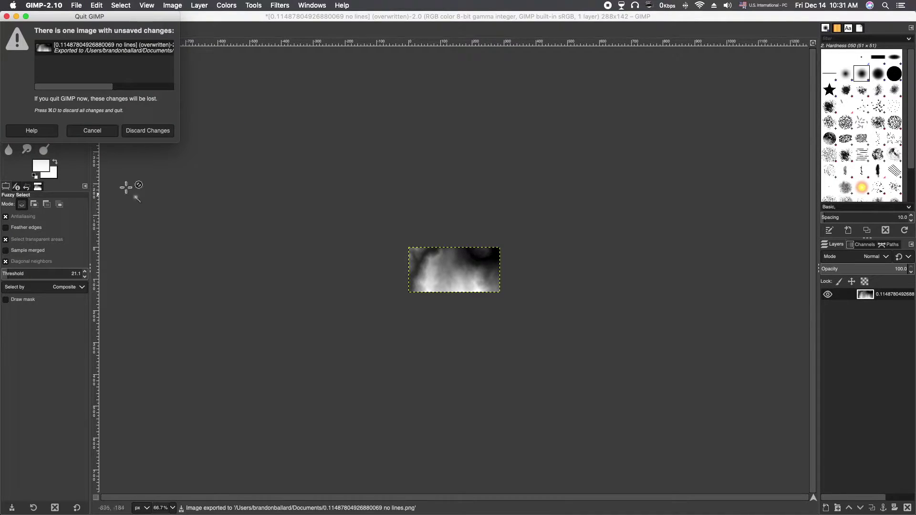
pyautogui.click(154, 130)
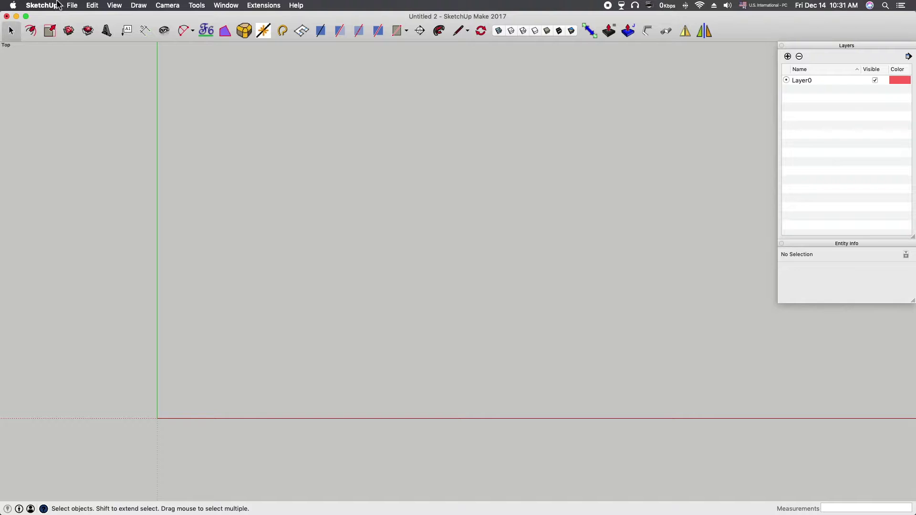
# Step: Import 0.11487804926880069.png from Documents as an image, placing its corner at the origin and its width at 1000 cm along the red axis
pyautogui.click(72, 6)
pyautogui.click(87, 151)
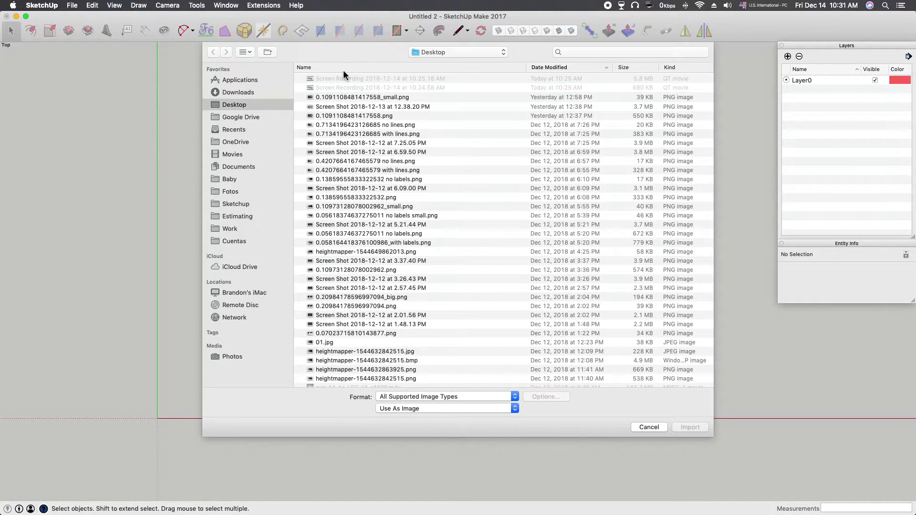
pyautogui.click(232, 118)
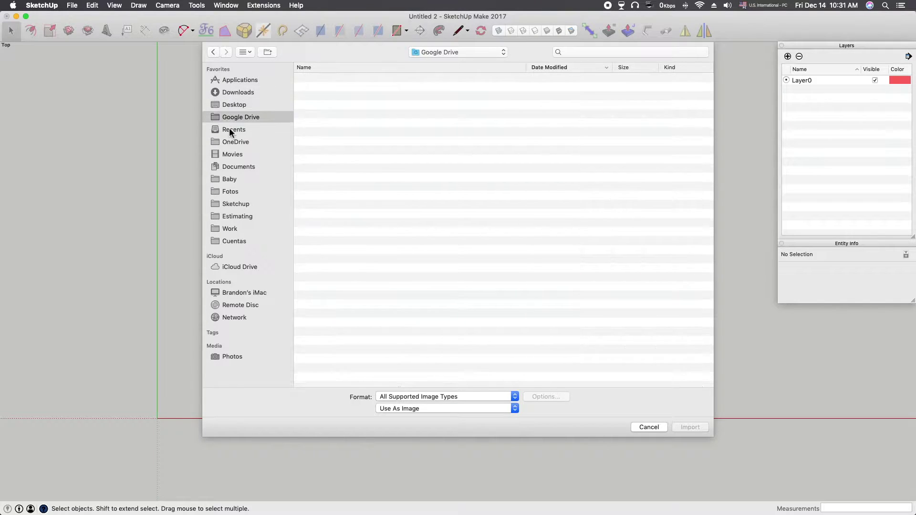
pyautogui.click(228, 167)
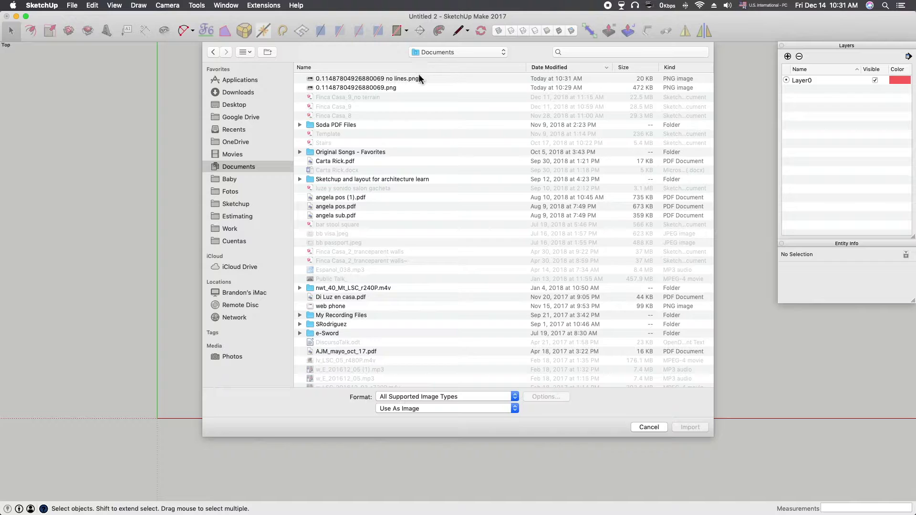
pyautogui.click(382, 89)
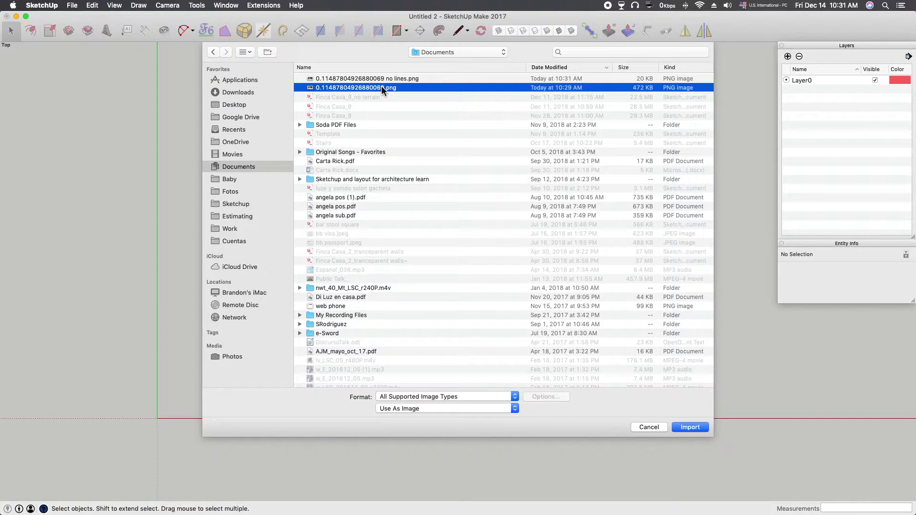
pyautogui.click(695, 431)
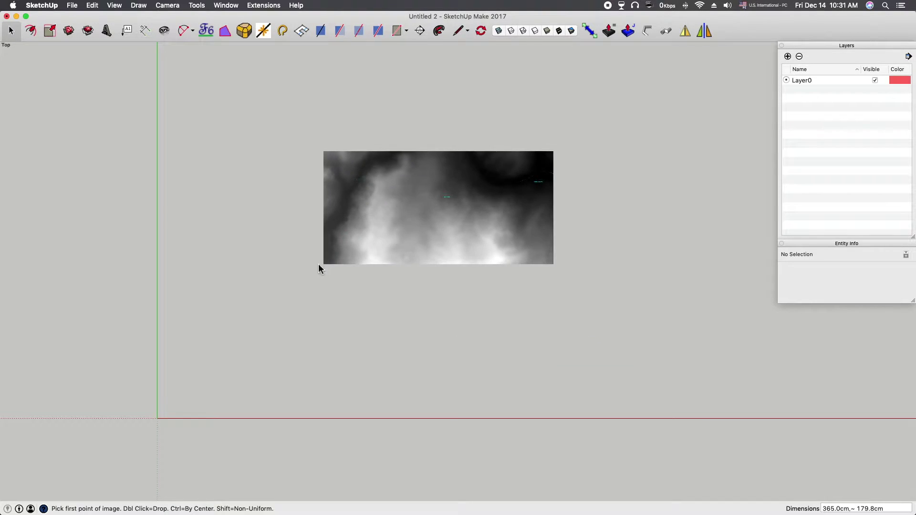
pyautogui.click(157, 418)
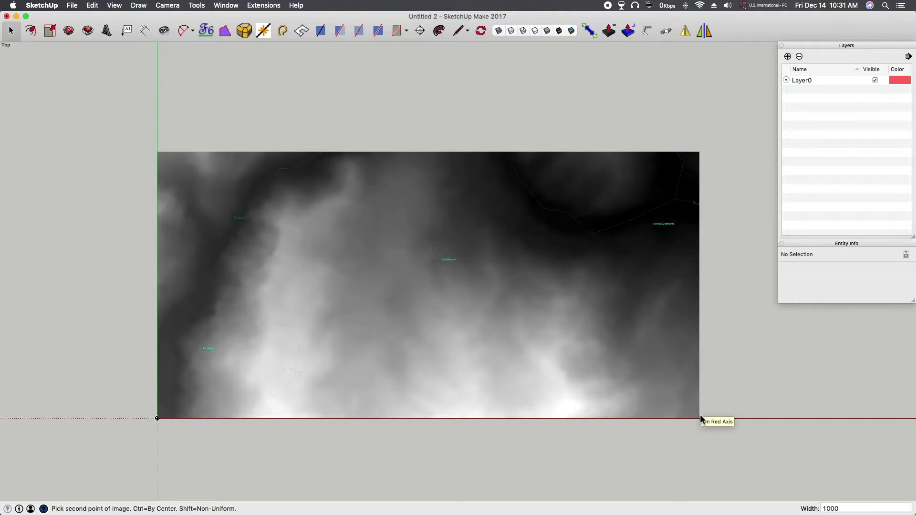
pyautogui.press('Return')
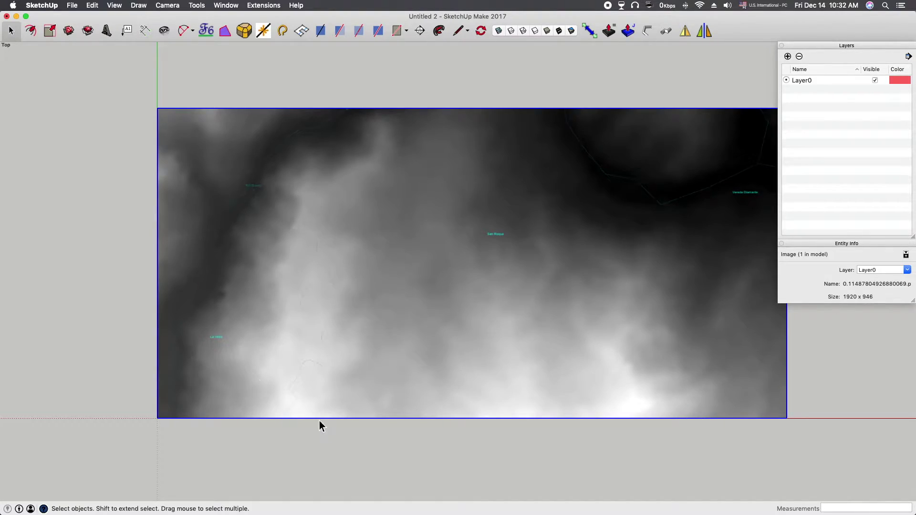
pyautogui.rightClick(322, 291)
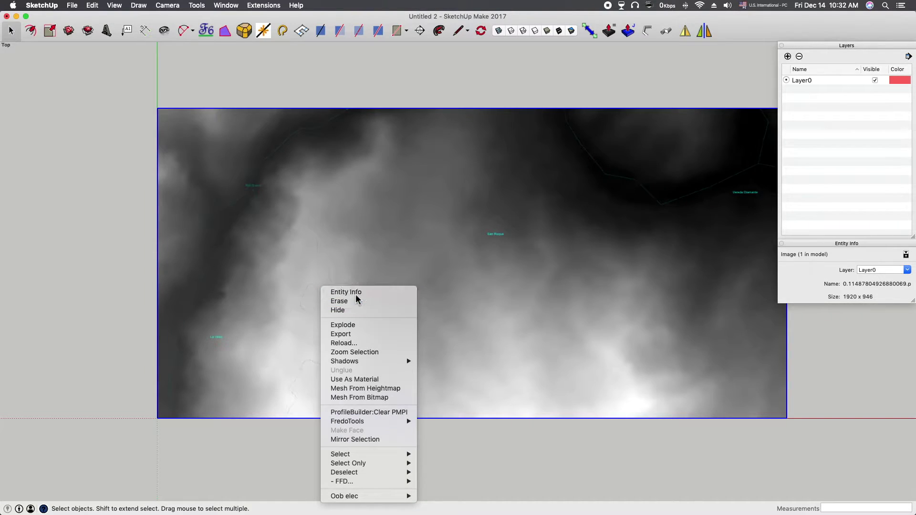
pyautogui.click(506, 328)
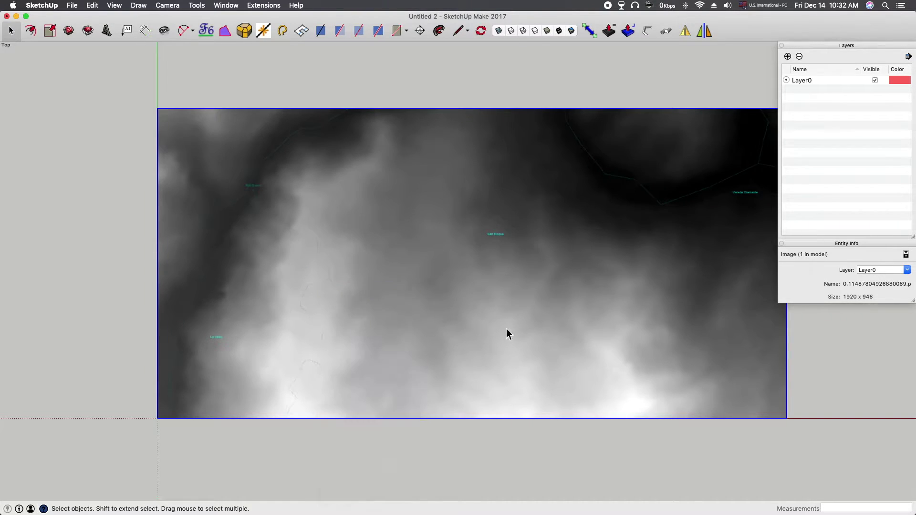
# Step: Add a layer named "with lines", assign the imported image to it, and check the layer by toggling its visibility
pyautogui.click(787, 57)
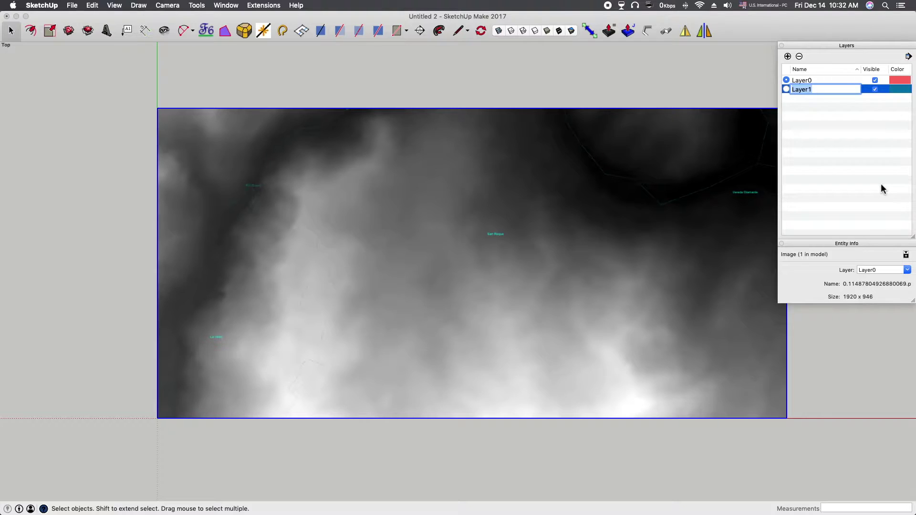
pyautogui.write('with lines')
pyautogui.click(884, 270)
pyautogui.click(909, 273)
pyautogui.click(888, 290)
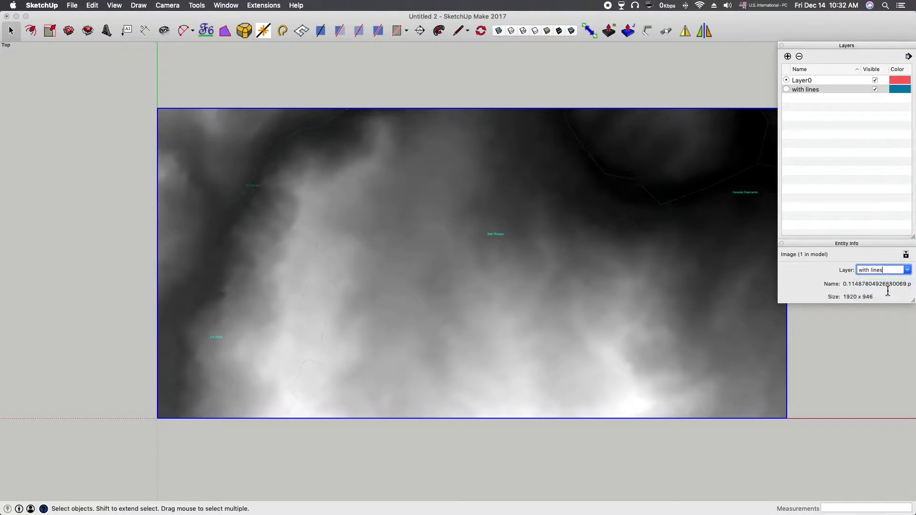
pyautogui.click(875, 89)
pyautogui.click(875, 89)
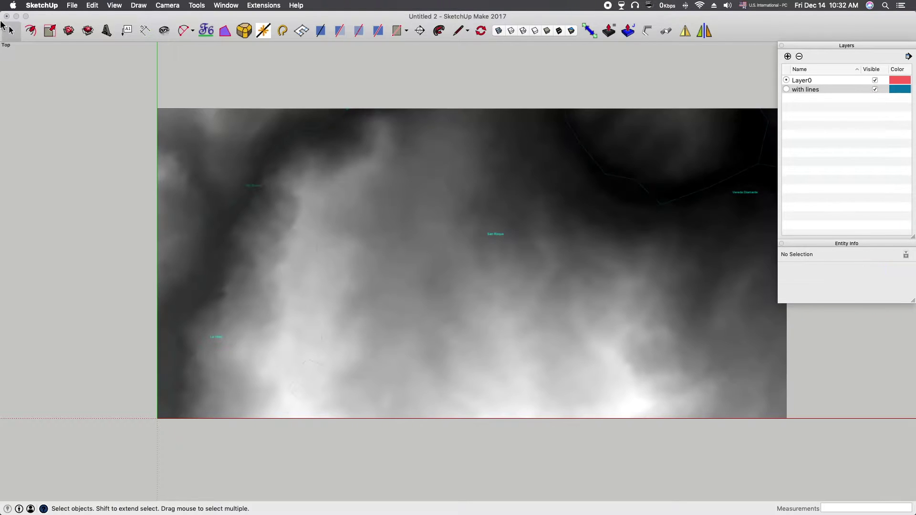
# Step: Start another image import from the Documents folder
pyautogui.click(71, 6)
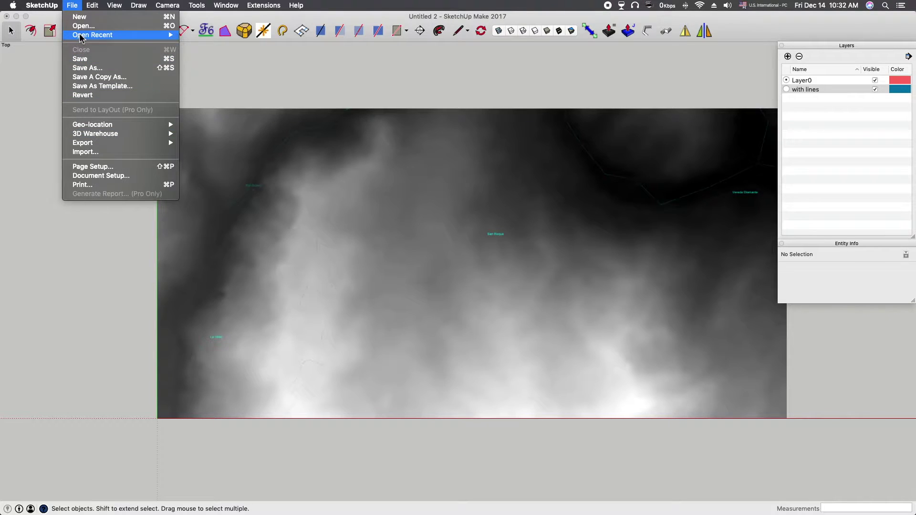
pyautogui.click(86, 152)
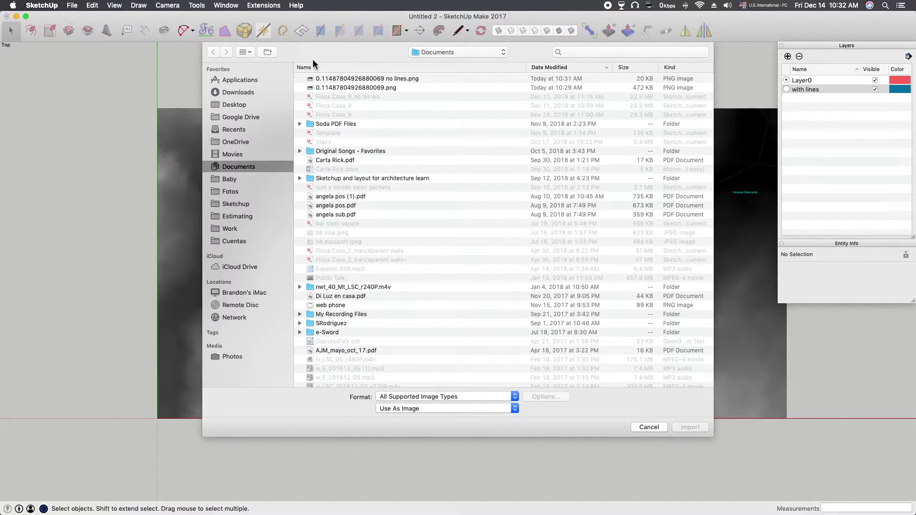
# Step: Switch to Chrome to examine the terrain area's satellite imagery in Zoom Earth and Google Maps, and return to SketchUp
pyautogui.moveTo(2, 444)
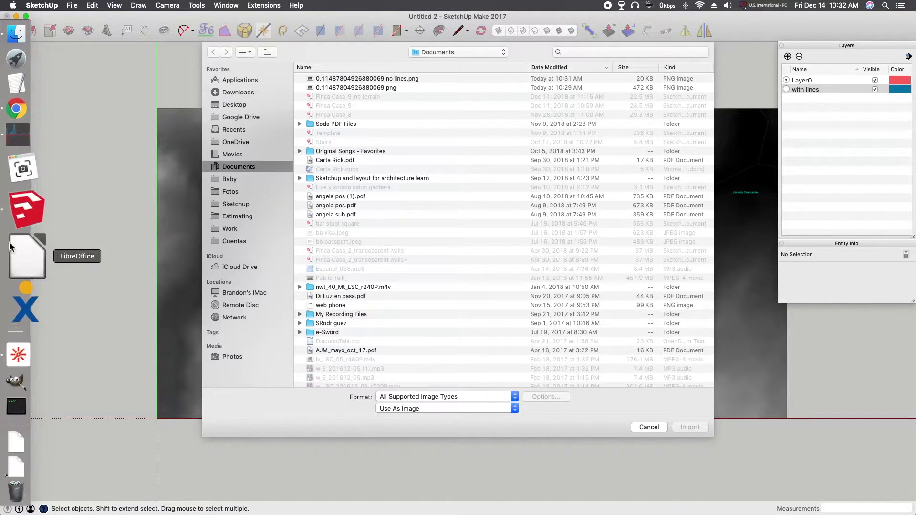
pyautogui.click(29, 157)
pyautogui.click(191, 28)
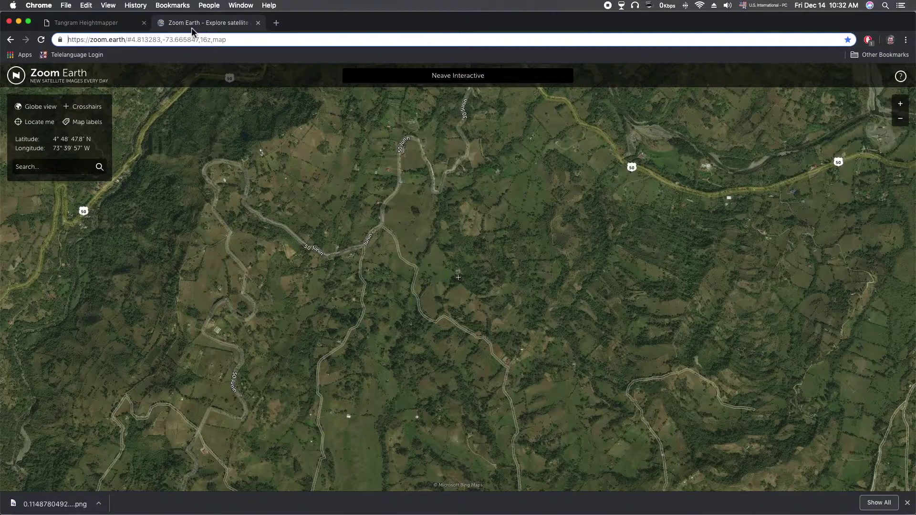
pyautogui.moveTo(1, 205)
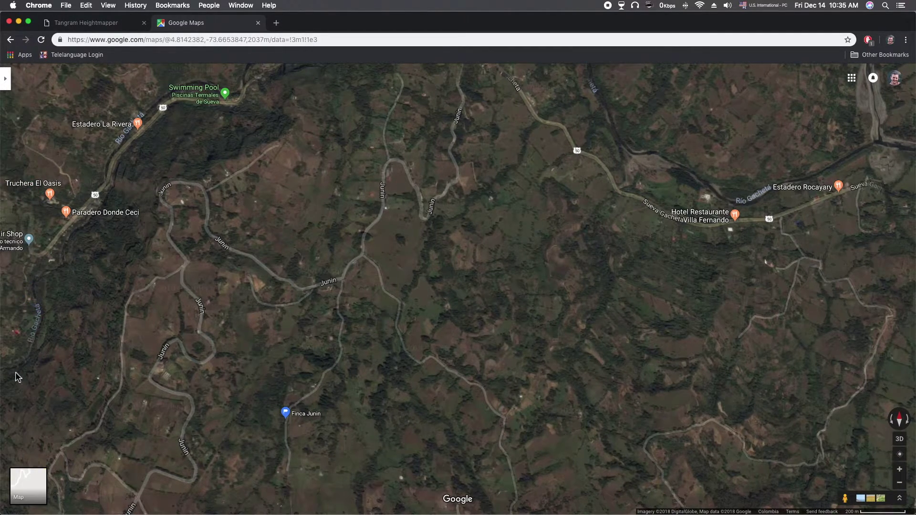
pyautogui.moveTo(2, 358)
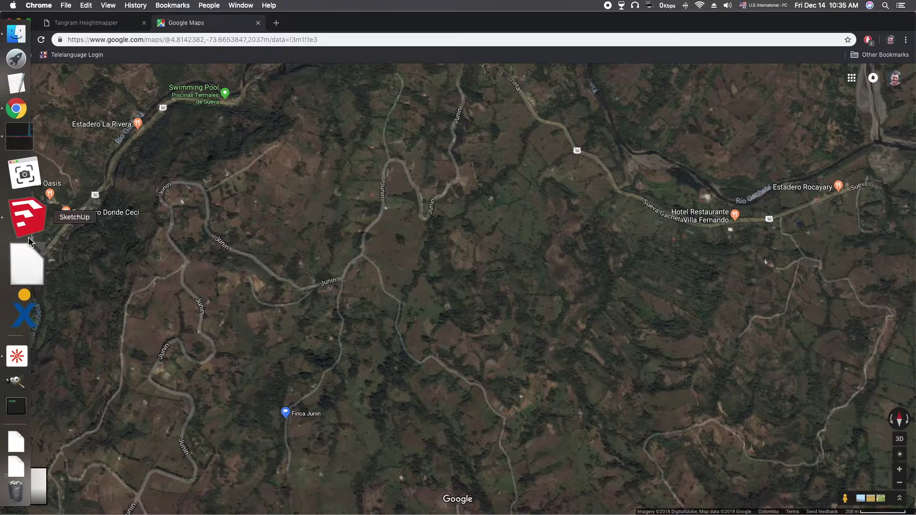
pyautogui.click(22, 228)
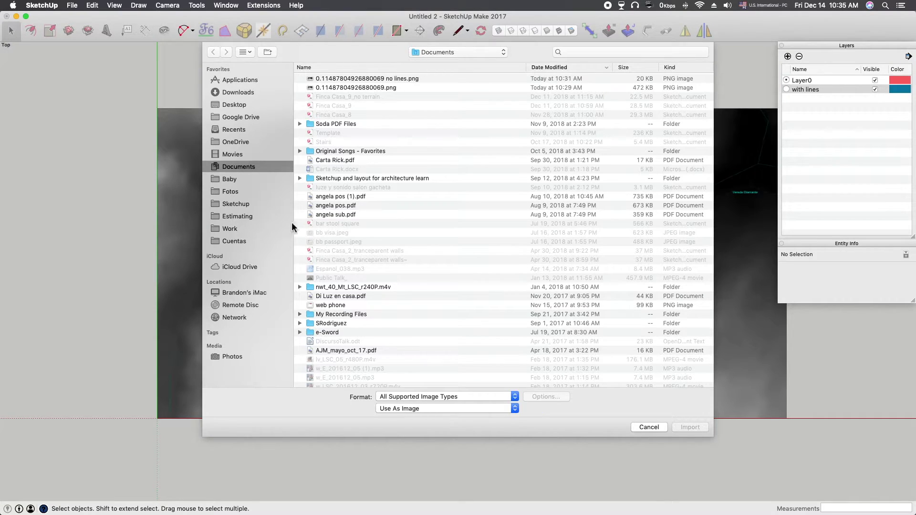
# Step: Import Screen Shot 2018-12-14 at 10.34.38 AM from Desktop as an image, with its corner at the origin and a height of about 492.7 cm
pyautogui.click(236, 106)
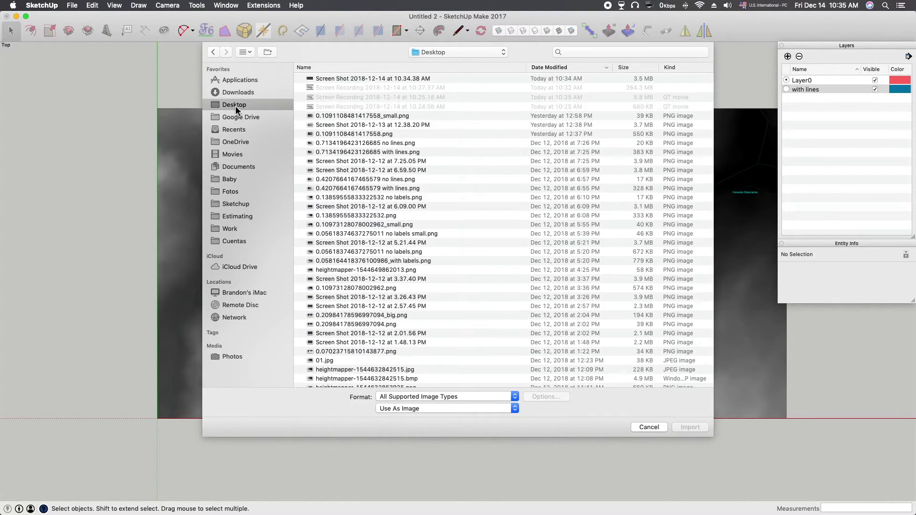
pyautogui.click(361, 83)
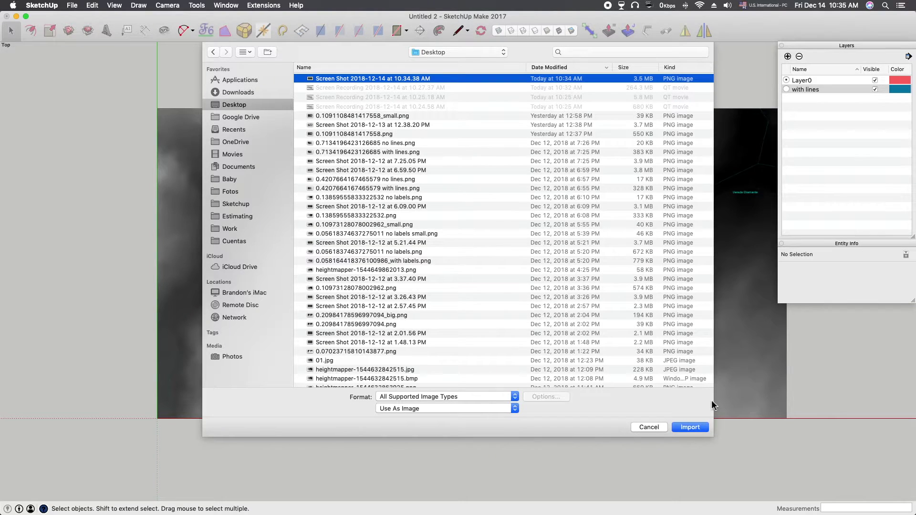
pyautogui.click(690, 428)
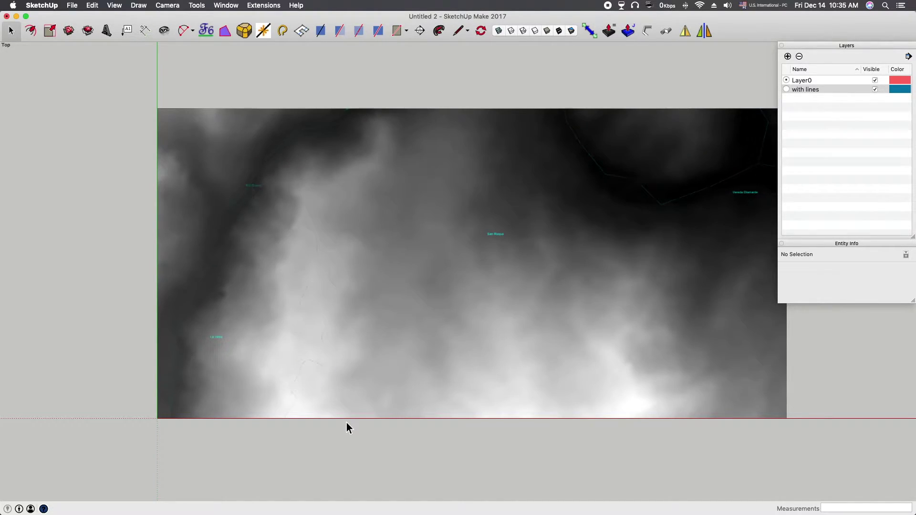
pyautogui.click(158, 418)
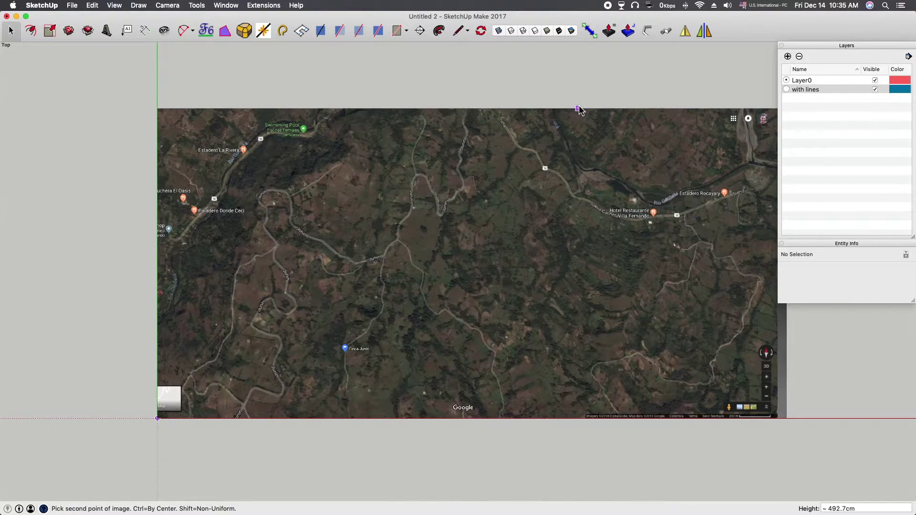
pyautogui.click(563, 110)
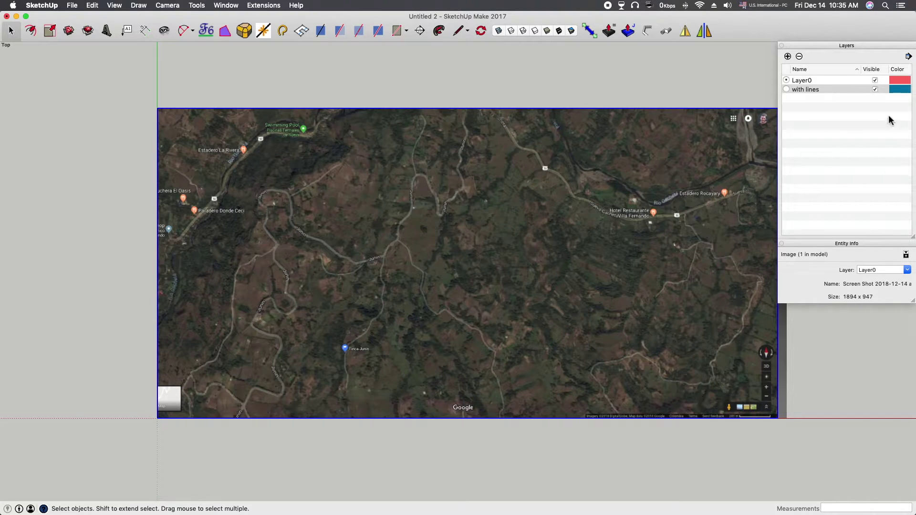
# Step: Explode the imported satellite image and make a group from the resulting face and edges
pyautogui.rightClick(536, 191)
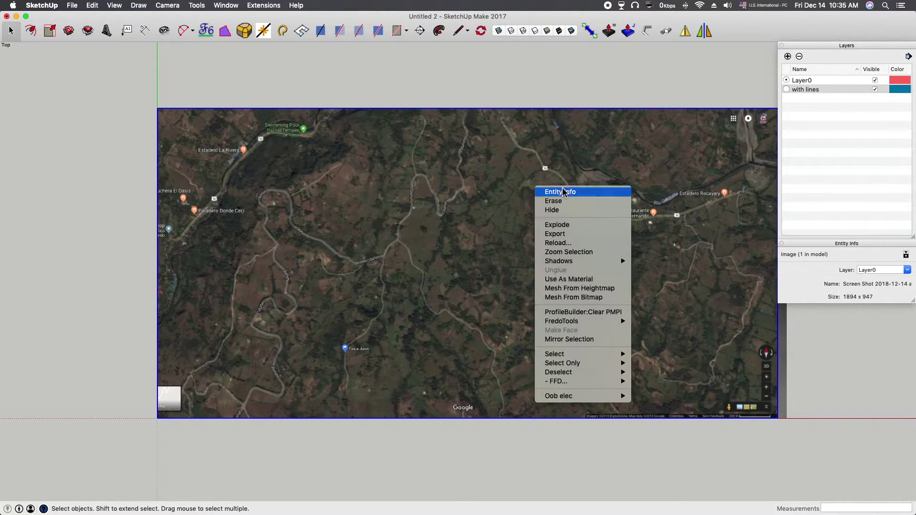
pyautogui.click(710, 330)
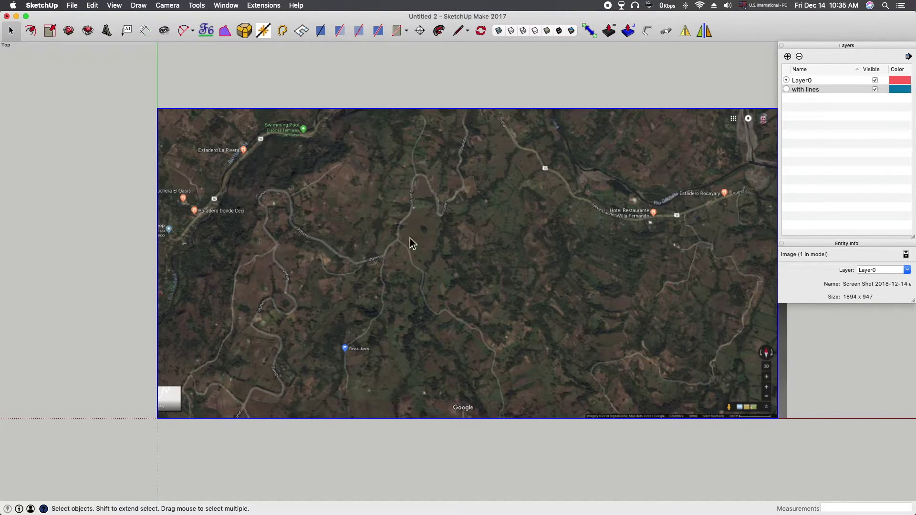
pyautogui.rightClick(460, 231)
pyautogui.click(481, 267)
pyautogui.rightClick(402, 245)
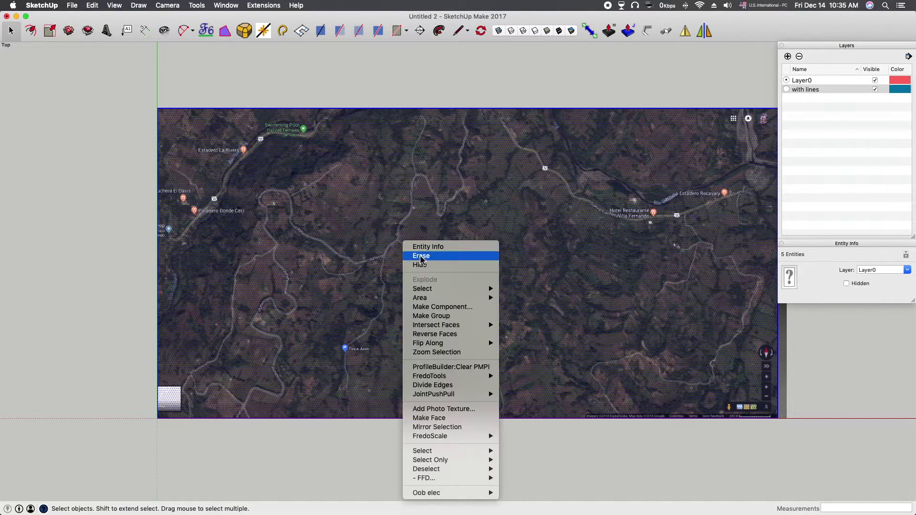
pyautogui.click(446, 317)
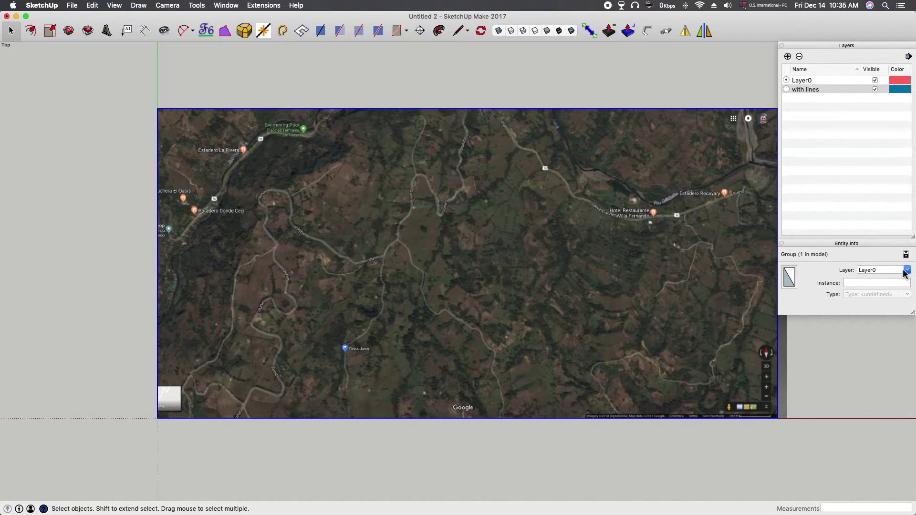
# Step: Add a layer named "projected", assign the satellite image group to it, and check the layer by toggling its visibility
pyautogui.click(788, 56)
pyautogui.write('projected')
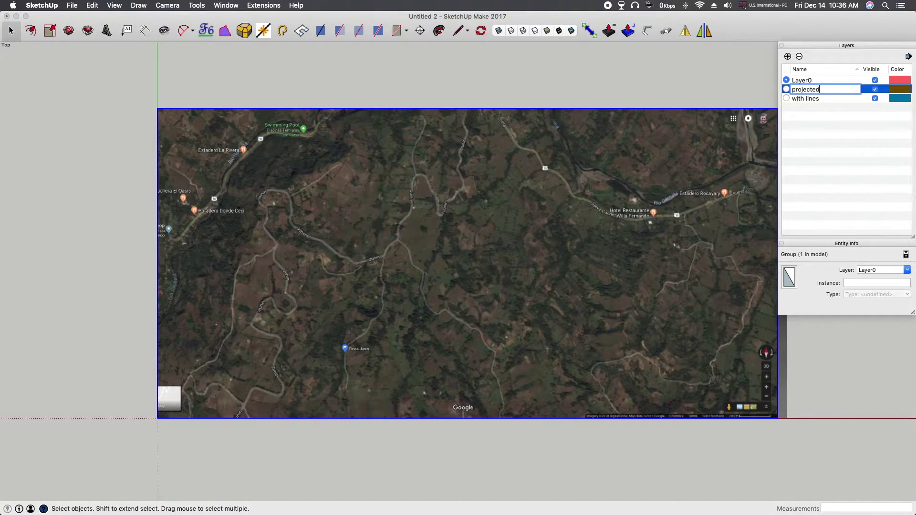
pyautogui.press('Return')
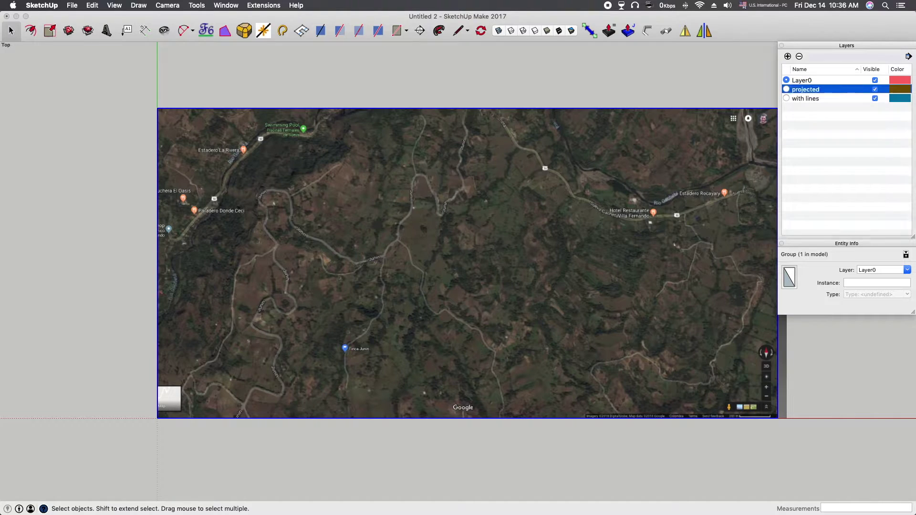
pyautogui.click(875, 90)
pyautogui.click(875, 90)
pyautogui.click(906, 270)
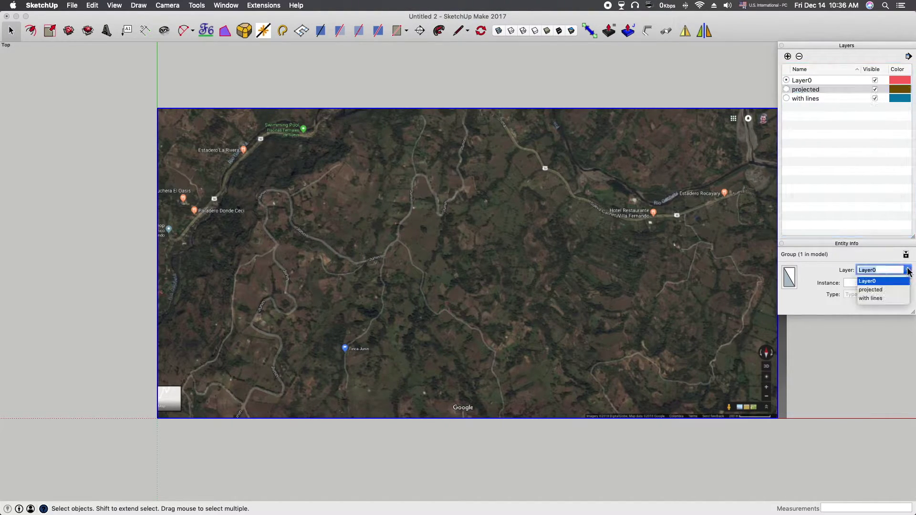
pyautogui.click(894, 287)
pyautogui.click(875, 90)
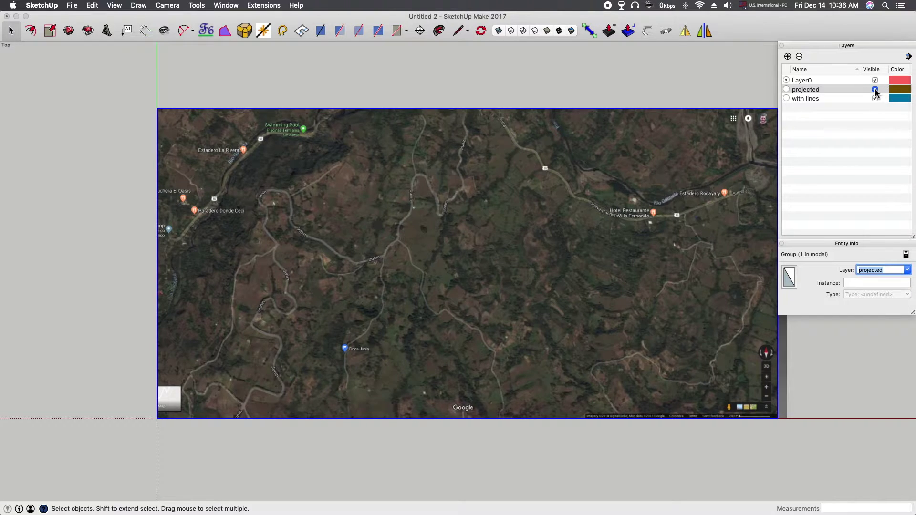
pyautogui.click(875, 90)
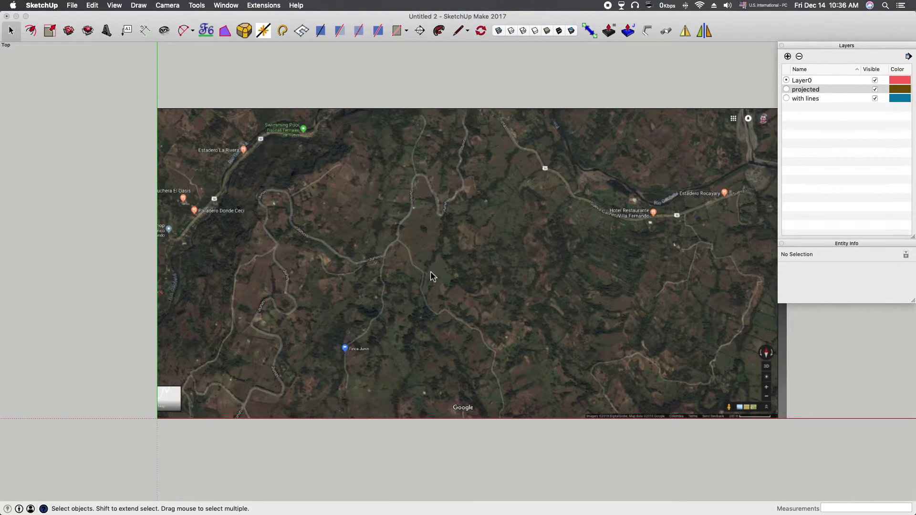
# Step: Set the opacity of the satellite image's texture material to 25% so the heightmap beneath shows through
pyautogui.moveTo(377, 261)
pyautogui.keyDown('shift'); pyautogui.mouseDown(button='middle')
pyautogui.moveTo(244, 255)
pyautogui.moveTo(284, 255)
pyautogui.mouseUp(button='middle'); pyautogui.keyUp('shift')
pyautogui.rightClick(288, 231)
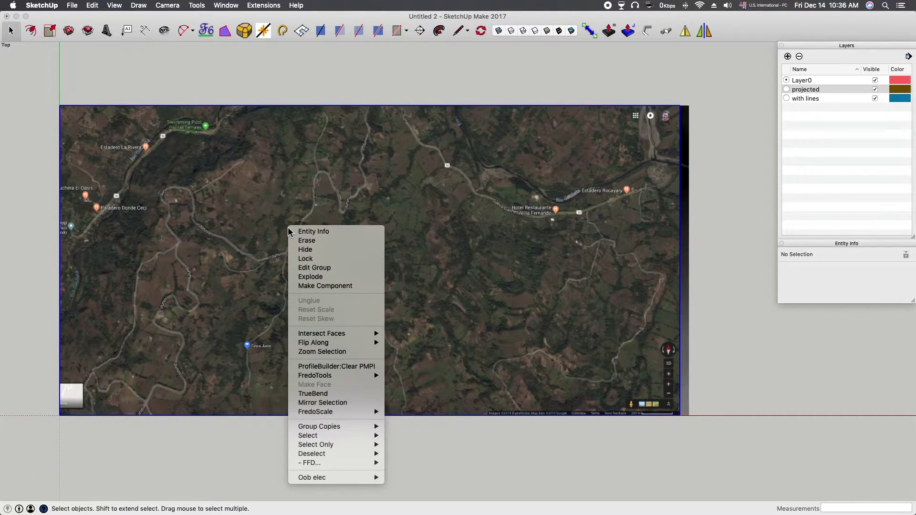
pyautogui.click(311, 231)
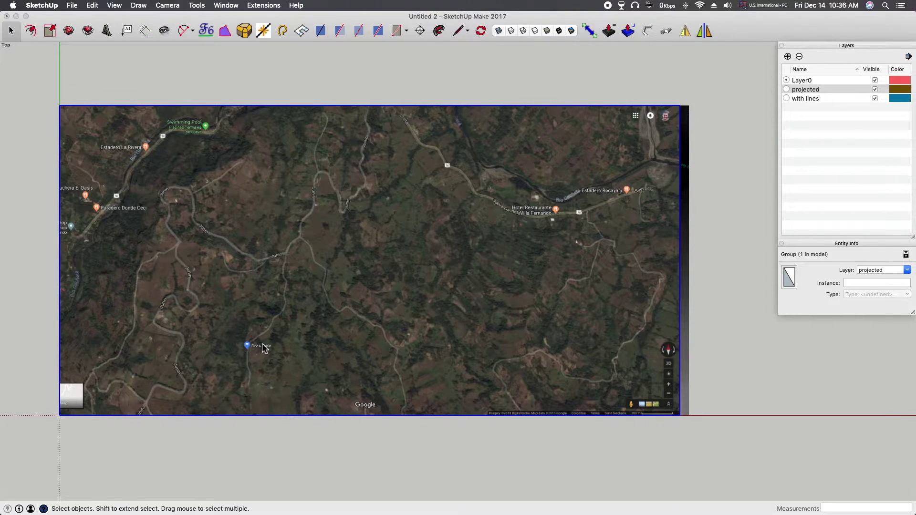
pyautogui.press('b')
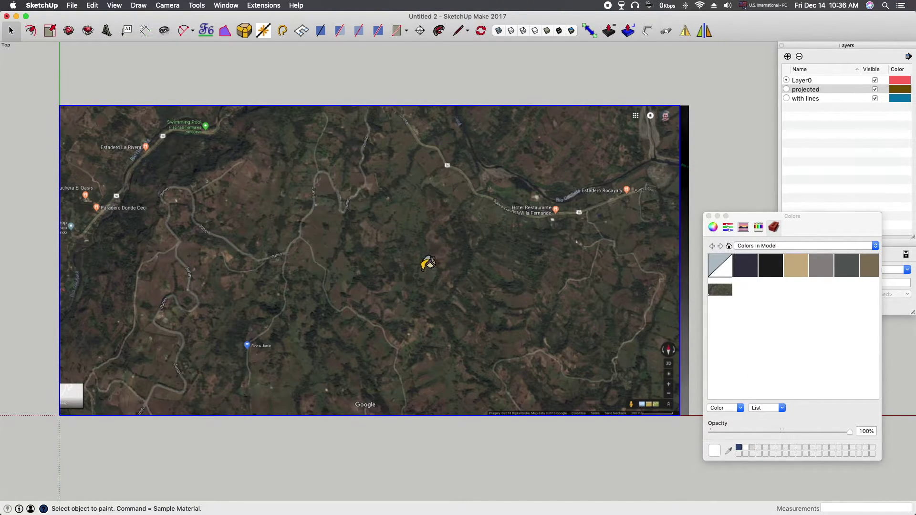
pyautogui.press('space')
pyautogui.press('b')
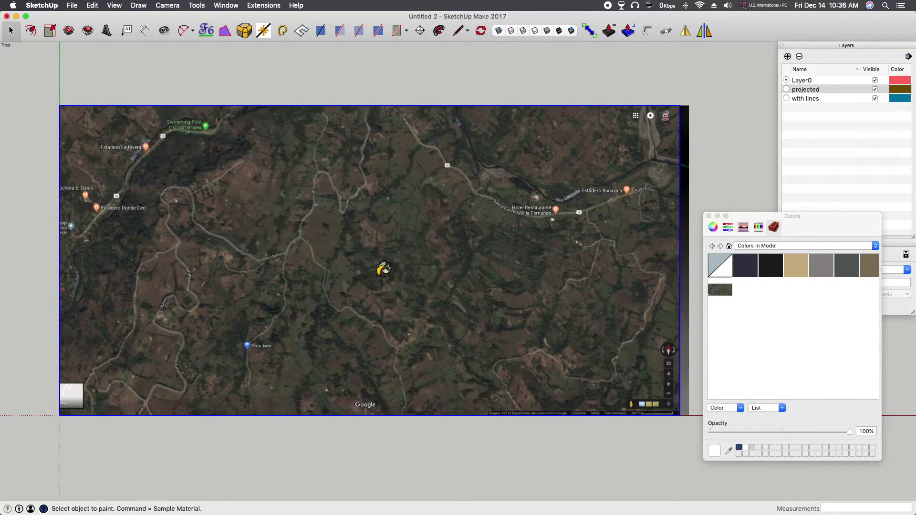
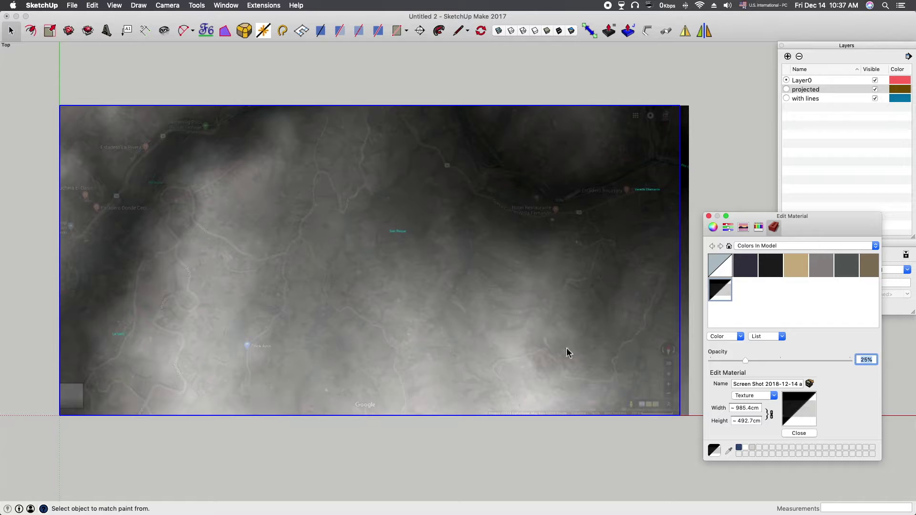
# Step: Move the translucent satellite group along the red axis to line up its features with the heightmap, fine-tuning by about 3.3 cm
pyautogui.write('m')
pyautogui.click(229, 343)
pyautogui.press('m')
pyautogui.moveTo(219, 262); pyautogui.dragTo(256, 256)
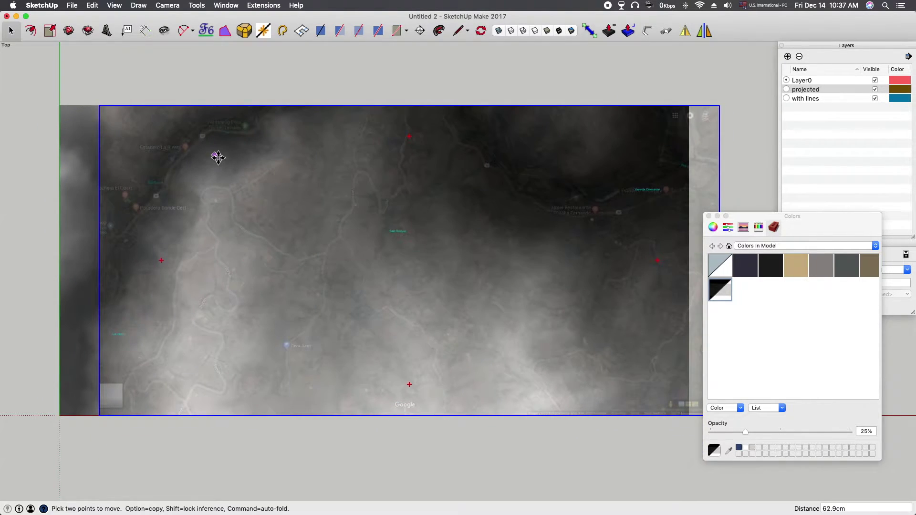
pyautogui.scroll(5, 225, 205)
pyautogui.scroll(5, 229, 241)
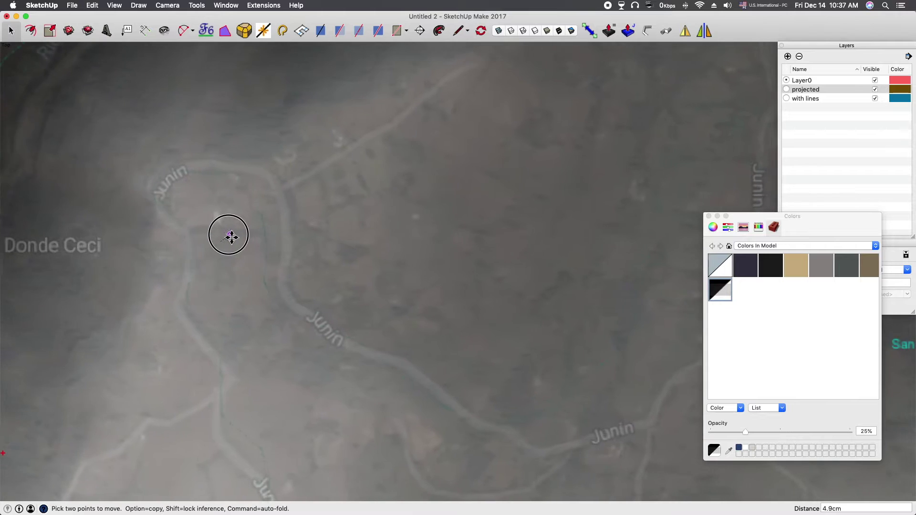
pyautogui.scroll(-5, 237, 237)
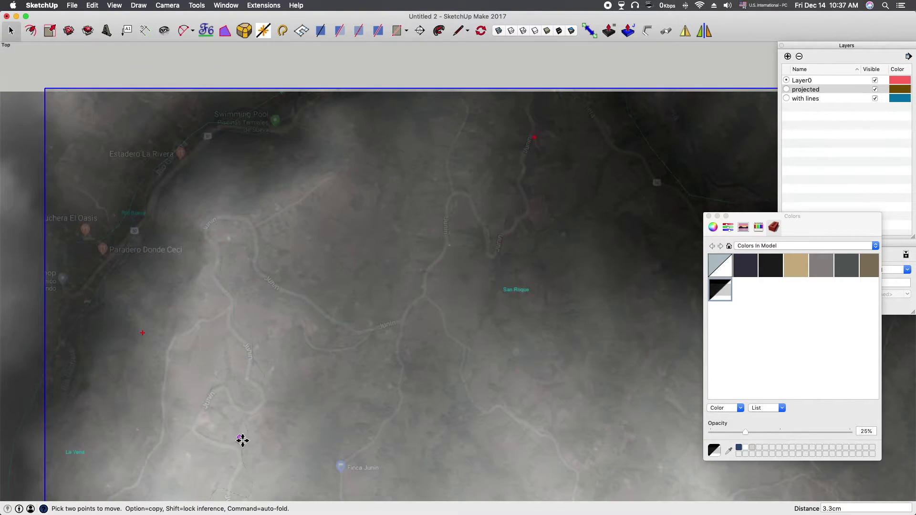
pyautogui.scroll(3, 242, 440)
pyautogui.scroll(-10, 245, 290)
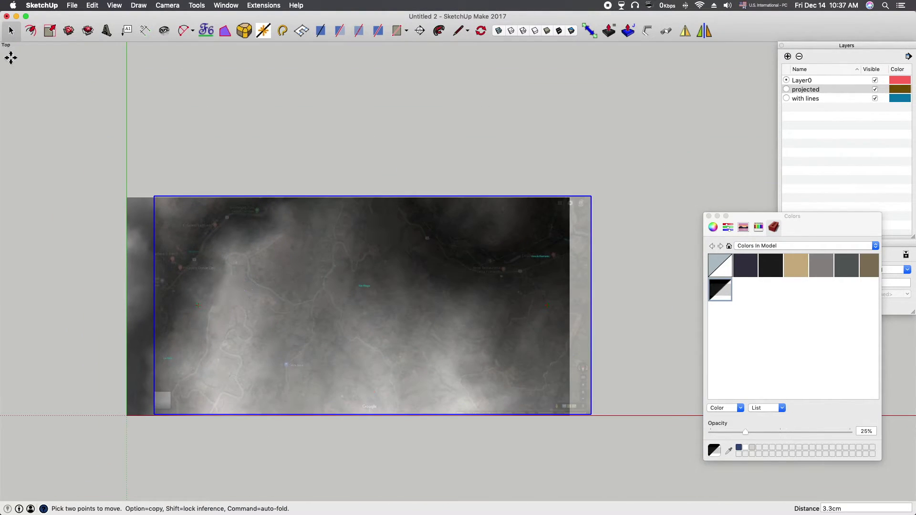
# Step: Scale the satellite group down uniformly from its lower-right corner, keeping the upper-left corner fixed
pyautogui.click(49, 31)
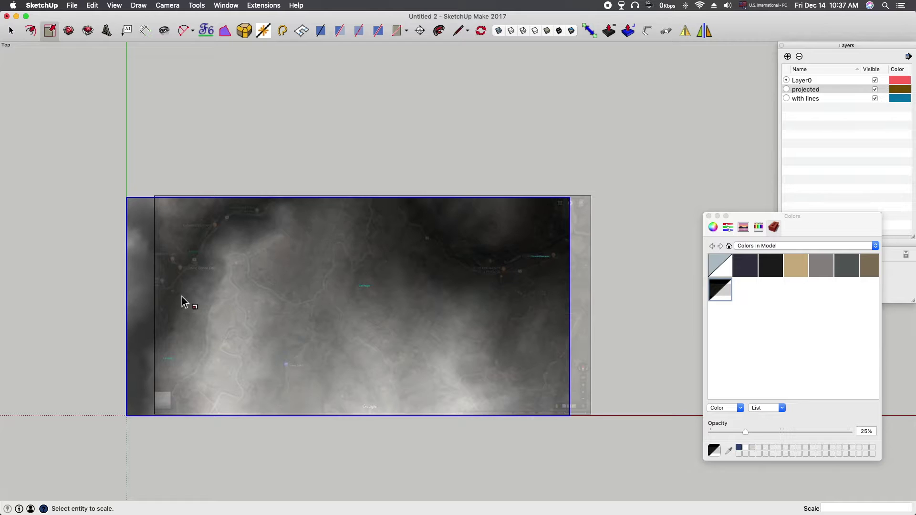
pyautogui.click(588, 413)
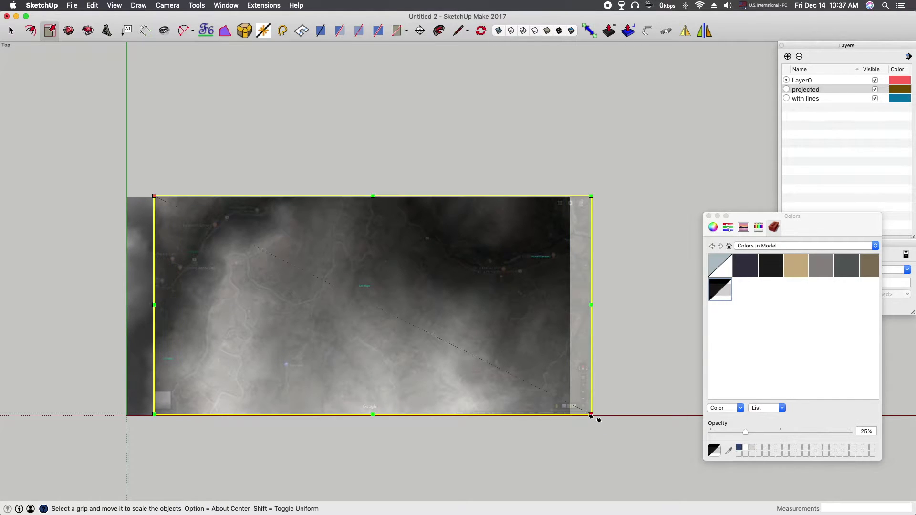
pyautogui.moveTo(591, 414); pyautogui.dragTo(565, 395)
# Step: Move the reduced satellite group about 15.2 cm to realign its roads and rivers with the heightmap
pyautogui.press('m')
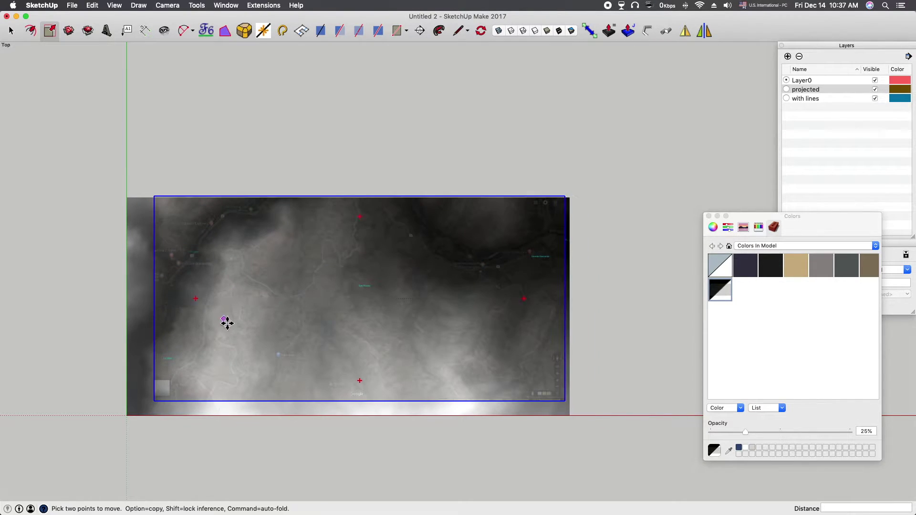
pyautogui.scroll(3, 227, 321)
pyautogui.scroll(5, 252, 268)
pyautogui.moveTo(262, 200)
pyautogui.mouseDown()
pyautogui.moveTo(272, 214)
pyautogui.moveTo(270, 206)
pyautogui.mouseUp()
pyautogui.scroll(-3, 281, 221)
pyautogui.scroll(-10, 282, 423)
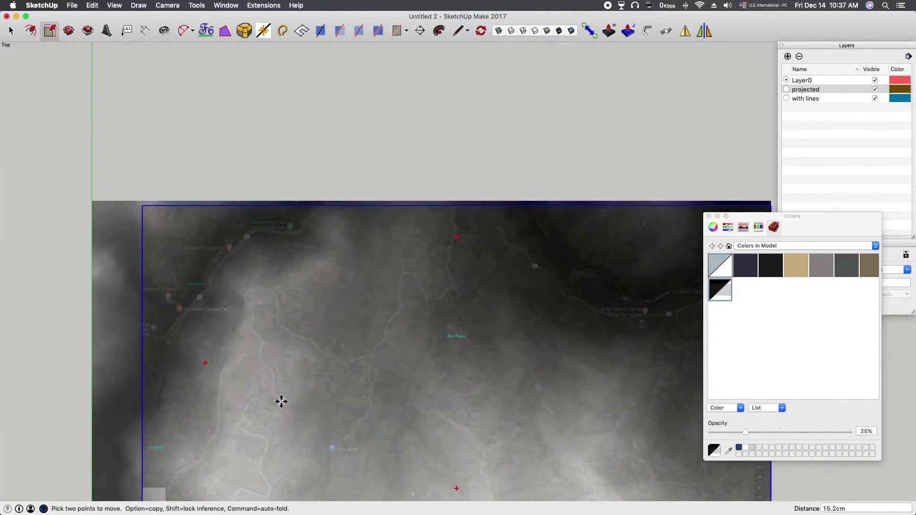
pyautogui.scroll(3, 517, 396)
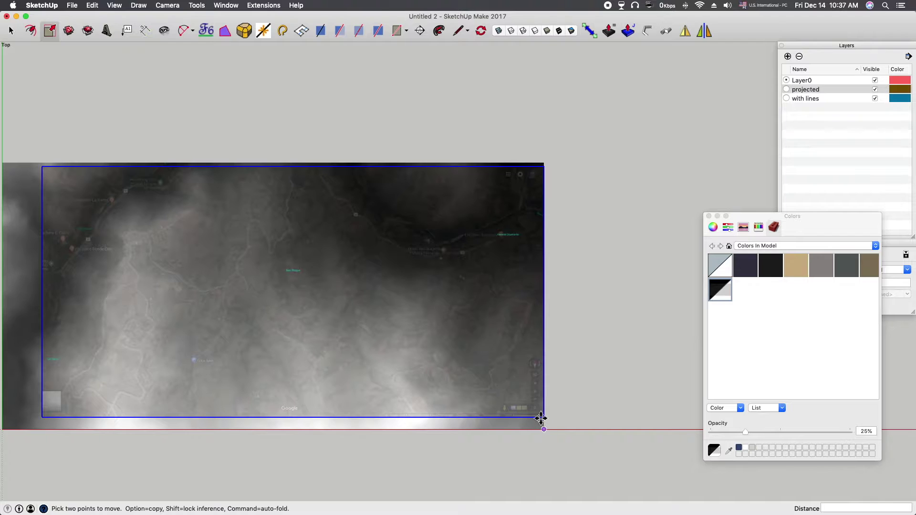
# Step: Scale the satellite group uniformly from its lower-right corner by a factor of about 0.95
pyautogui.click(59, 34)
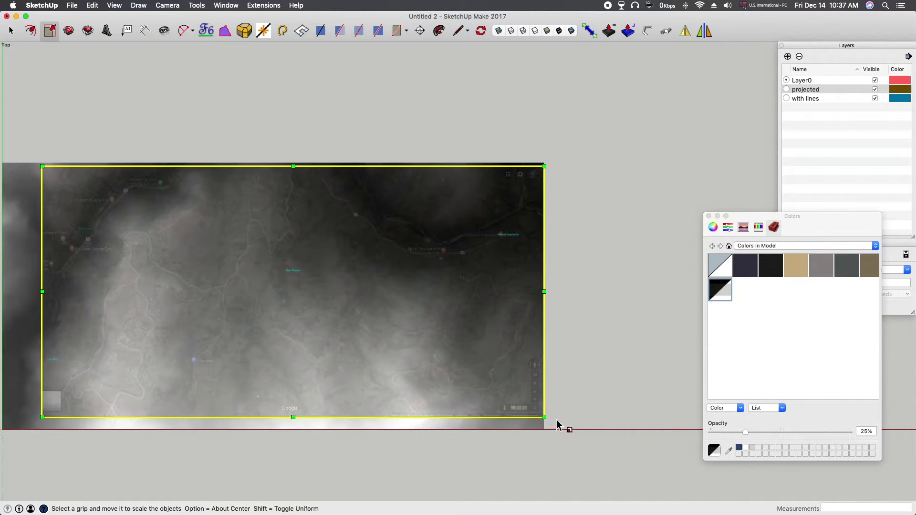
pyautogui.moveTo(544, 417); pyautogui.dragTo(519, 404)
pyautogui.scroll(3, 72, 257)
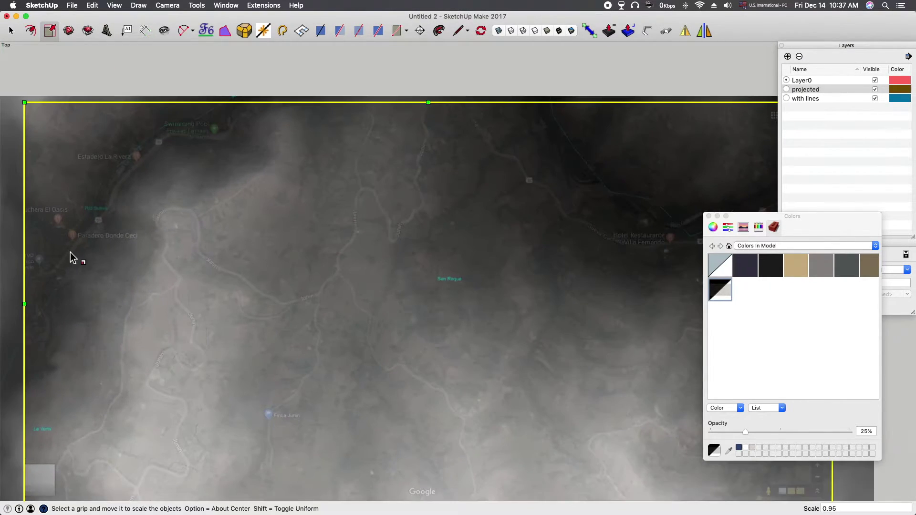
pyautogui.scroll(3, 76, 253)
# Step: Move the satellite group about 10 cm to match its features to the heightmap underneath
pyautogui.press('m')
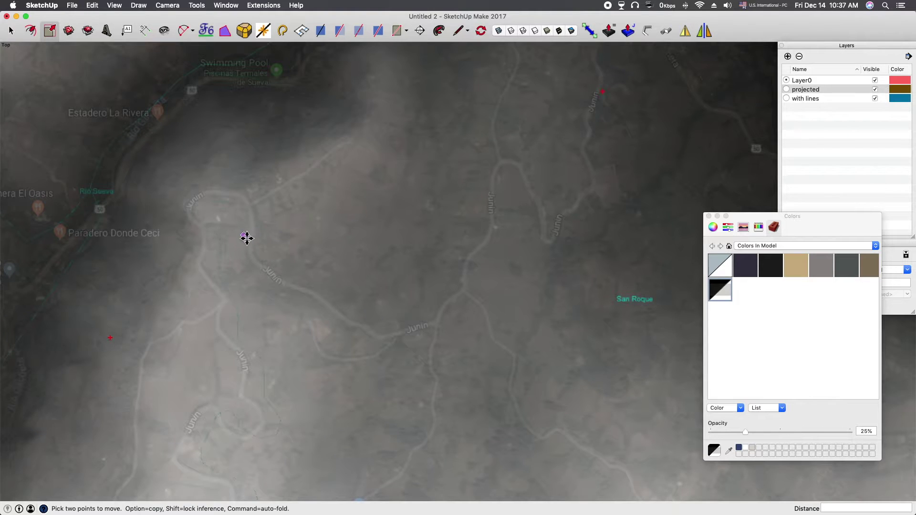
pyautogui.click(245, 239)
pyautogui.scroll(-8, 307, 402)
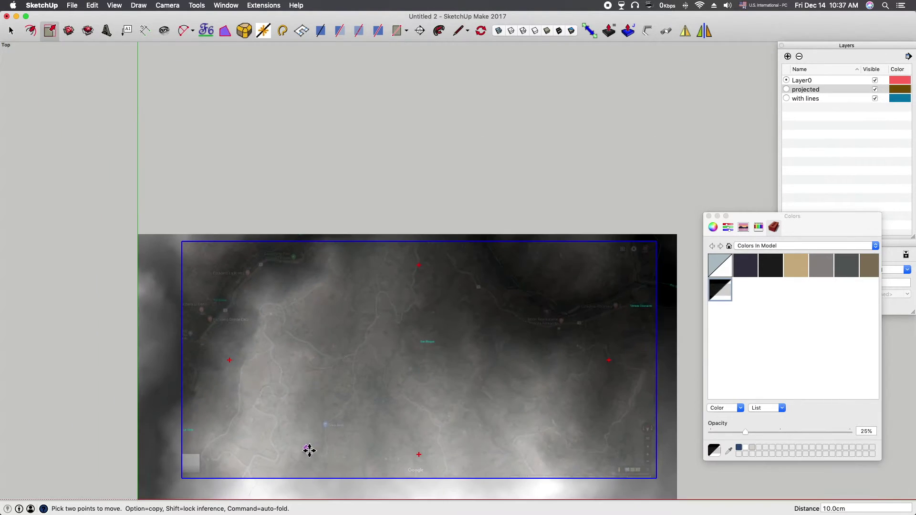
pyautogui.scroll(2, 308, 448)
pyautogui.scroll(-3, 229, 399)
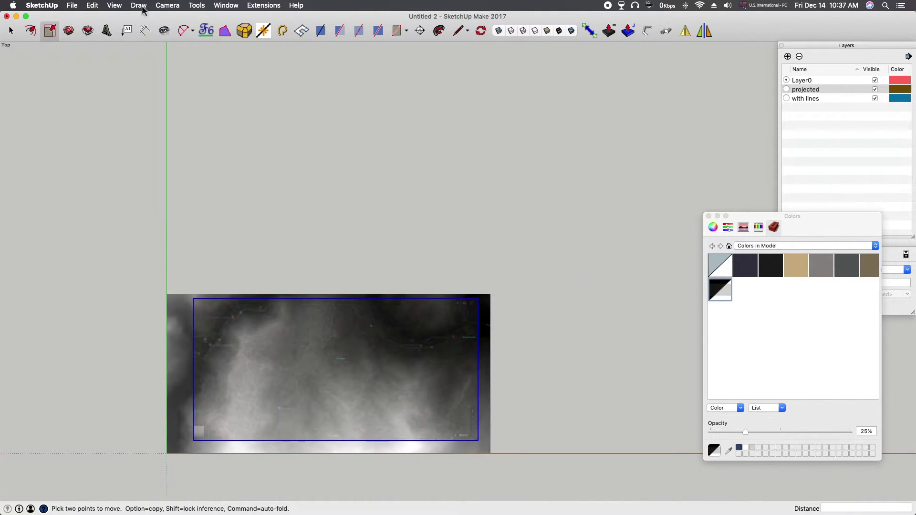
# Step: Scale the satellite group uniformly from its lower-right corner by a factor of about 0.97
pyautogui.click(53, 35)
pyautogui.scroll(4, 473, 453)
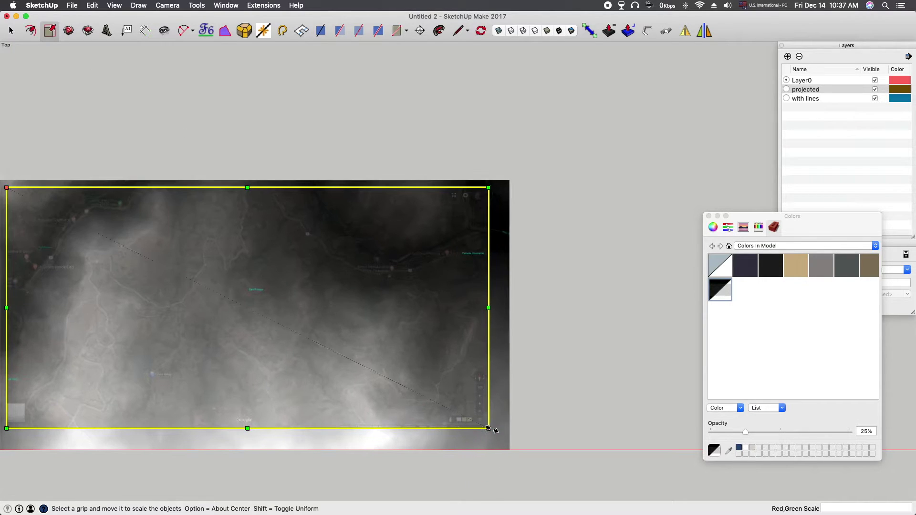
pyautogui.moveTo(488, 428); pyautogui.dragTo(474, 421)
pyautogui.scroll(-3, 423, 404)
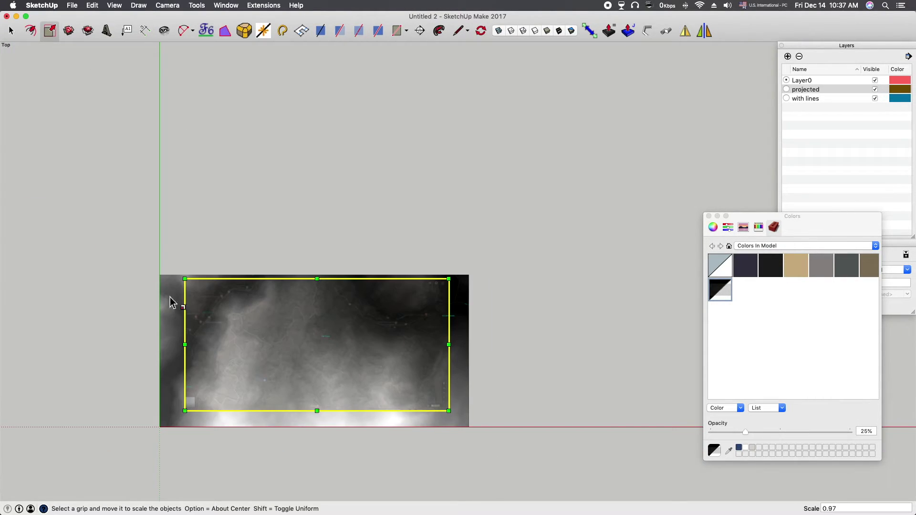
# Step: Move the satellite group about 7.8 cm to line its roads up with the heightmap underneath
pyautogui.scroll(6, 235, 333)
pyautogui.press('m')
pyautogui.click(321, 337)
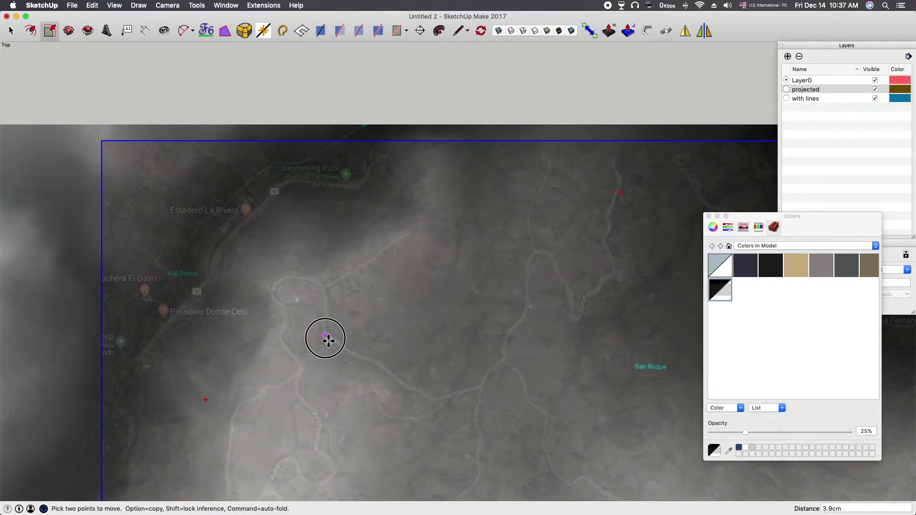
pyautogui.scroll(-4, 333, 350)
pyautogui.scroll(6, 315, 449)
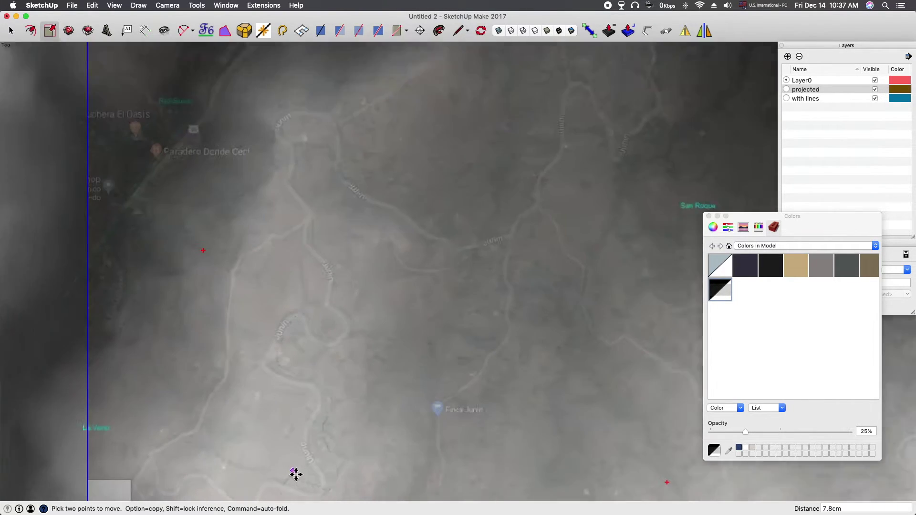
# Step: Scale the satellite group uniformly from its lower-right corner by a factor of about 0.99
pyautogui.scroll(-8, 313, 436)
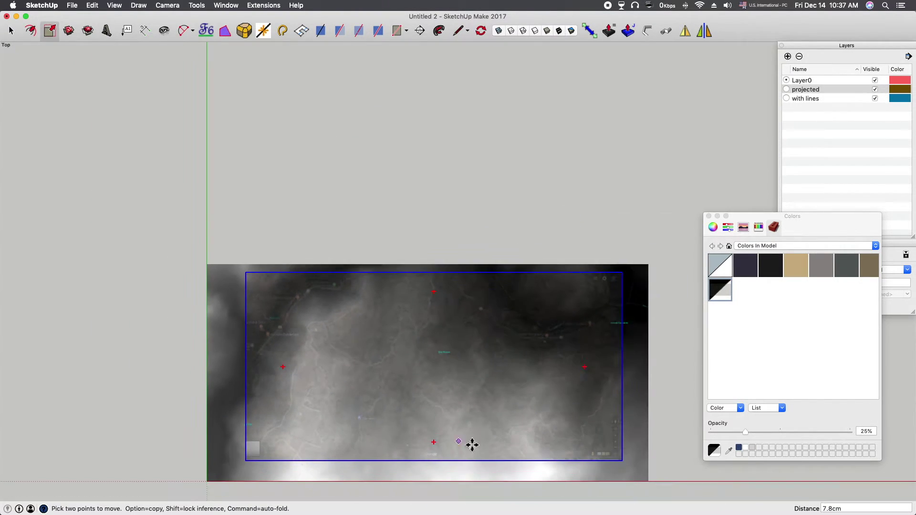
pyautogui.press('Escape')
pyautogui.click(48, 29)
pyautogui.scroll(5, 657, 452)
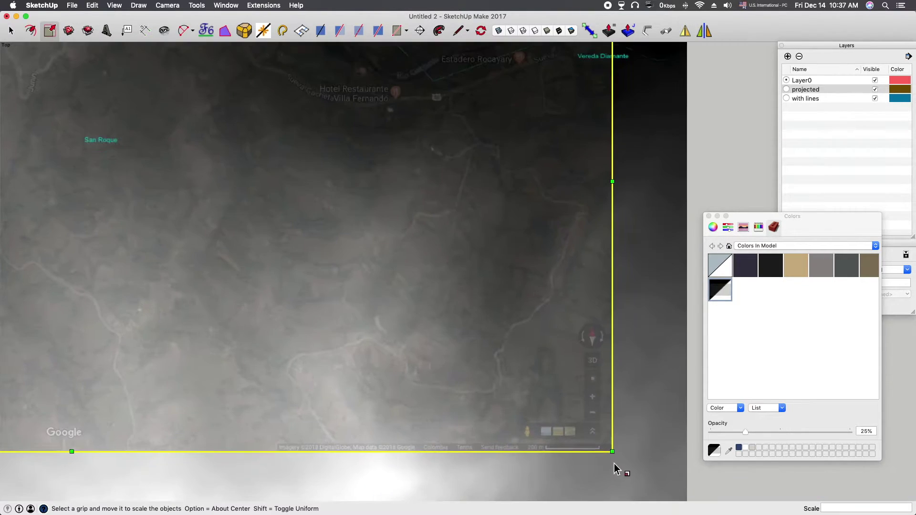
pyautogui.scroll(-6, 599, 443)
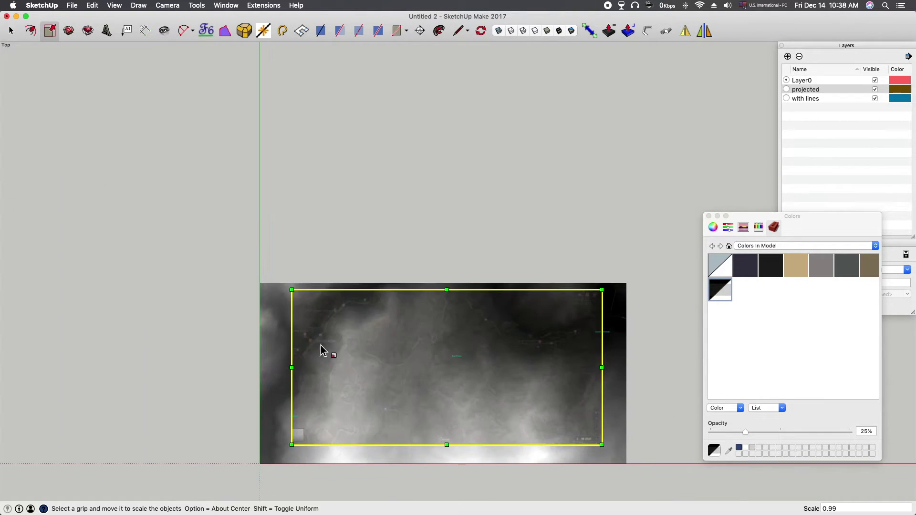
# Step: Move the satellite group about 3.3 cm to match the looping road to the heightmap
pyautogui.scroll(4, 353, 352)
pyautogui.press('m')
pyautogui.click(403, 381)
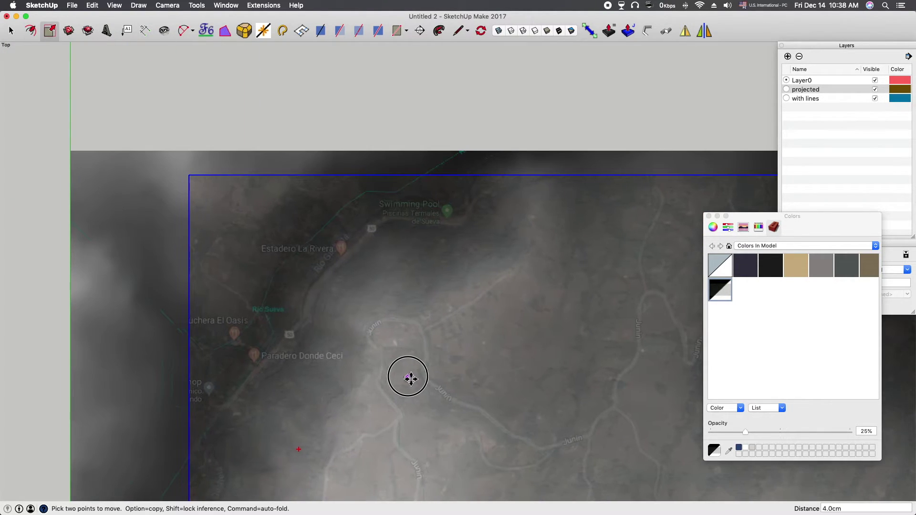
pyautogui.scroll(-3, 410, 381)
pyautogui.scroll(-3, 415, 420)
pyautogui.scroll(6, 417, 463)
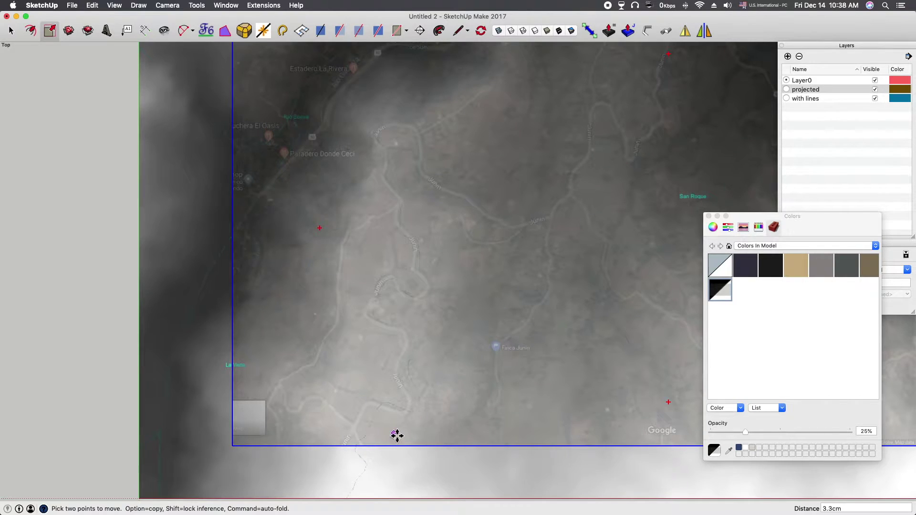
# Step: Rotate the satellite group about 1.2 degrees counterclockwise around a point on its upper edge
pyautogui.scroll(-3, 397, 434)
pyautogui.scroll(-2, 27, 89)
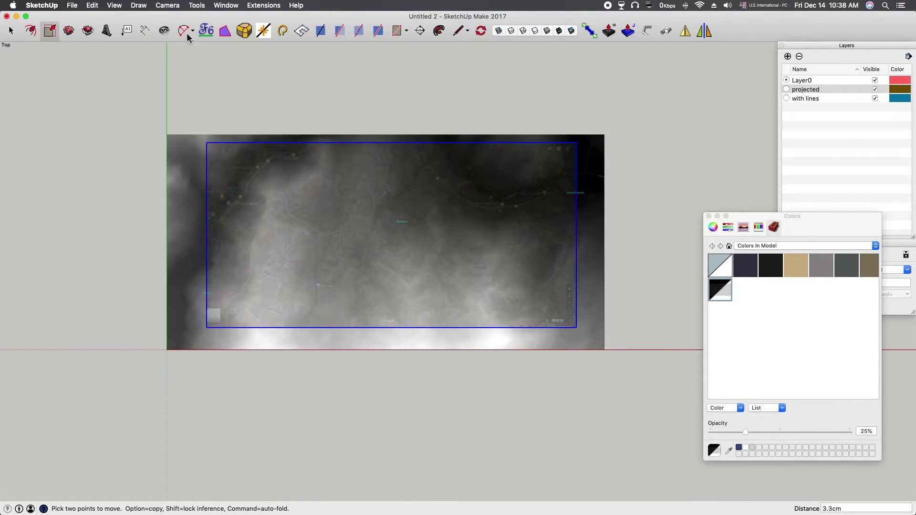
pyautogui.click(481, 31)
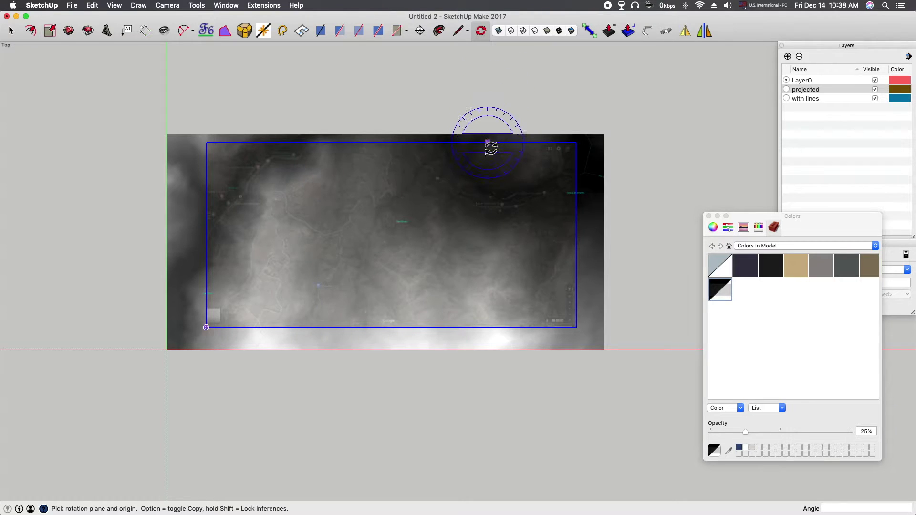
pyautogui.moveTo(488, 142)
pyautogui.mouseDown()
pyautogui.moveTo(300, 138)
pyautogui.moveTo(207, 148)
pyautogui.mouseUp()
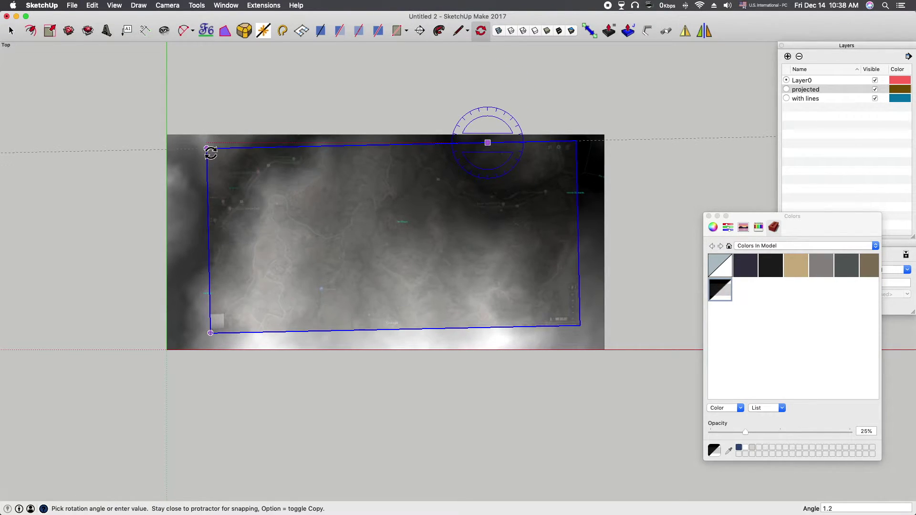
pyautogui.click(211, 152)
# Step: Move the tilted satellite group about 10.9 cm to realign the Junin road with the heightmap
pyautogui.press('m')
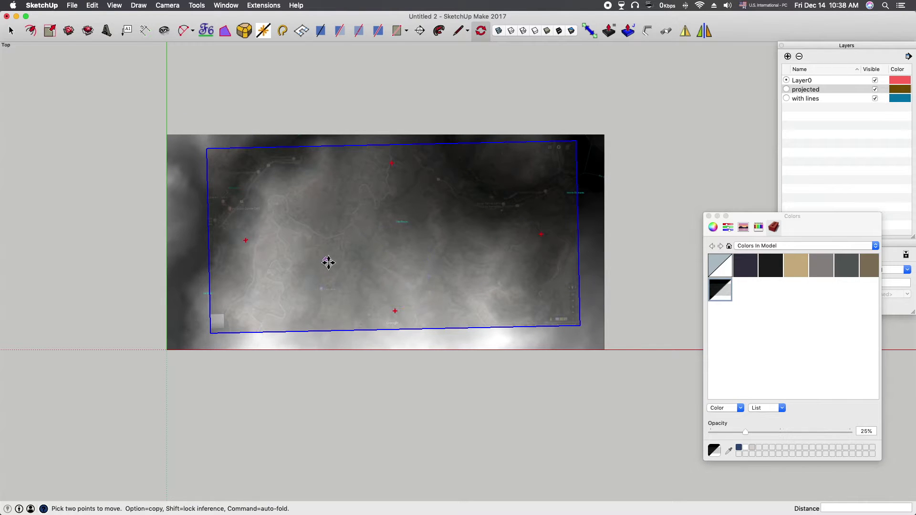
pyautogui.scroll(3, 276, 224)
pyautogui.scroll(6, 276, 224)
pyautogui.click(295, 218)
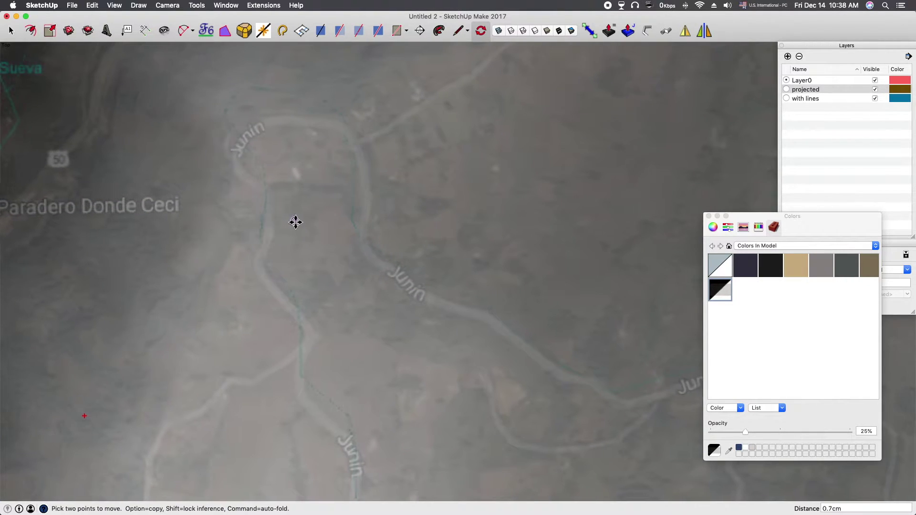
pyautogui.scroll(-5, 383, 256)
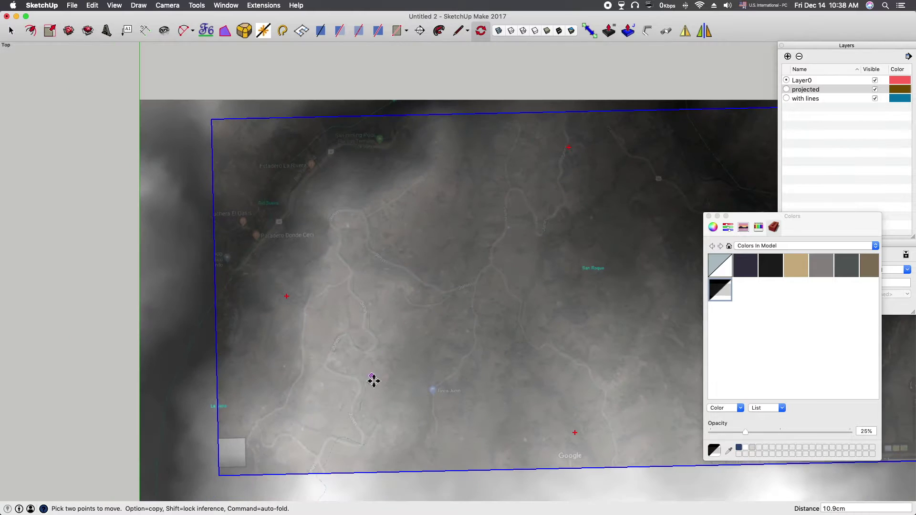
pyautogui.scroll(3, 370, 384)
# Step: Rotate the satellite group a further 1.2 degrees or so counterclockwise around a point near its upper-right corner
pyautogui.scroll(-6, 367, 388)
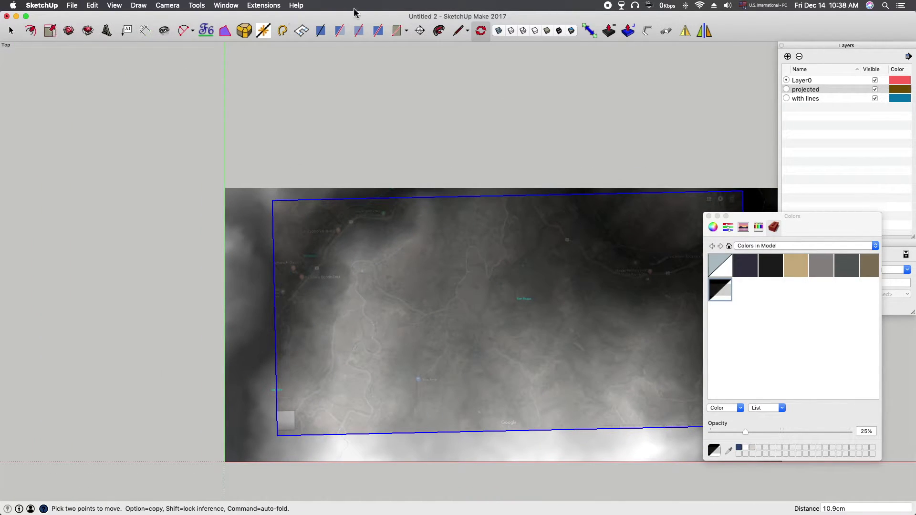
pyautogui.click(481, 30)
pyautogui.click(700, 192)
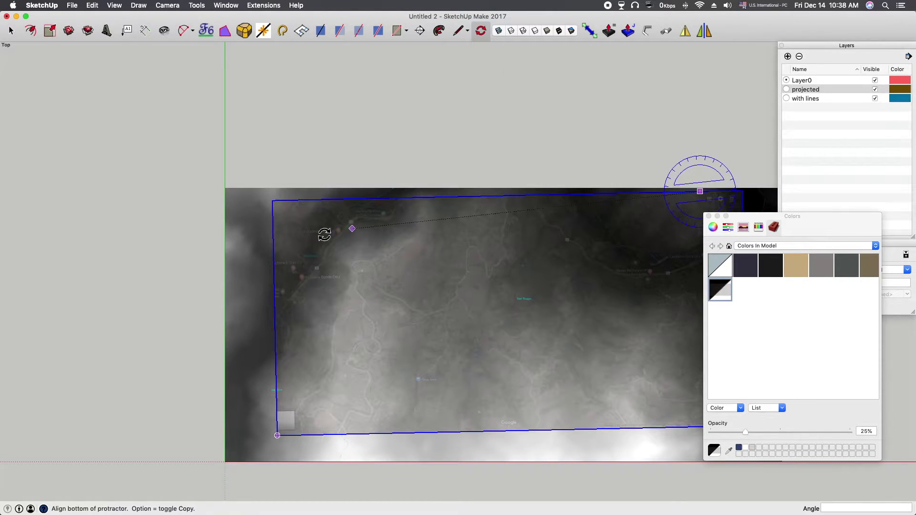
pyautogui.click(274, 204)
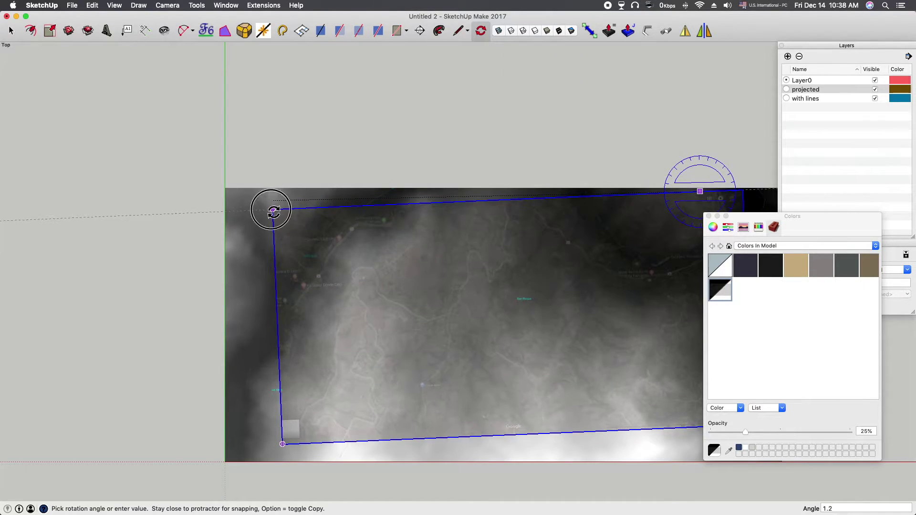
pyautogui.click(273, 210)
# Step: Move the rotated satellite group about 16.7 cm so its roads follow the traces in the heightmap
pyautogui.press('m')
pyautogui.scroll(8, 362, 288)
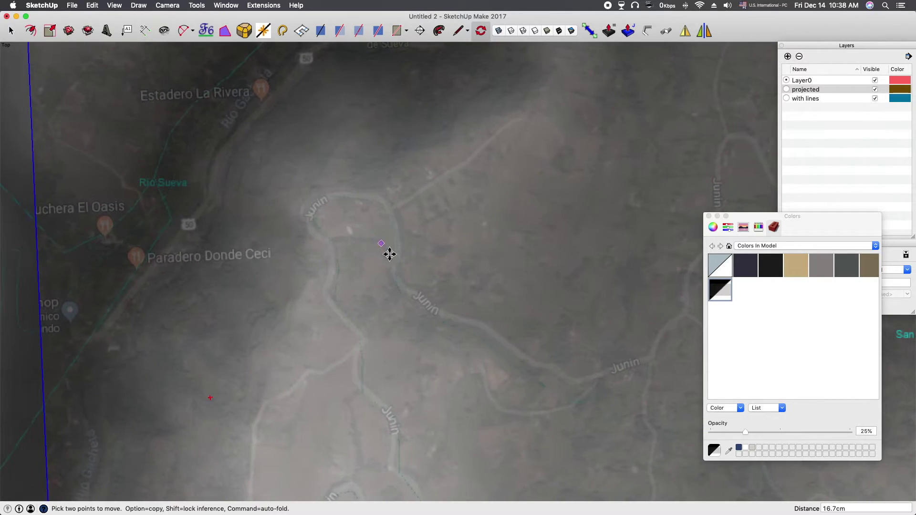
pyautogui.scroll(-6, 389, 254)
pyautogui.scroll(3, 407, 434)
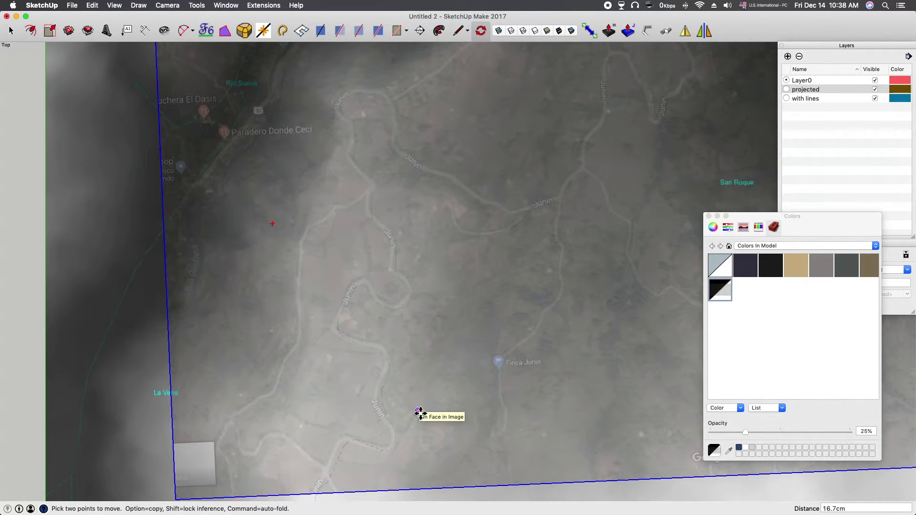
pyautogui.scroll(3, 400, 432)
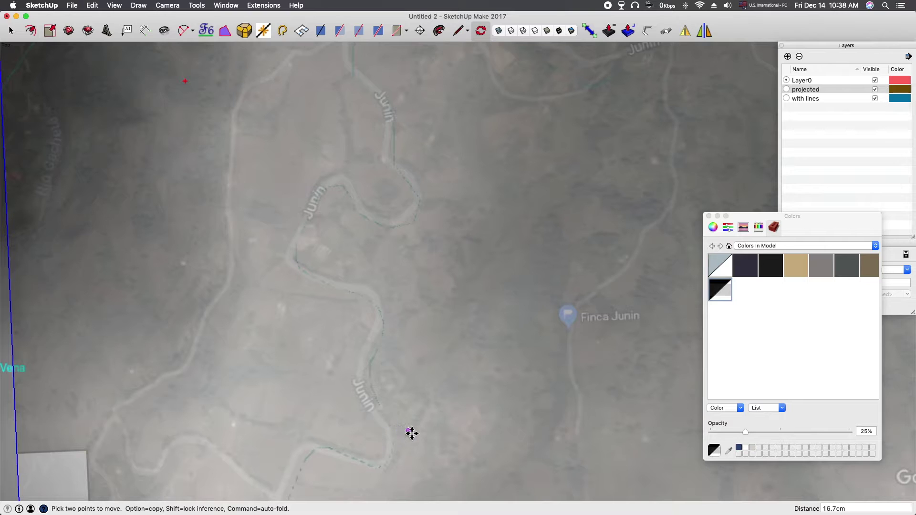
# Step: Rotate the satellite group about 0.4 degrees counterclockwise around its upper-right corner, using its upper edge as reference
pyautogui.scroll(-5, 423, 440)
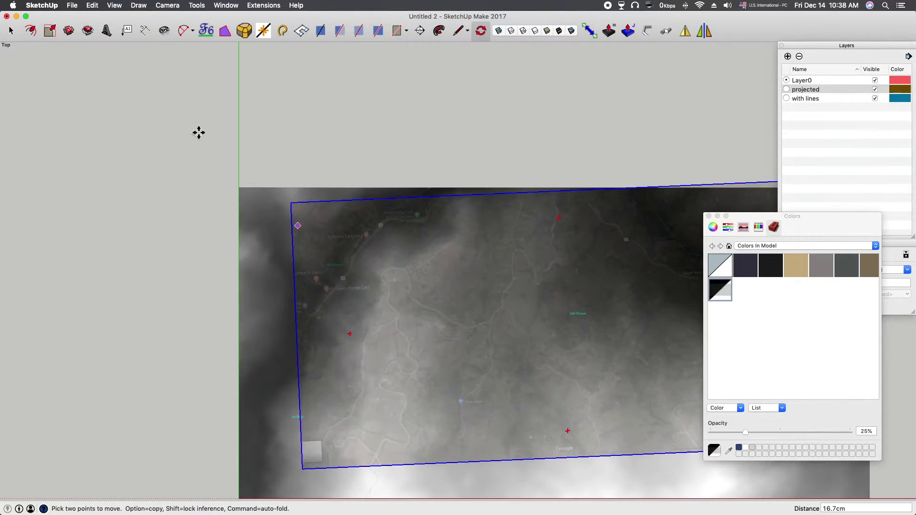
pyautogui.scroll(-3, 30, 98)
pyautogui.click(482, 31)
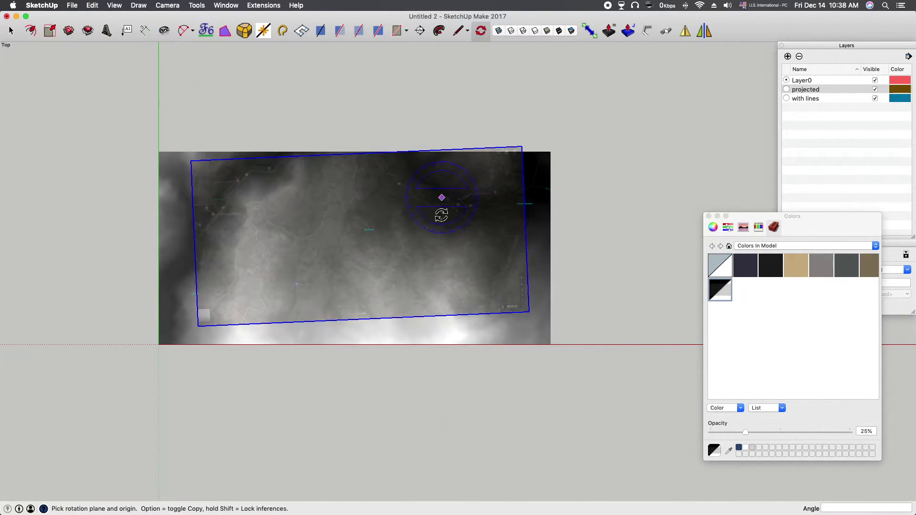
pyautogui.scroll(3, 440, 205)
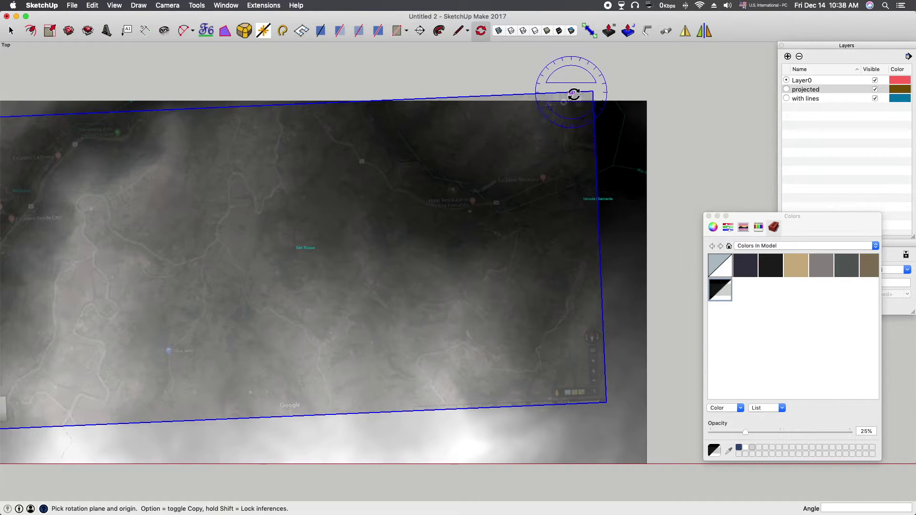
pyautogui.click(592, 93)
pyautogui.scroll(-3, 589, 93)
pyautogui.scroll(5, 235, 116)
pyautogui.scroll(2, 311, 108)
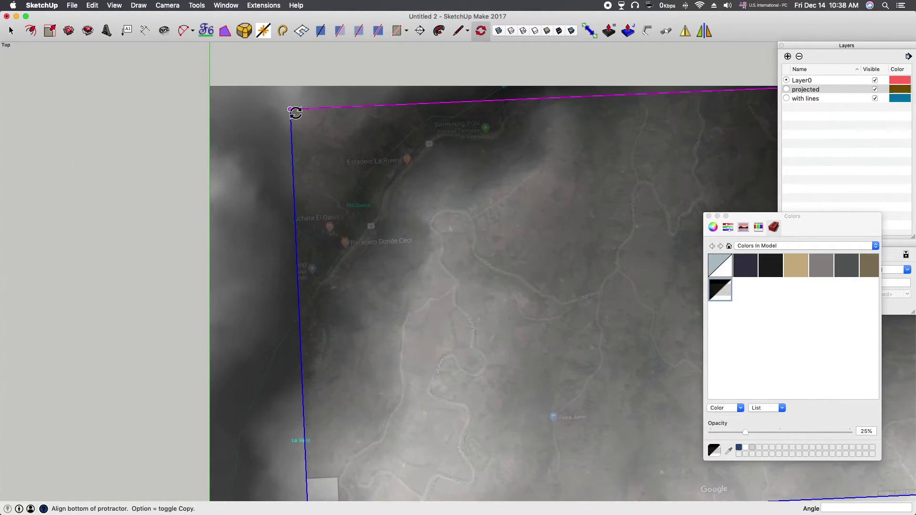
pyautogui.click(294, 113)
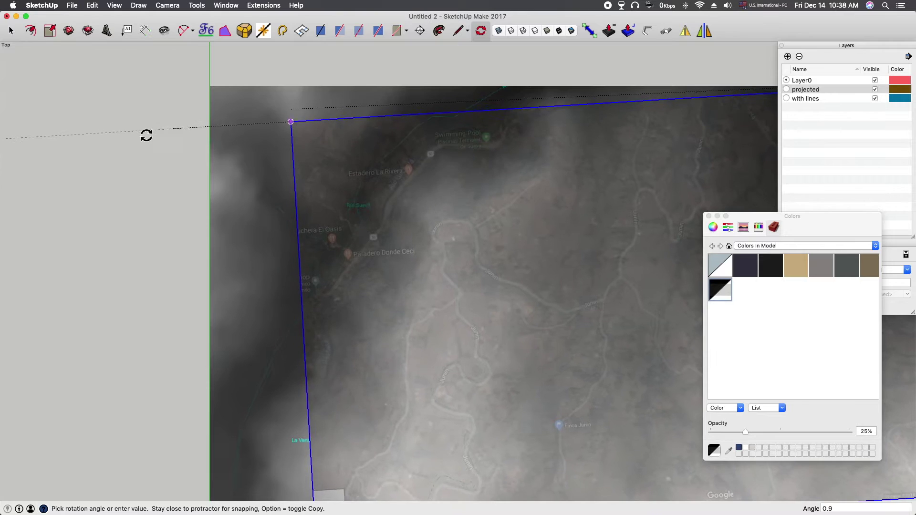
pyautogui.click(106, 125)
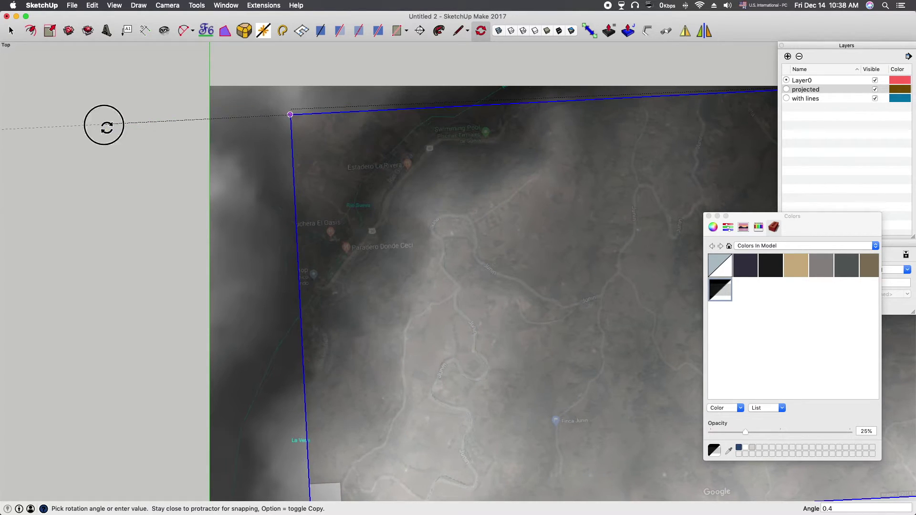
# Step: Move the satellite group about 0.8 cm to fine-tune its road alignment over the heightmap
pyautogui.scroll(-3, 377, 286)
pyautogui.press('m')
pyautogui.scroll(3, 429, 258)
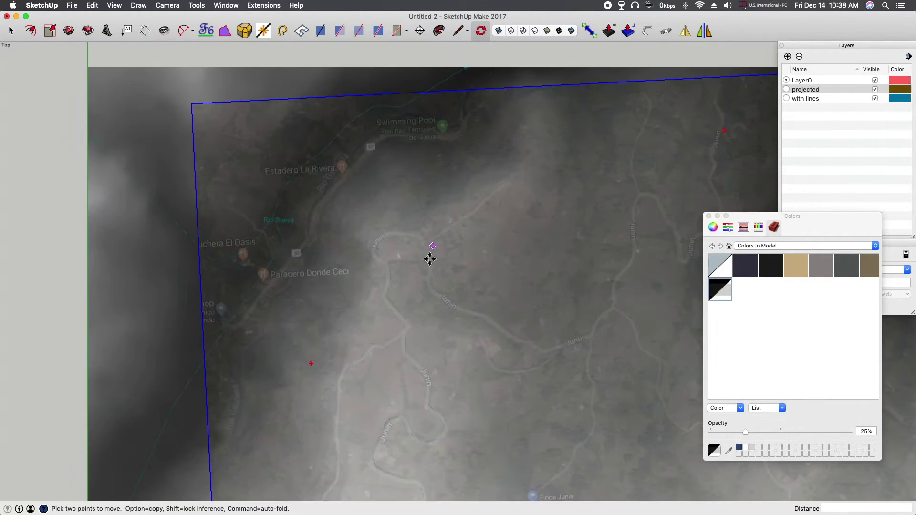
pyautogui.scroll(3, 410, 279)
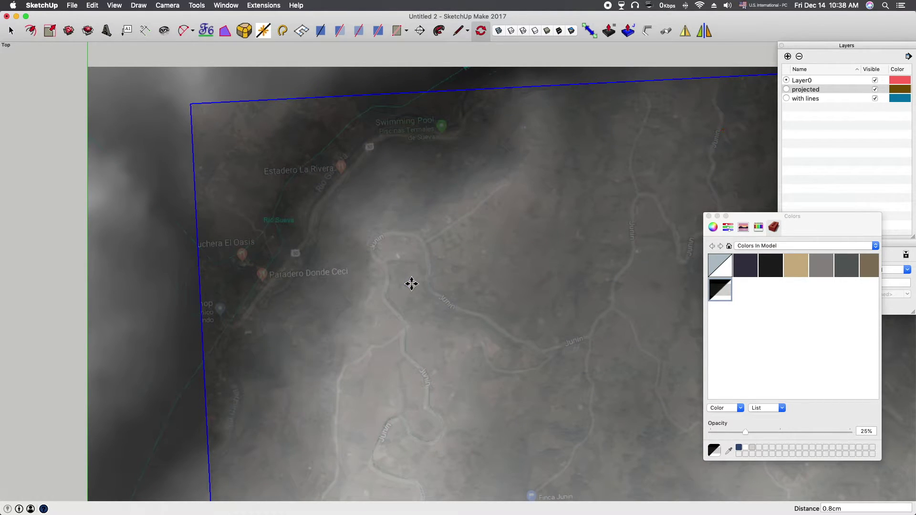
pyautogui.scroll(-5, 409, 279)
pyautogui.scroll(4, 420, 416)
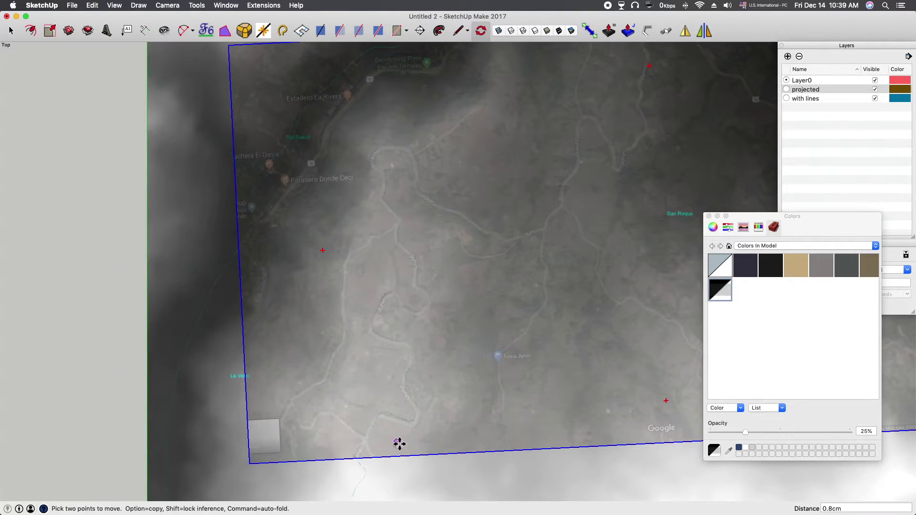
# Step: Examine the alignment of the satellite group's roads and edges with the heightmap across the whole image
pyautogui.scroll(-3, 341, 453)
pyautogui.scroll(-2, 478, 313)
pyautogui.scroll(5, 644, 297)
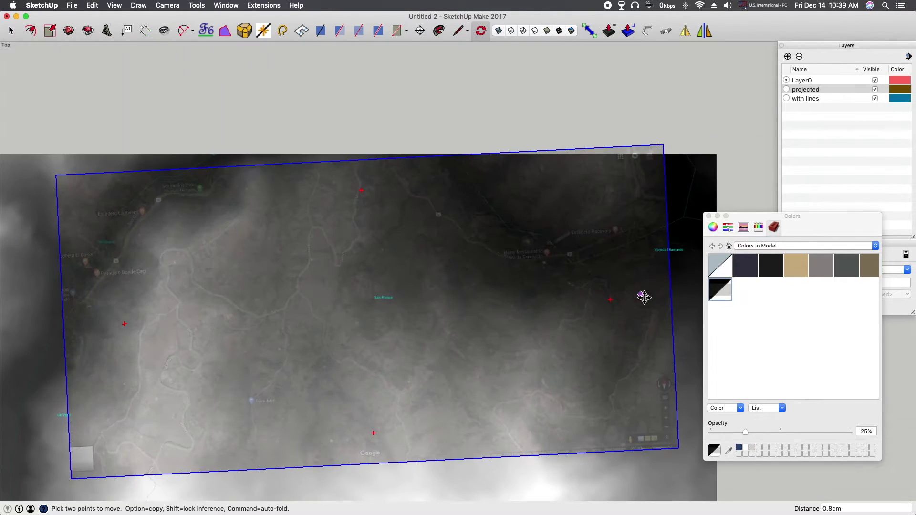
pyautogui.scroll(-2, 476, 339)
pyautogui.scroll(-2, 379, 379)
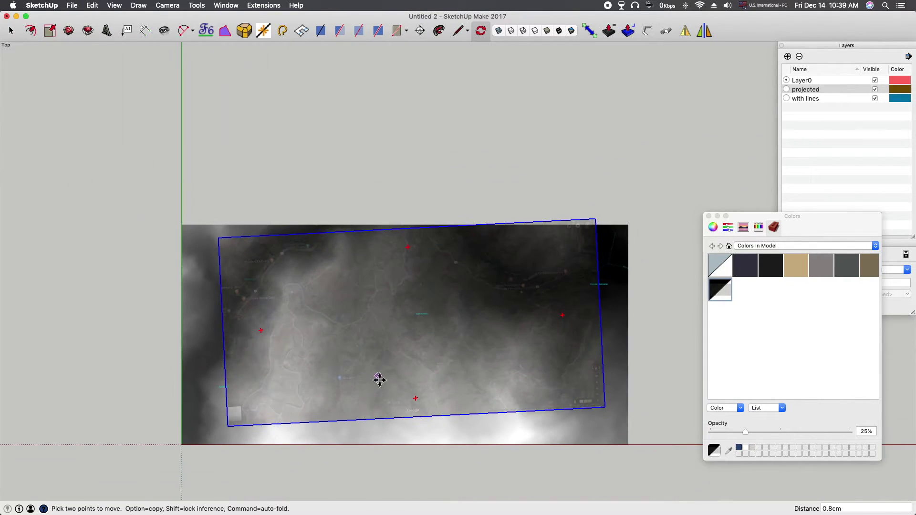
pyautogui.scroll(2, 310, 357)
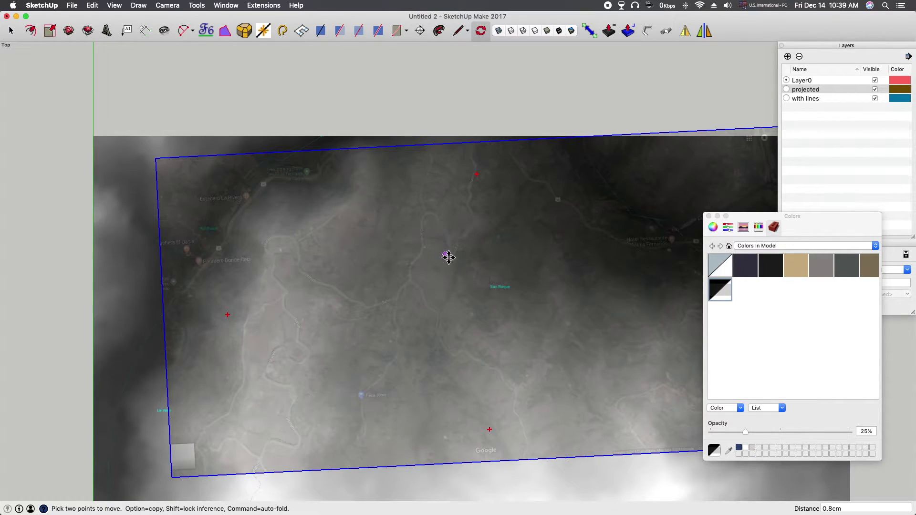
pyautogui.scroll(-2, 451, 256)
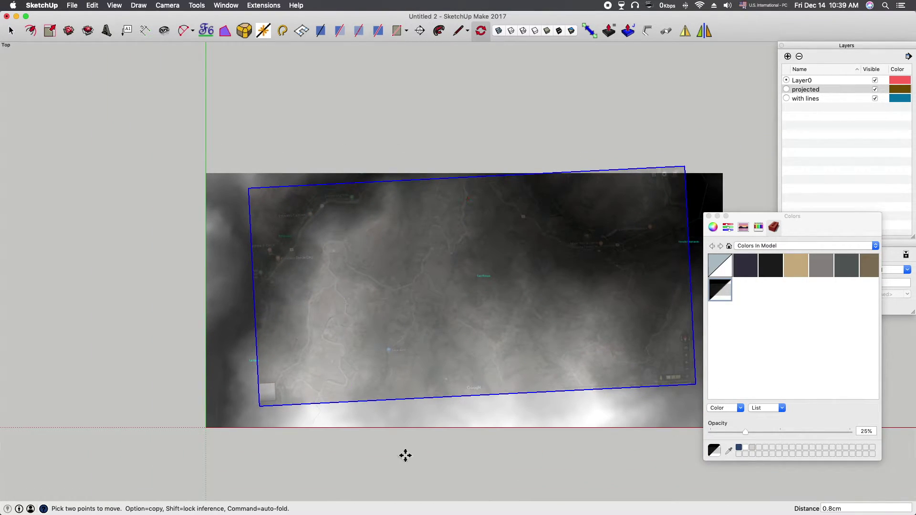
pyautogui.scroll(2, 376, 357)
pyautogui.scroll(-3, 430, 319)
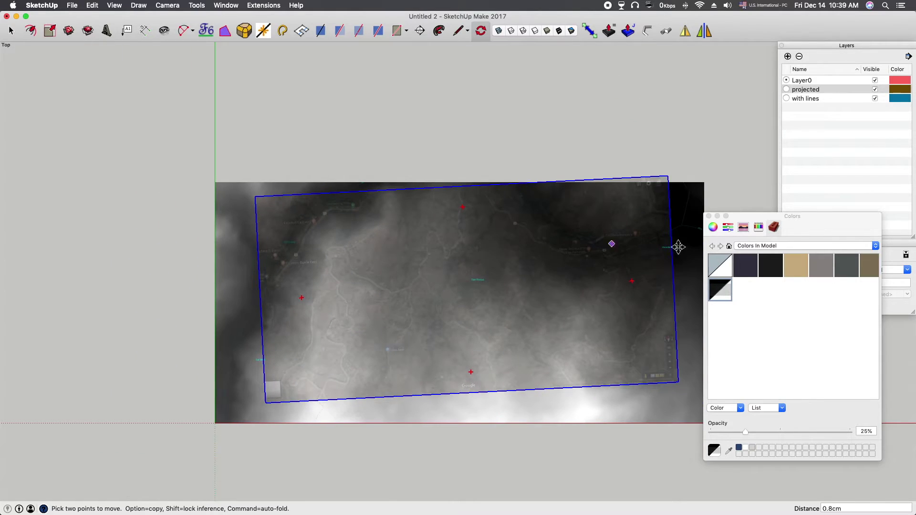
pyautogui.scroll(-2, 416, 309)
pyautogui.scroll(2, 563, 248)
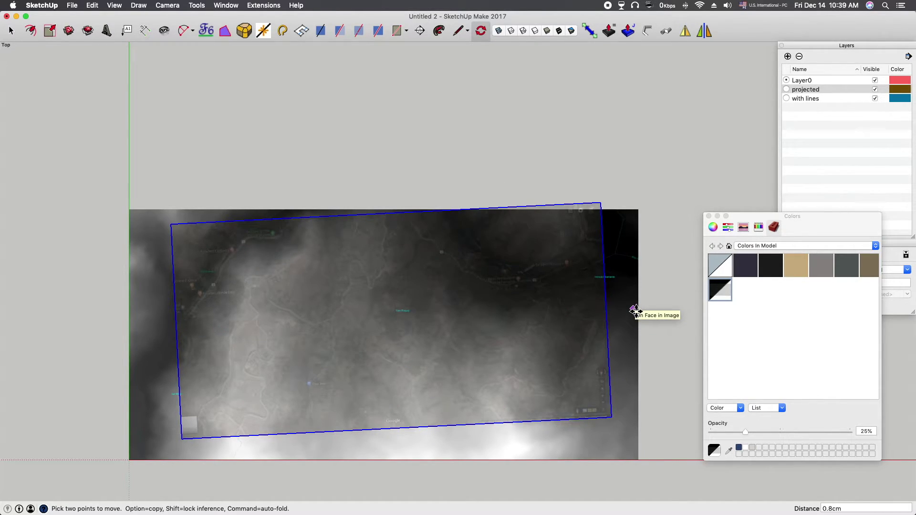
# Step: Switch the camera to perspective and move the satellite group 300 cm straight up above the heightmap
pyautogui.click(167, 6)
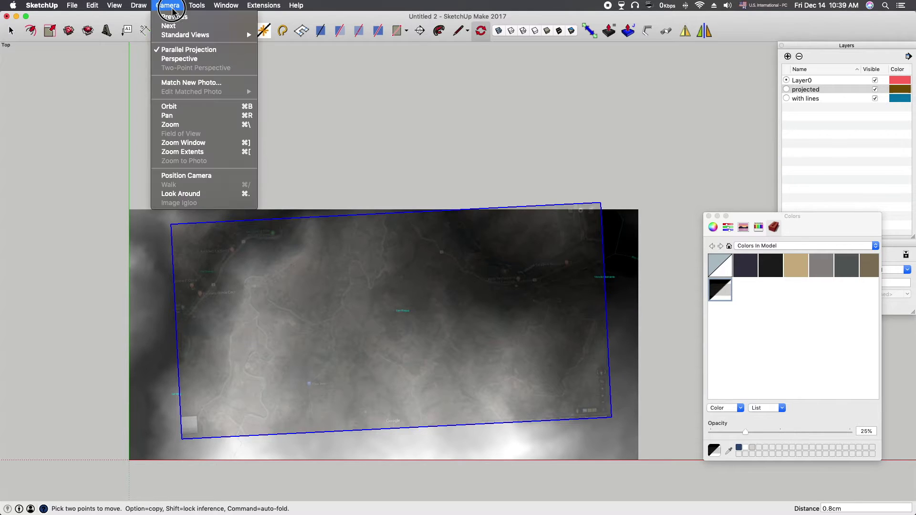
pyautogui.click(175, 58)
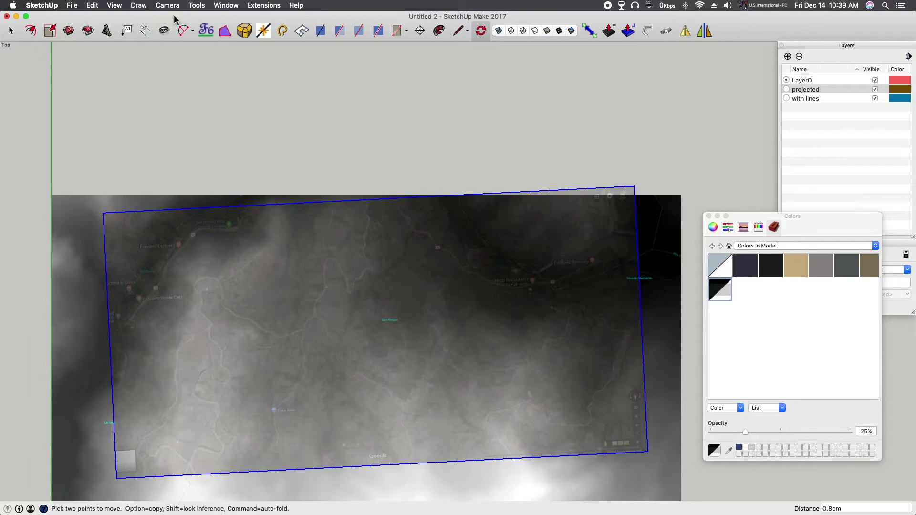
pyautogui.moveTo(269, 262); pyautogui.dragTo(546, 272, button='middle')
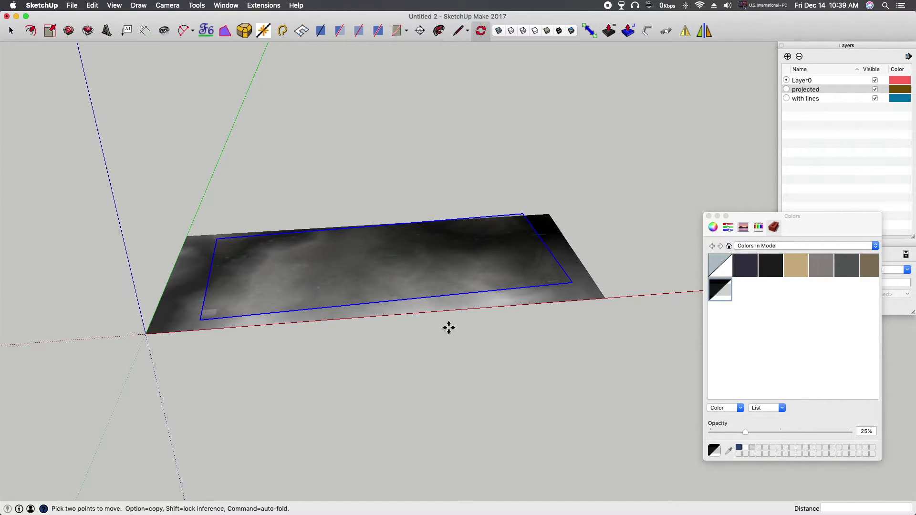
pyautogui.click(575, 285)
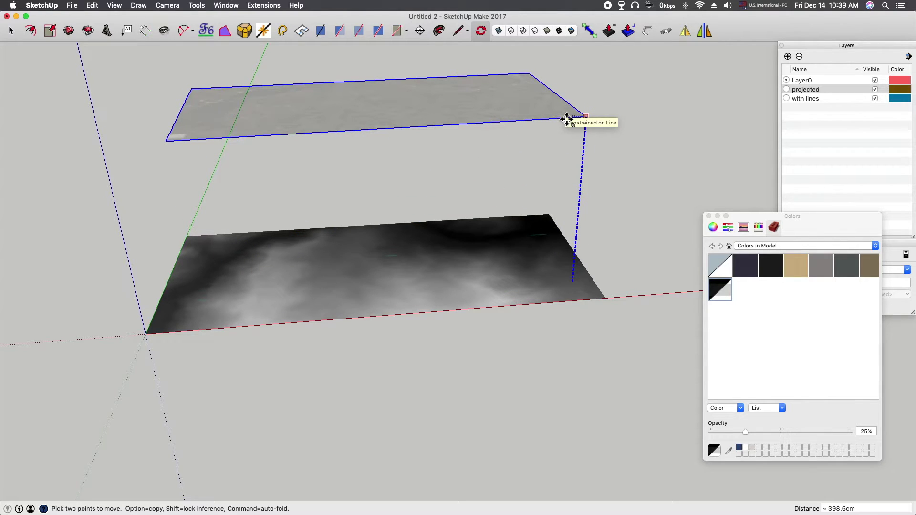
pyautogui.write('300')
pyautogui.press('Return')
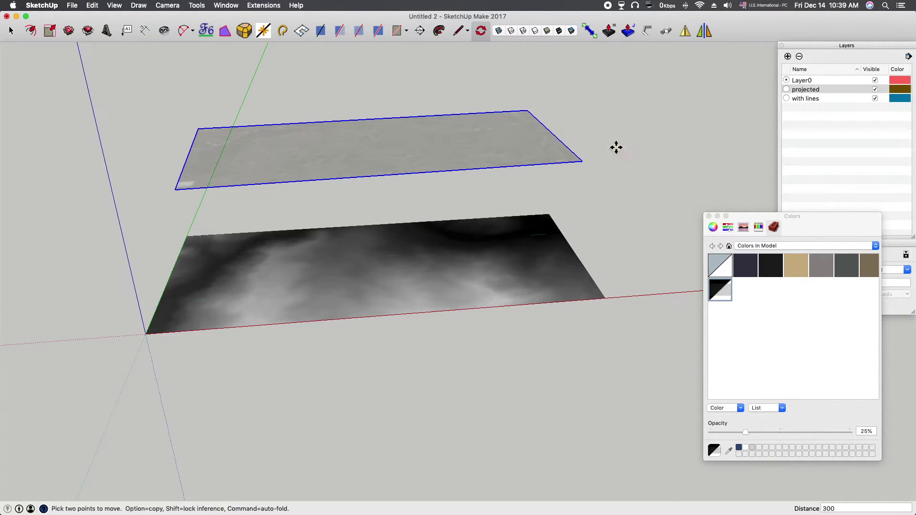
# Step: Set the opacity of the satellite image material to 100%
pyautogui.doubleClick(719, 294)
pyautogui.click(866, 359)
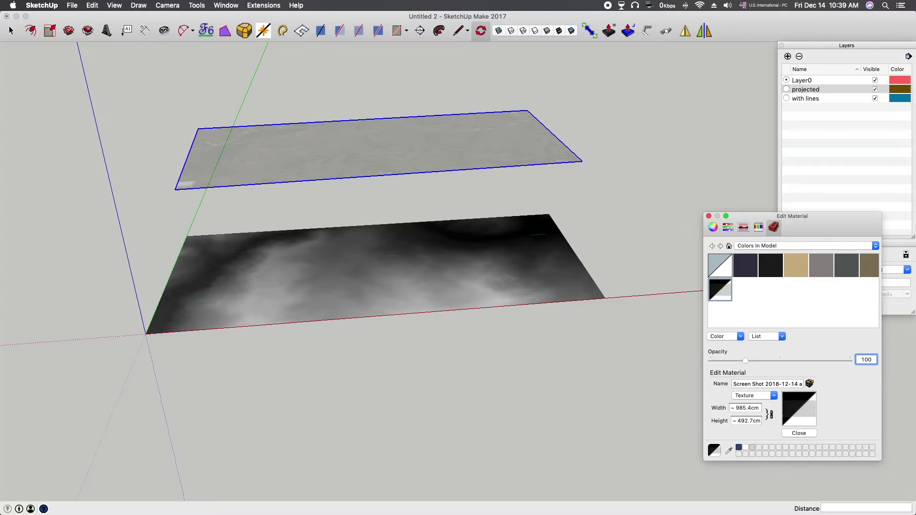
pyautogui.press('Return')
pyautogui.moveTo(621, 190)
pyautogui.mouseDown(button='middle')
pyautogui.moveTo(481, 303)
pyautogui.moveTo(566, 271)
pyautogui.moveTo(596, 283)
pyautogui.mouseUp(button='middle')
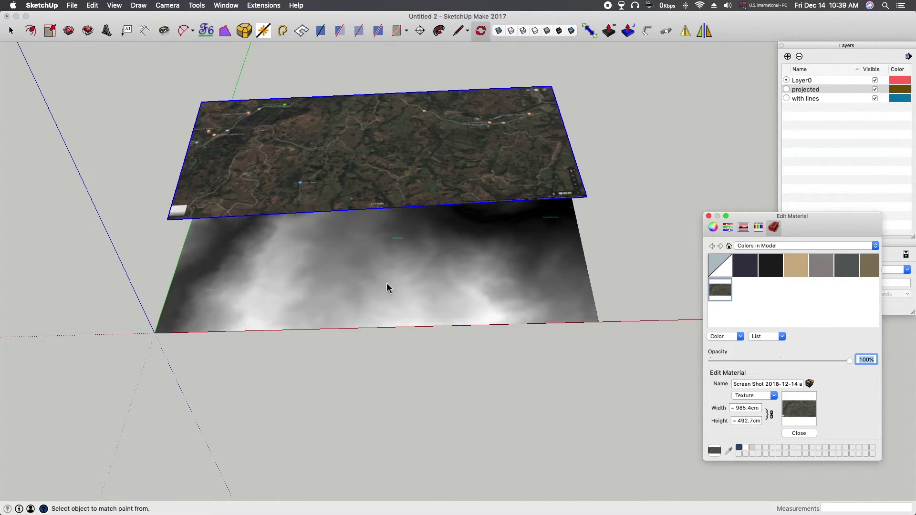
# Step: Select the heightmap image and hide the projected layer holding the satellite group
pyautogui.press('space')
pyautogui.click(364, 287)
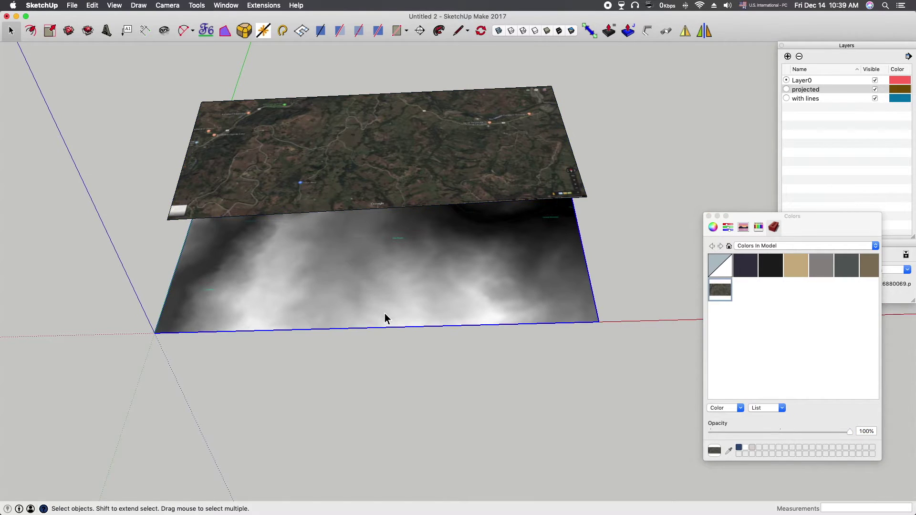
pyautogui.moveTo(386, 317); pyautogui.dragTo(404, 301, button='middle')
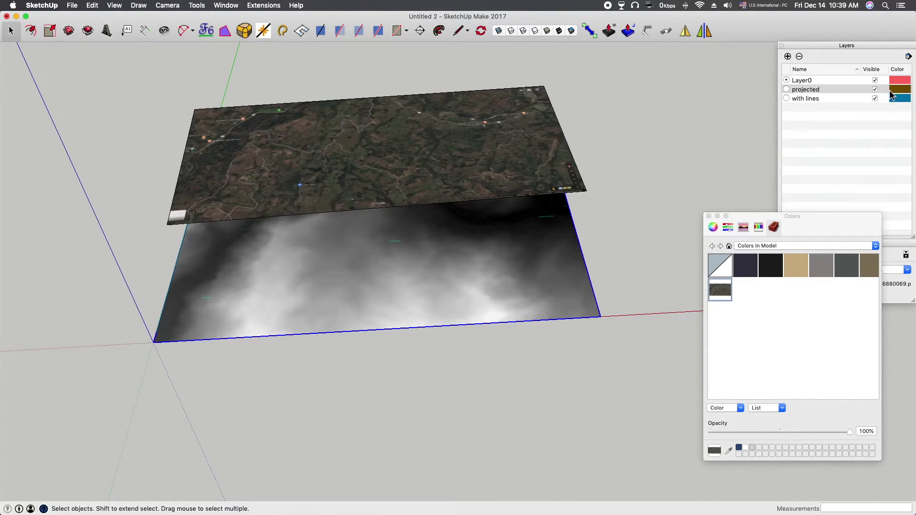
pyautogui.click(875, 90)
pyautogui.moveTo(487, 277); pyautogui.dragTo(446, 275, button='middle')
pyautogui.scroll(2, 430, 266)
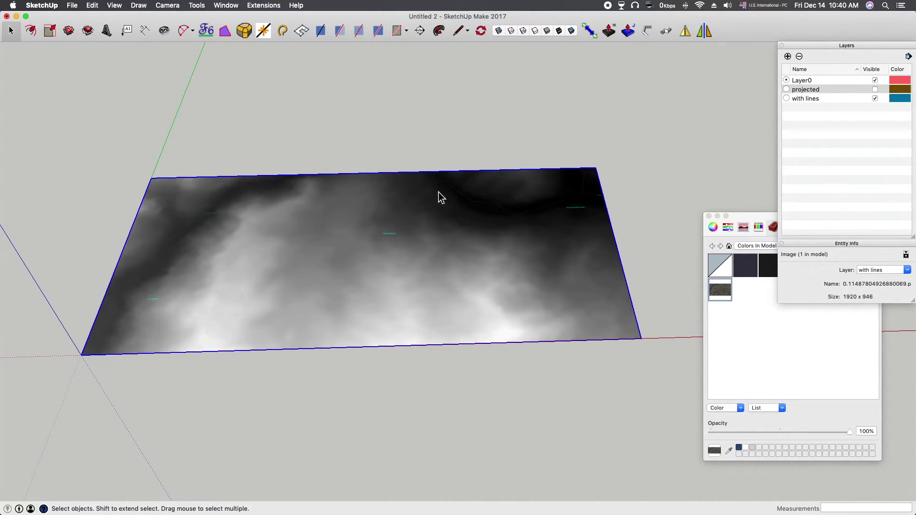
# Step: Import "0.11487804926880069 no lines.png" from Documents as an image, placed from the origin and sized to the existing heightmap's far edge
pyautogui.click(76, 6)
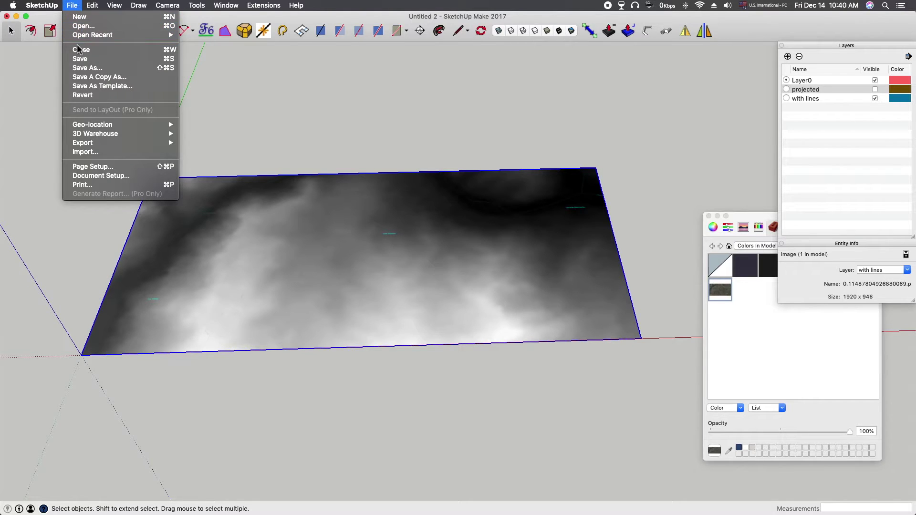
pyautogui.click(83, 152)
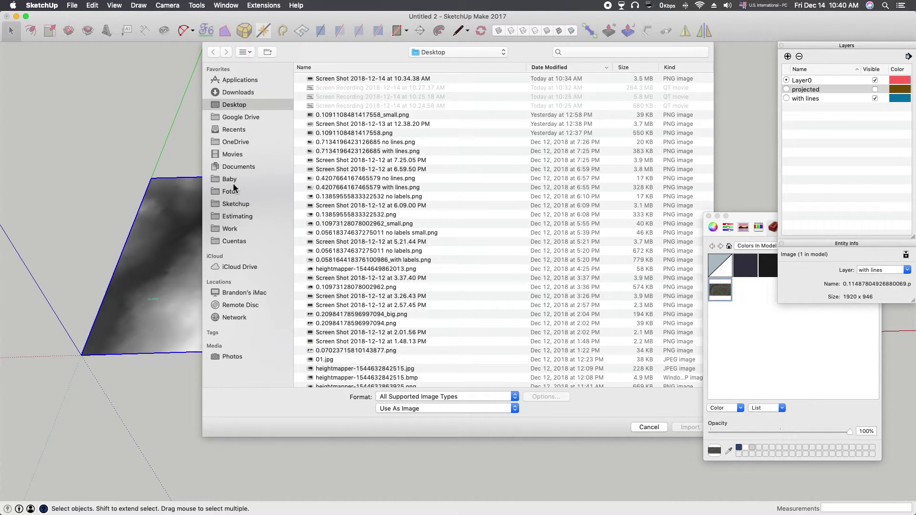
pyautogui.click(230, 170)
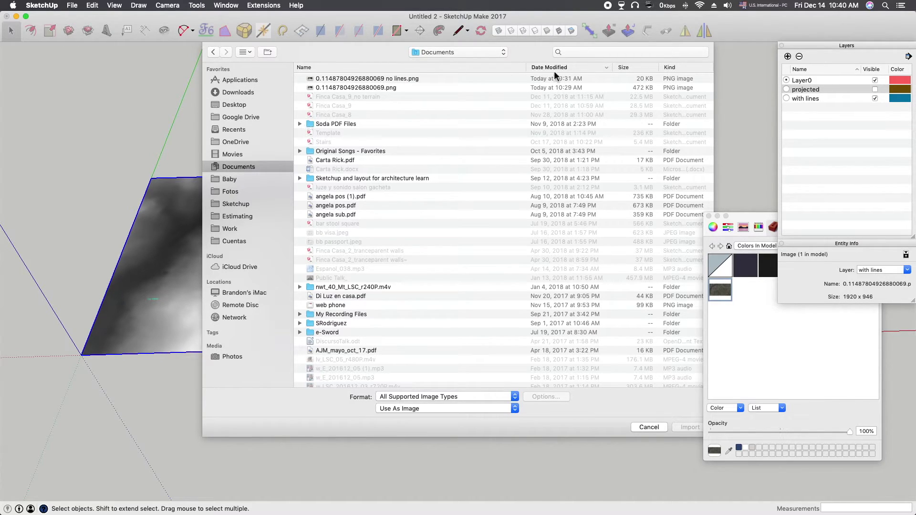
pyautogui.click(359, 79)
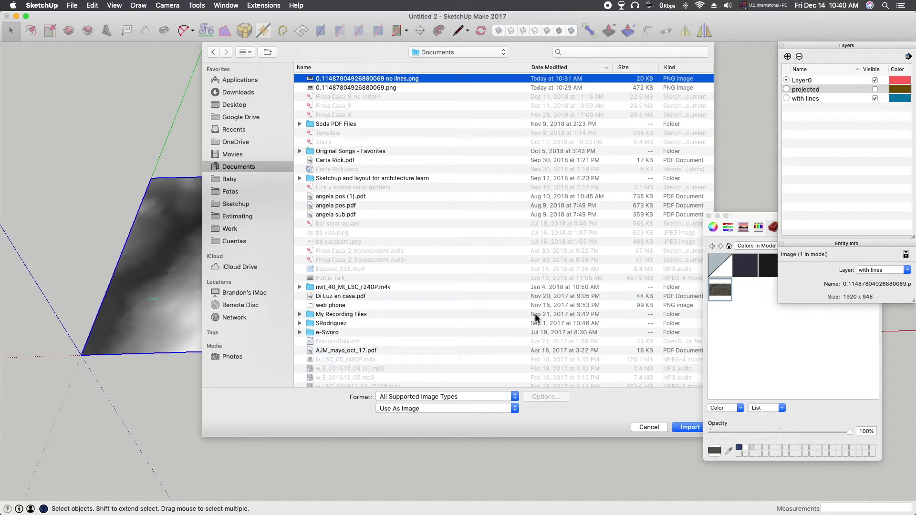
pyautogui.click(681, 431)
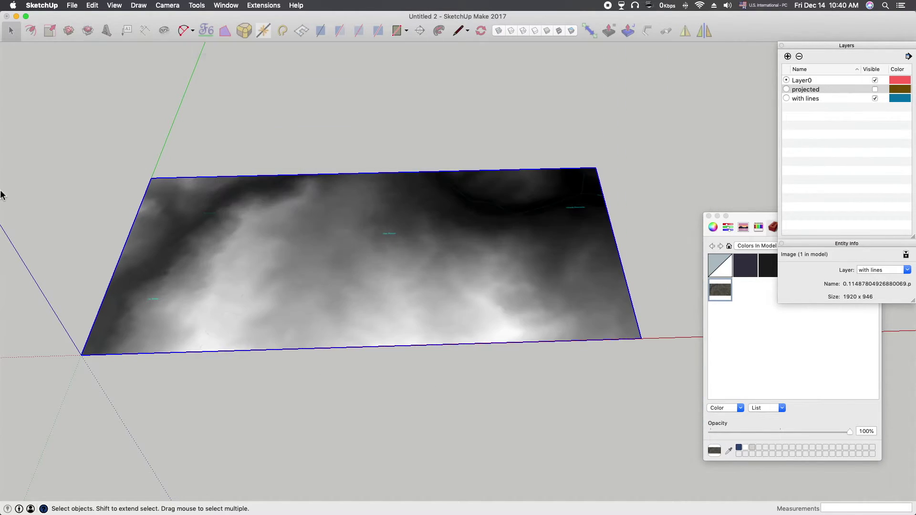
pyautogui.click(81, 355)
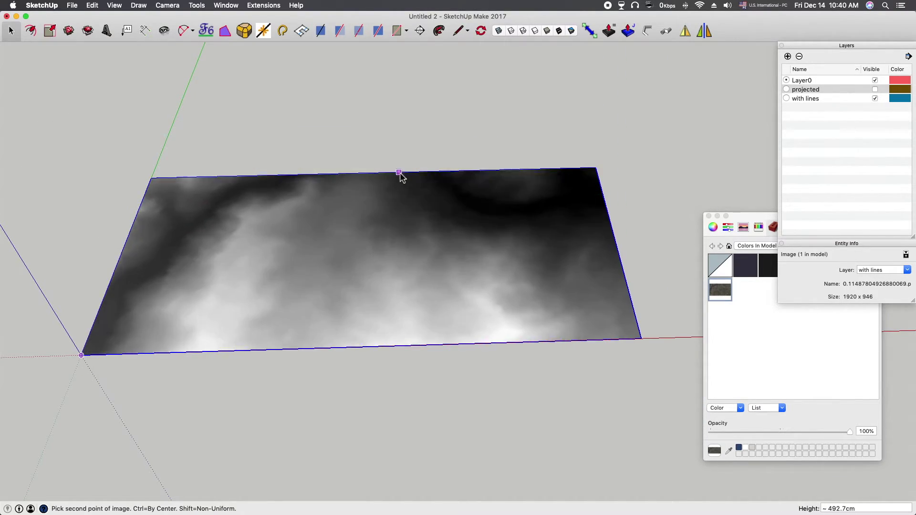
pyautogui.click(404, 177)
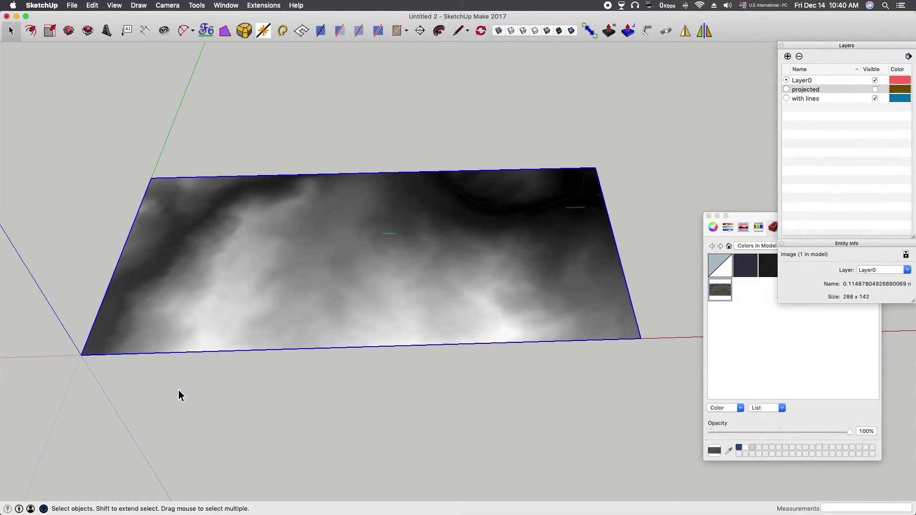
# Step: Measure the imported heightmap image's edge along the red axis
pyautogui.press('t')
pyautogui.click(81, 354)
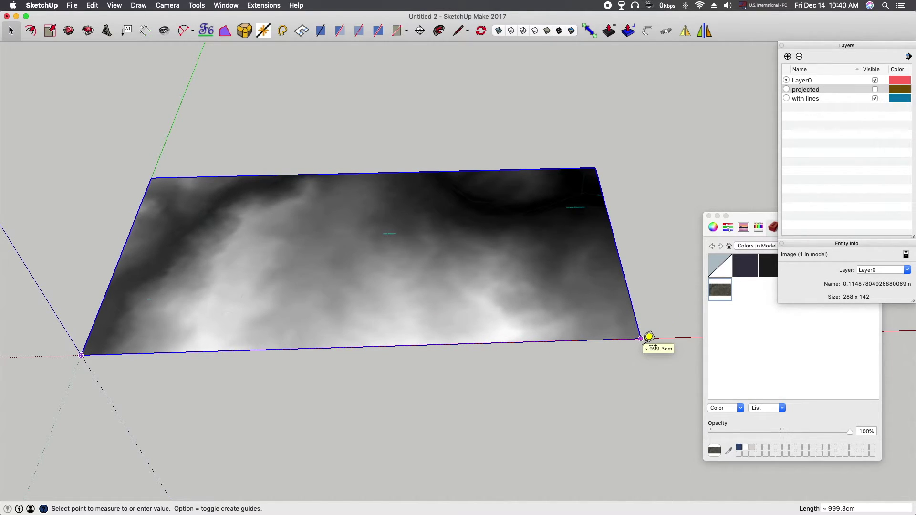
pyautogui.press('space')
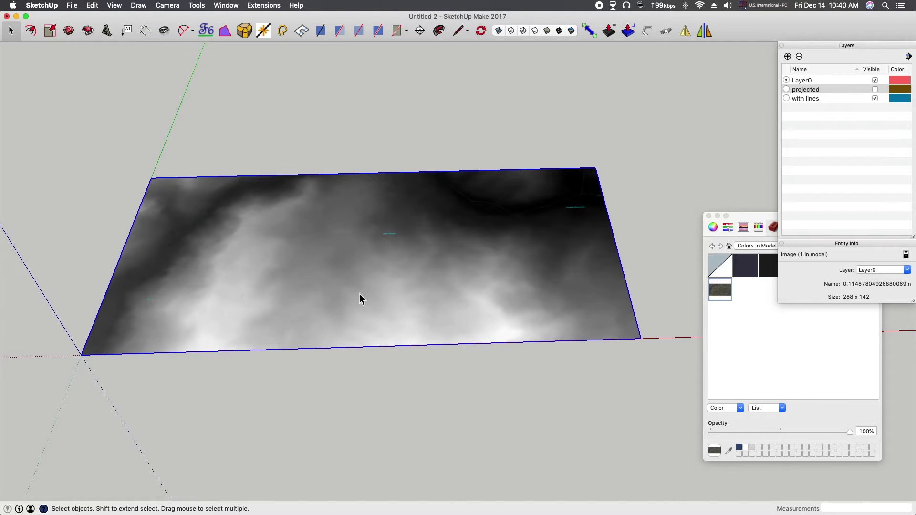
# Step: Hide the "with lines" layer and create a layer named "small"
pyautogui.moveTo(416, 310); pyautogui.dragTo(425, 366, button='middle')
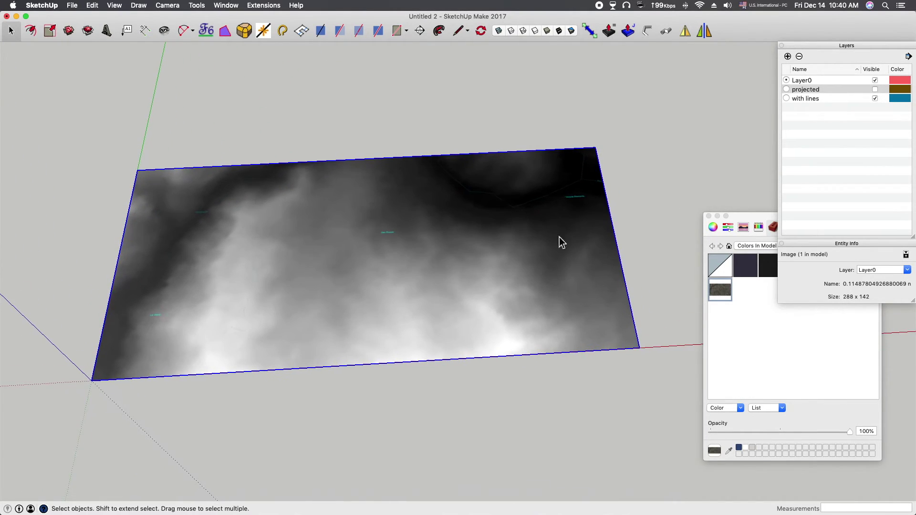
pyautogui.click(875, 98)
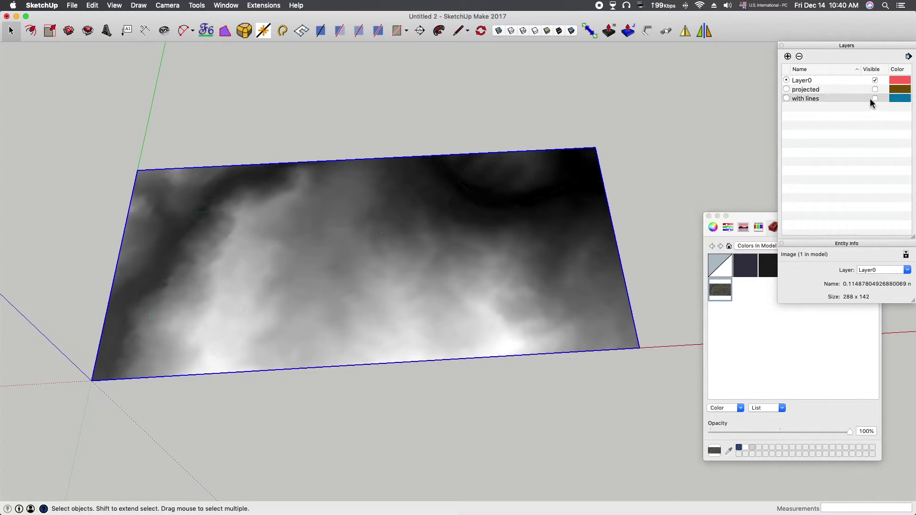
pyautogui.rightClick(365, 247)
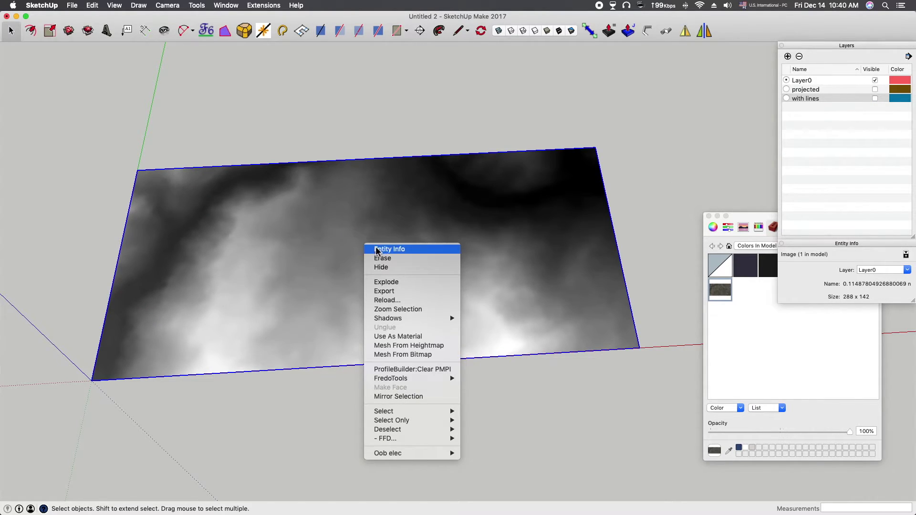
pyautogui.click(376, 249)
pyautogui.click(787, 56)
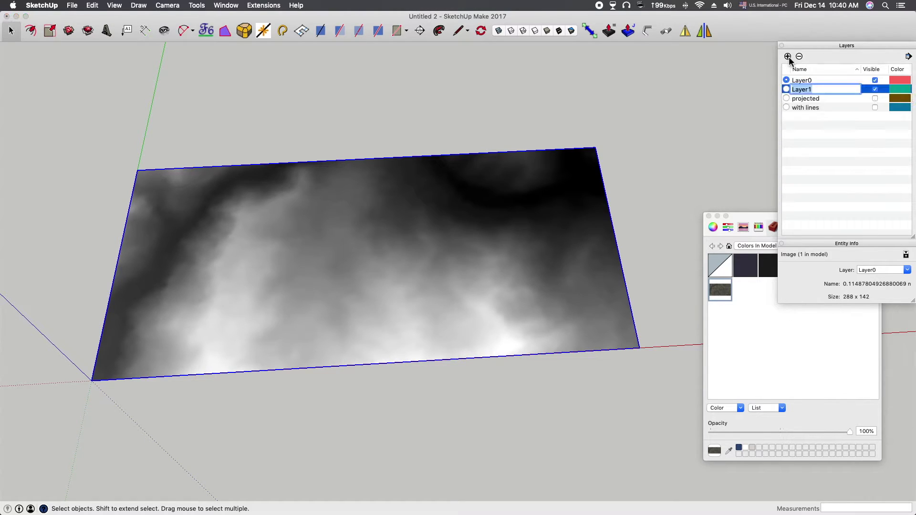
pyautogui.write('small')
pyautogui.press('Return')
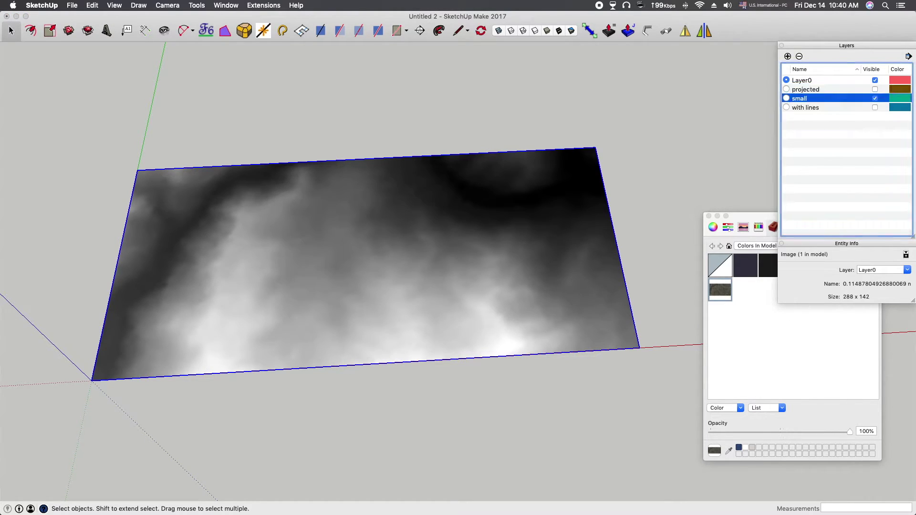
# Step: Assign the imported heightmap image to the "small" layer and toggle that layer's visibility off and on to check it
pyautogui.click(906, 270)
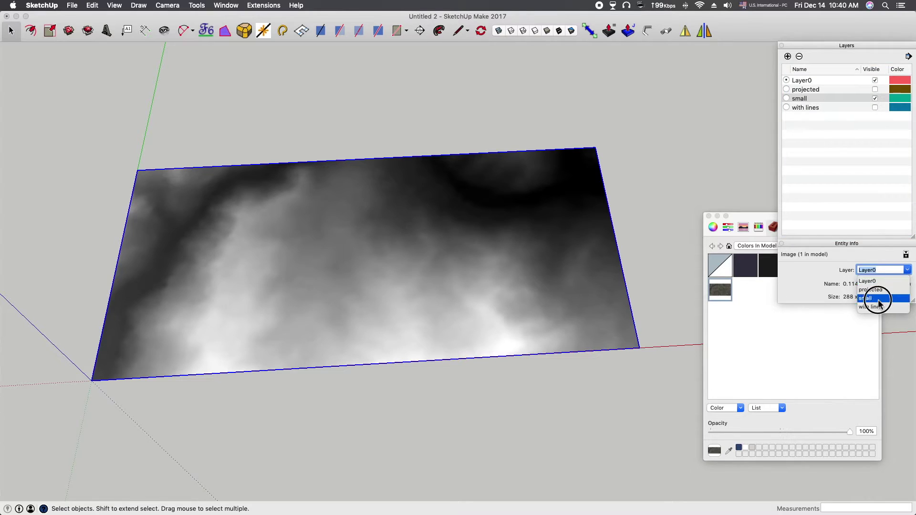
pyautogui.click(880, 299)
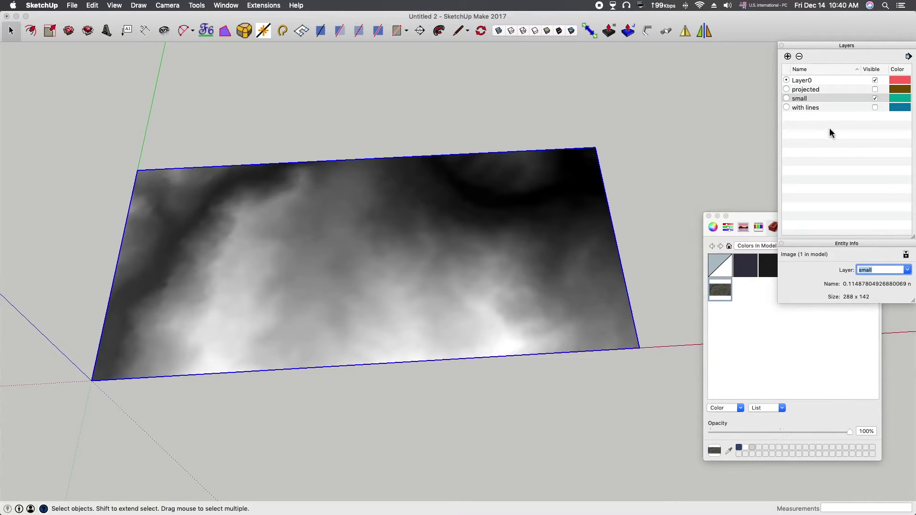
pyautogui.click(875, 98)
pyautogui.click(874, 98)
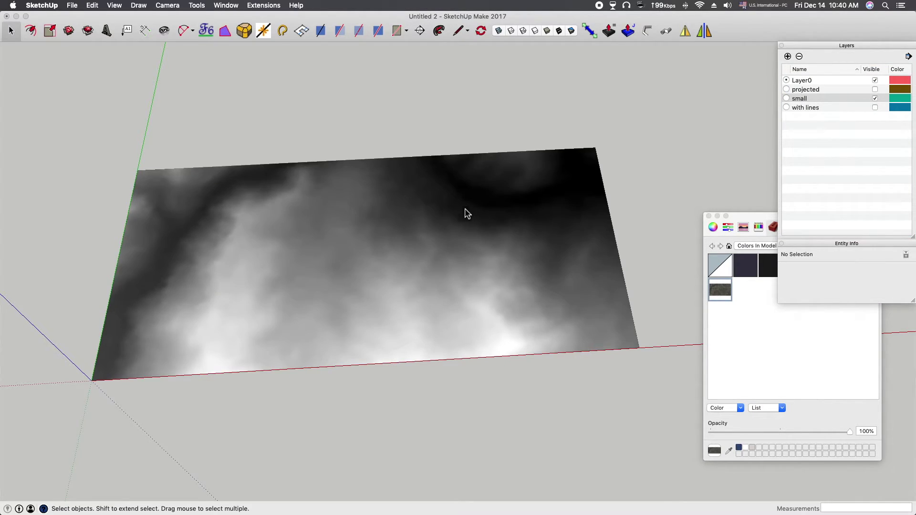
pyautogui.moveTo(566, 394); pyautogui.dragTo(540, 395, button='middle')
pyautogui.moveTo(283, 262); pyautogui.dragTo(343, 262, button='middle')
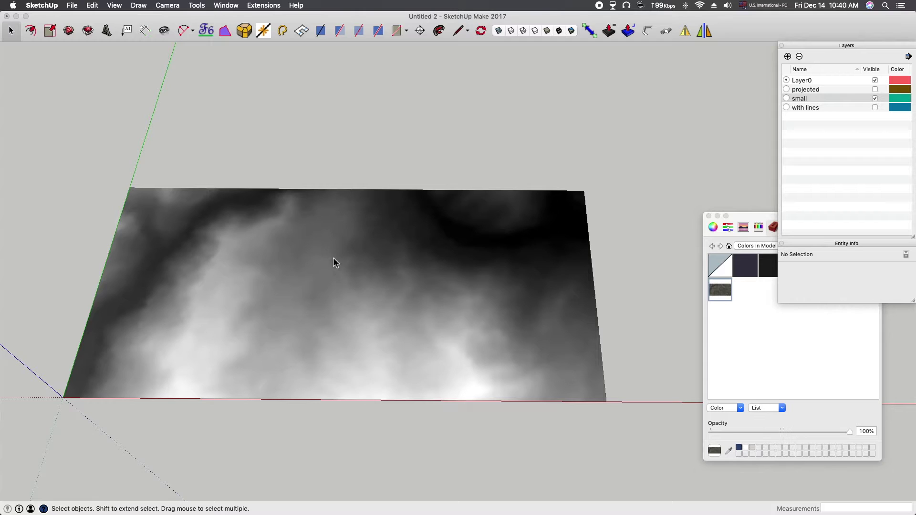
pyautogui.rightClick(333, 257)
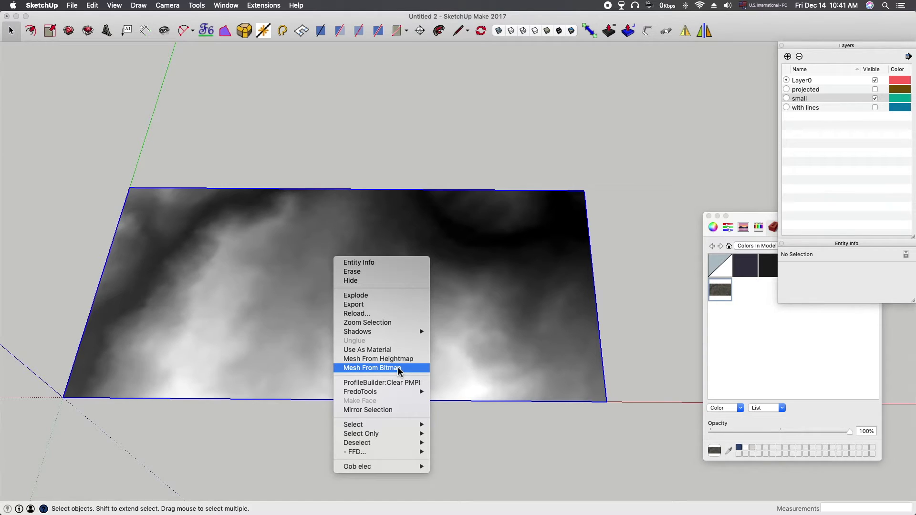
pyautogui.click(409, 360)
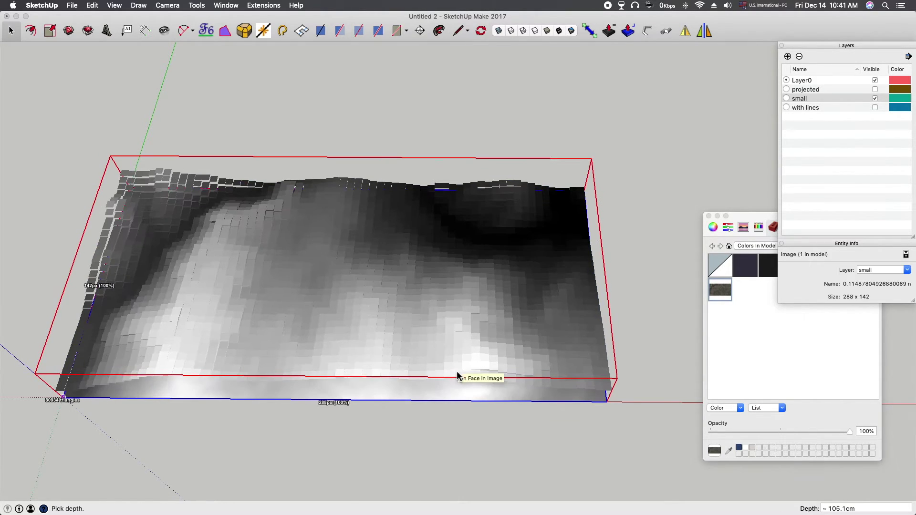
pyautogui.moveTo(457, 375); pyautogui.dragTo(448, 302, button='middle')
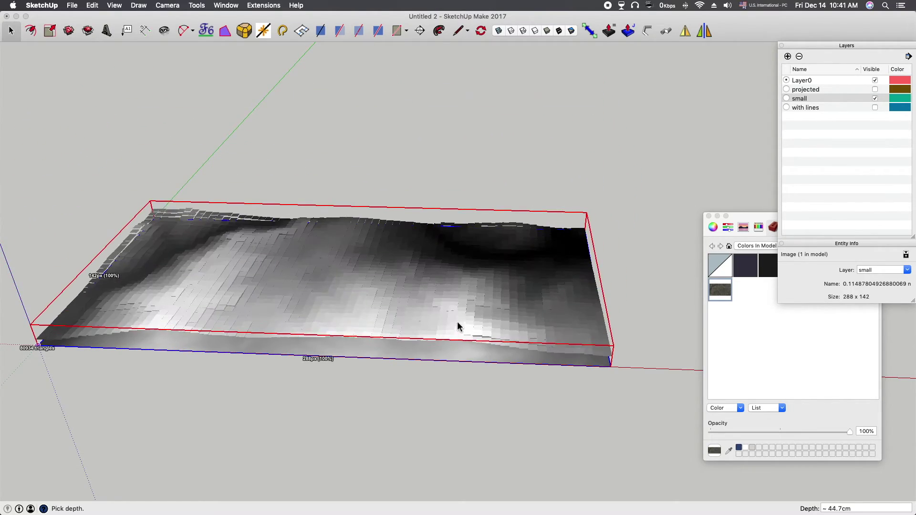
pyautogui.click(431, 285)
# Step: Look up the z:x scale factor on the Tangram Heightmapper page in Chrome and return to SketchUp
pyautogui.press('super+Tab')
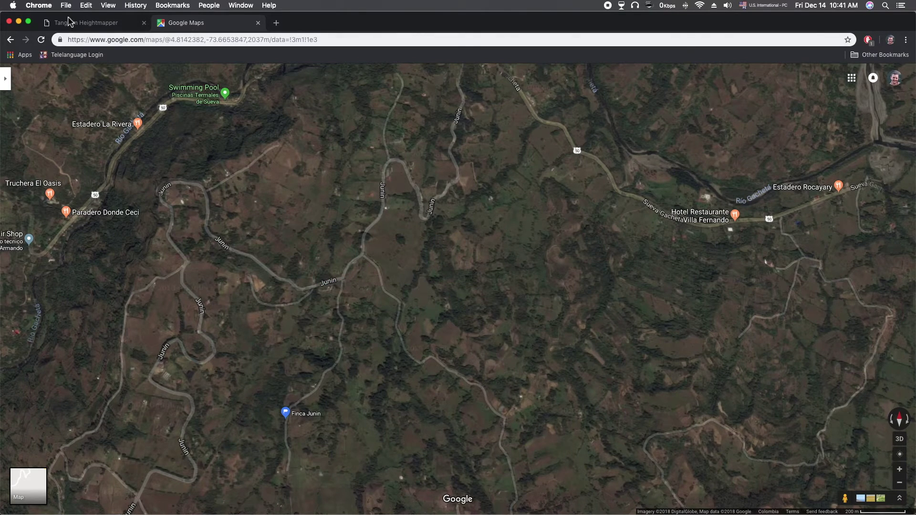
pyautogui.click(71, 24)
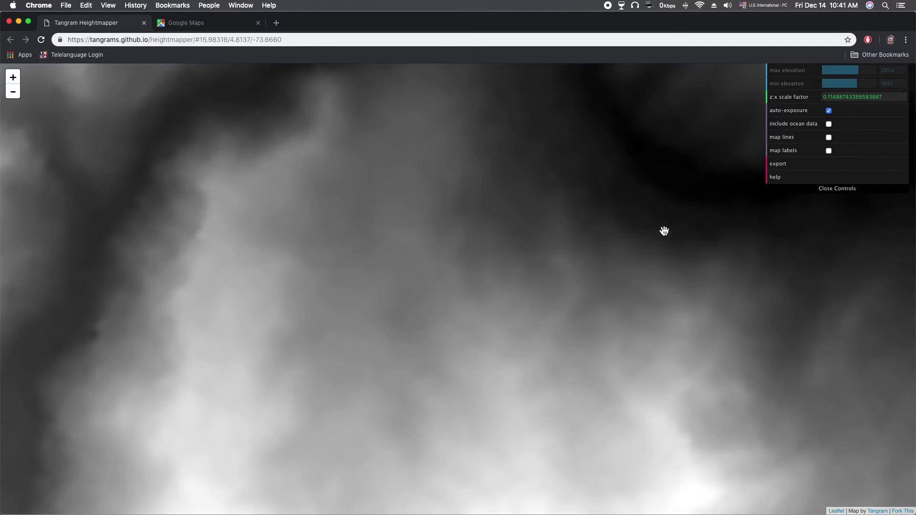
pyautogui.press('super+Tab')
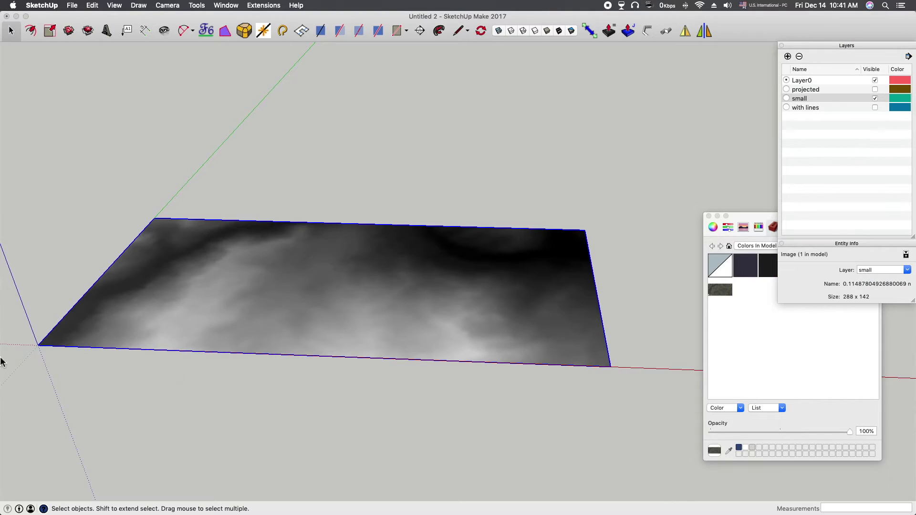
# Step: Measure the heightmap image's edge along the red axis and recheck the z:x scale factor on the Tangram Heightmapper page in Chrome
pyautogui.press('t')
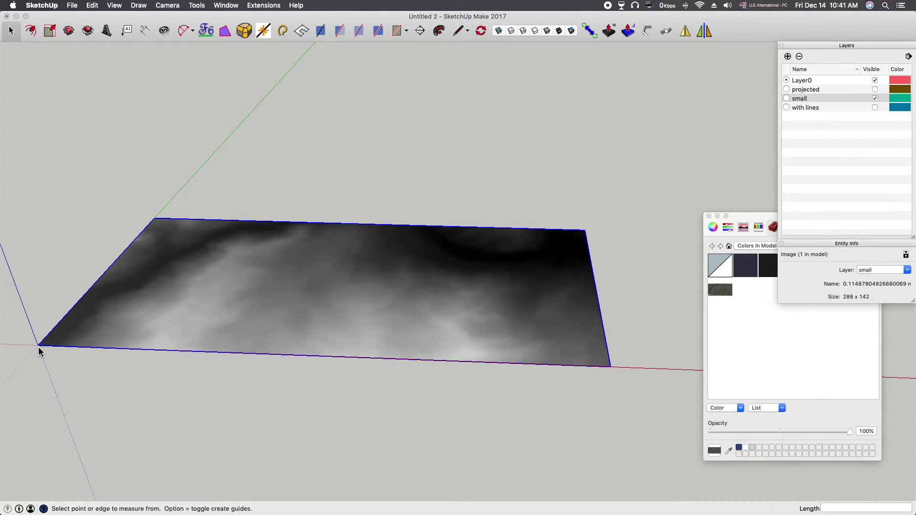
pyautogui.click(37, 345)
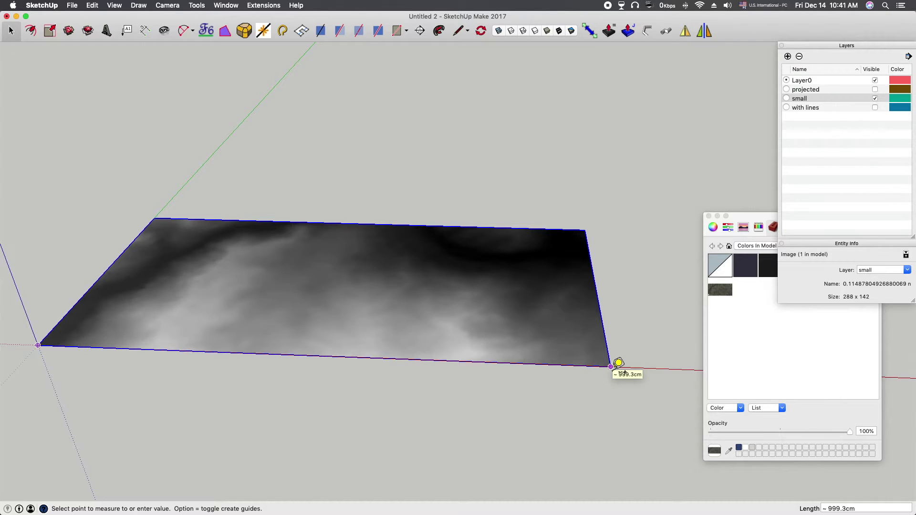
pyautogui.press('super+Tab')
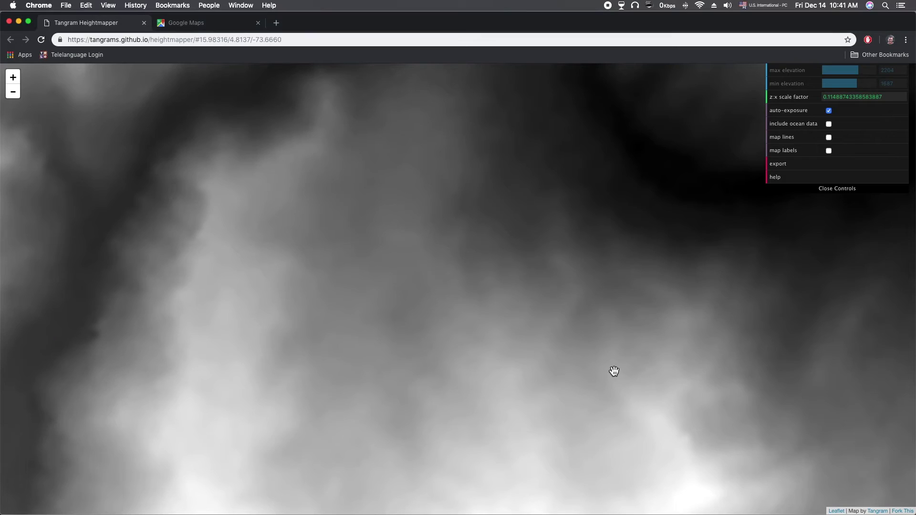
pyautogui.click(845, 101)
pyautogui.press('super+Tab')
pyautogui.press('space')
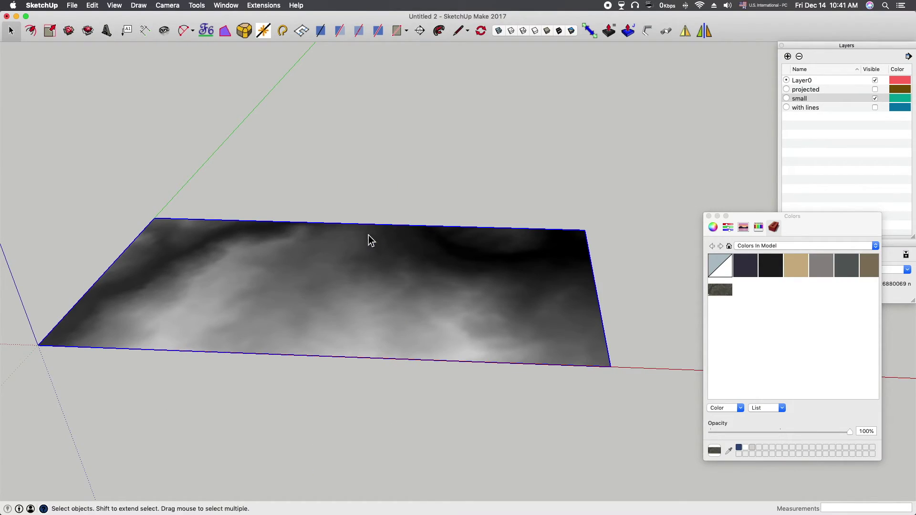
# Step: Launch Calculator and open a Finder window
pyautogui.hotkey('ctrl', 'space')
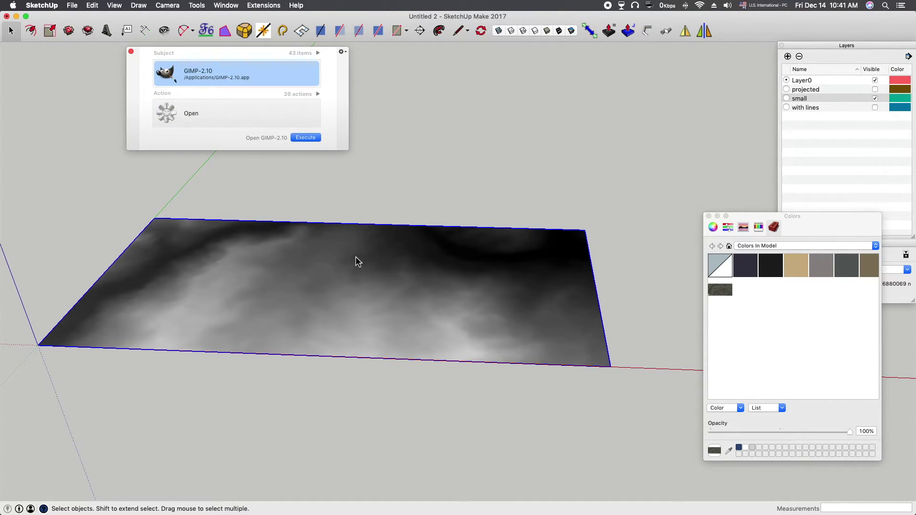
pyautogui.press('Return')
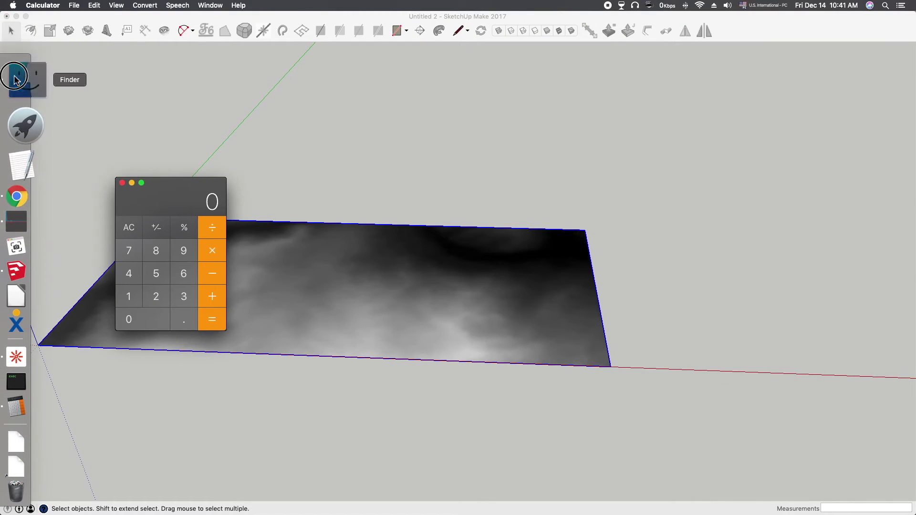
pyautogui.click(16, 79)
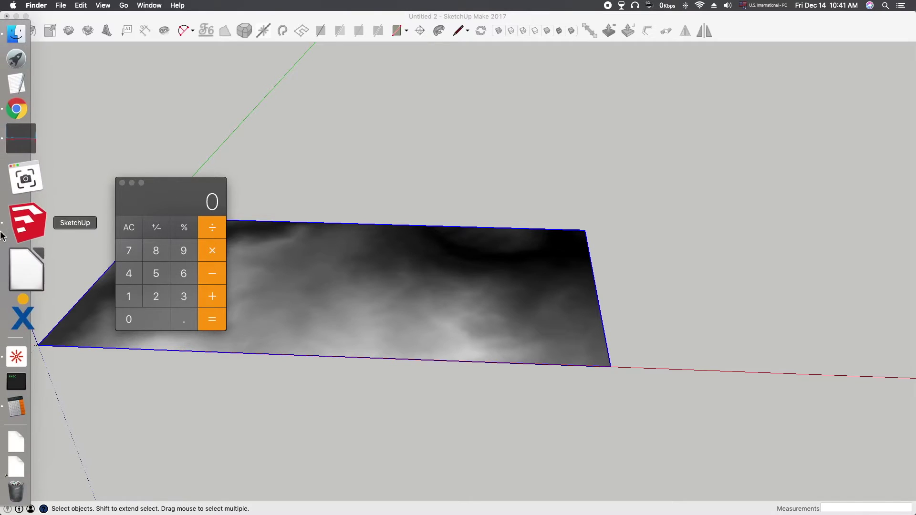
pyautogui.click(24, 76)
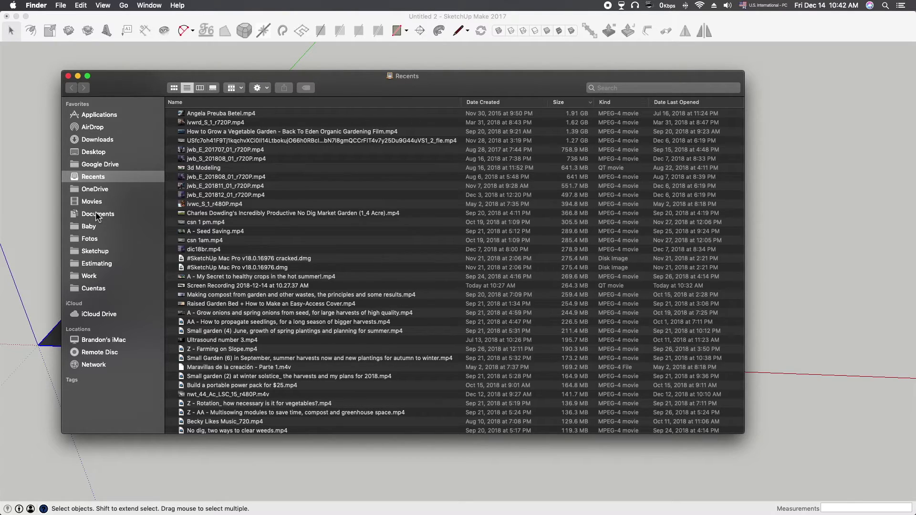
# Step: Copy the scale factor from the name of 0.11487804926880069.png in the Documents folder and close the Finder window
pyautogui.click(97, 215)
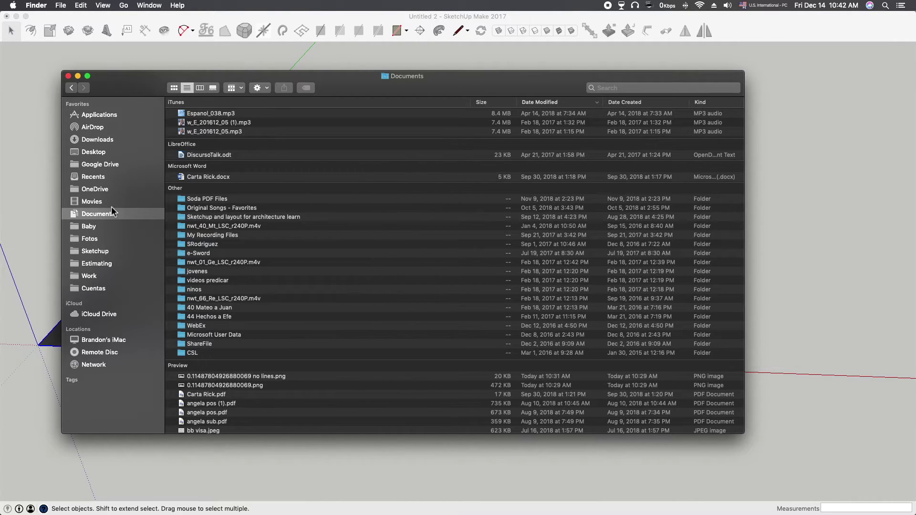
pyautogui.click(555, 106)
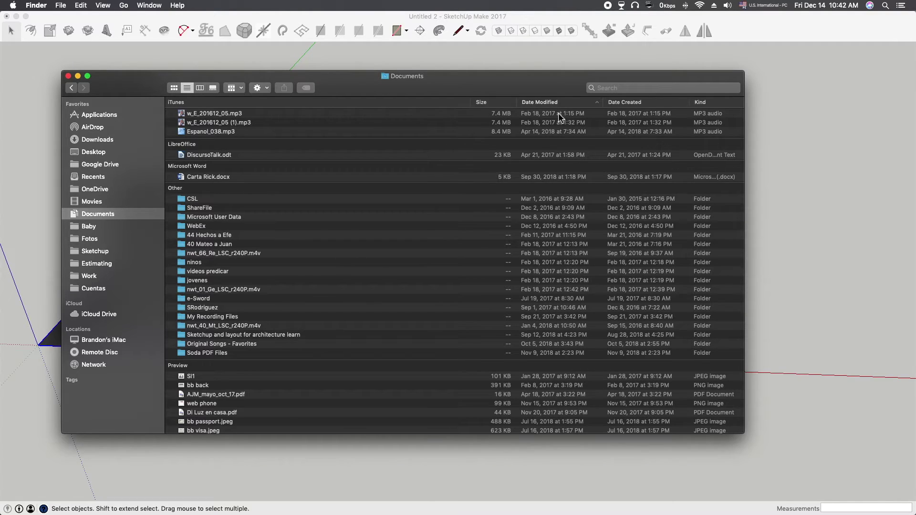
pyautogui.scroll(2, 401, 184)
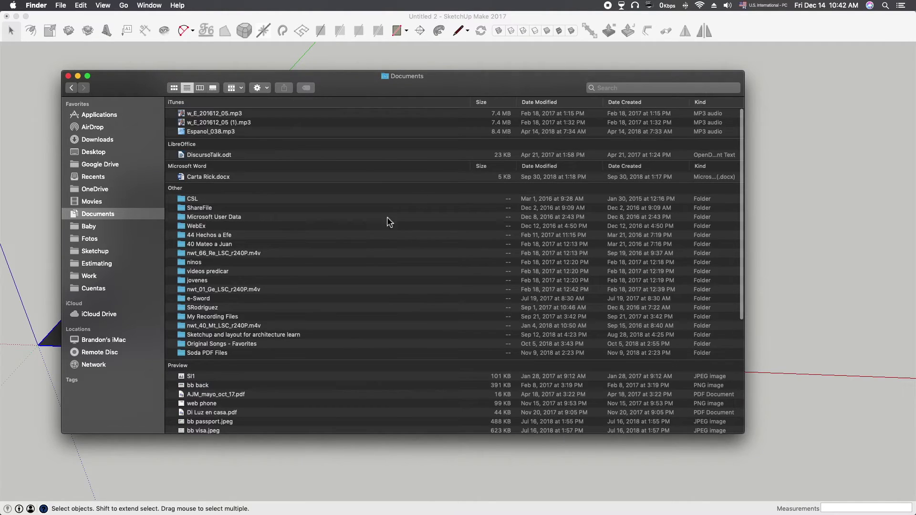
pyautogui.click(548, 103)
pyautogui.click(549, 103)
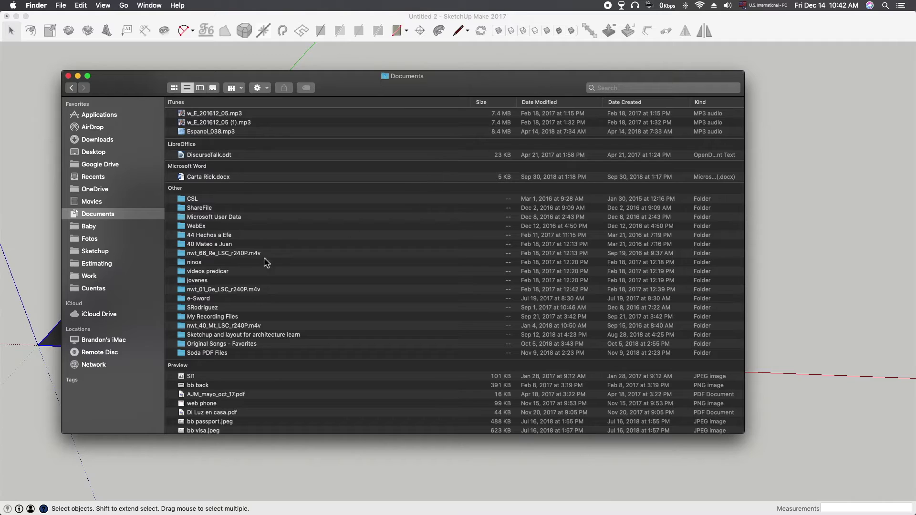
pyautogui.scroll(-5, 302, 286)
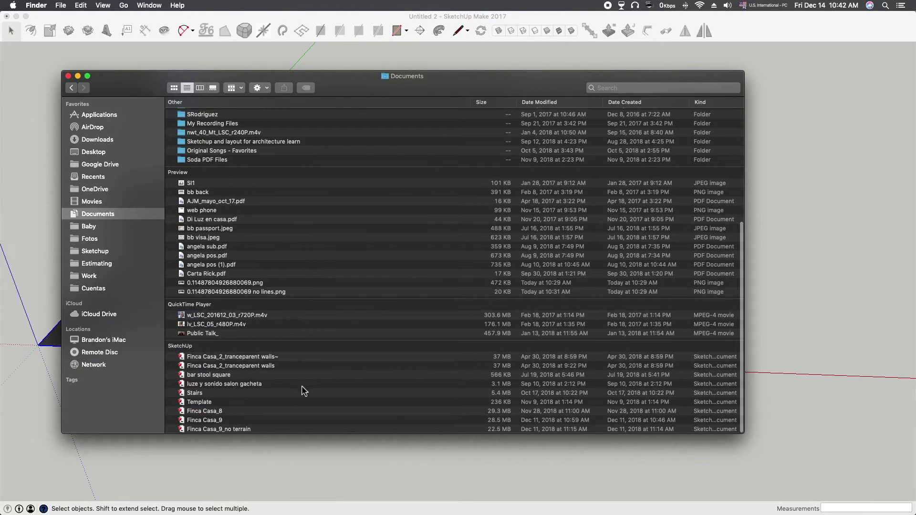
pyautogui.click(250, 283)
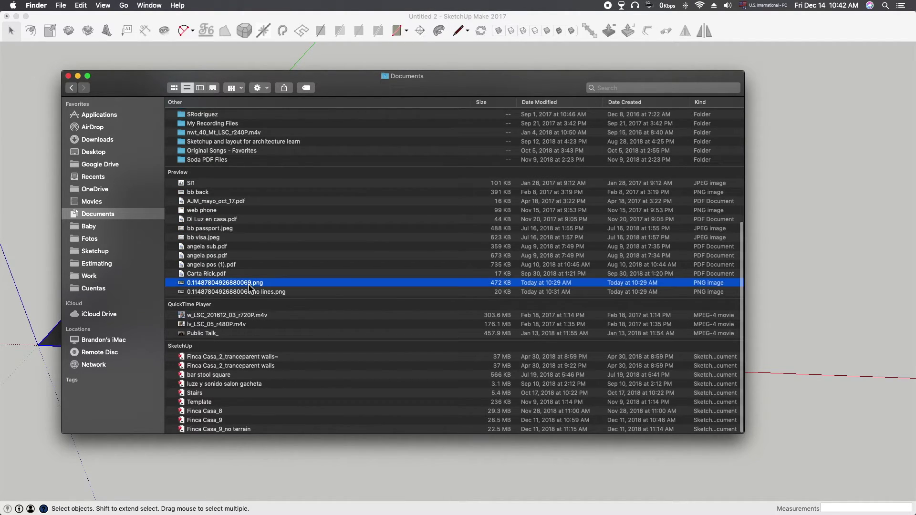
pyautogui.press('Return')
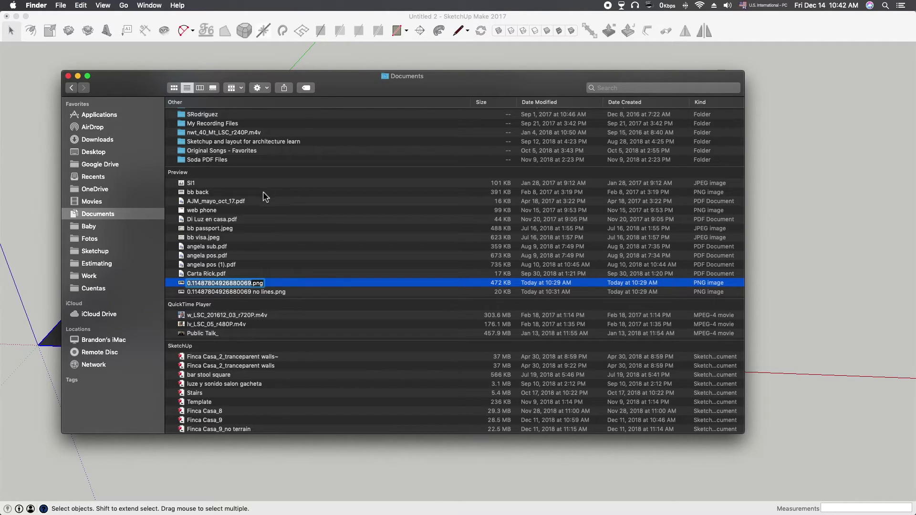
pyautogui.press('Return')
pyautogui.press('super+w')
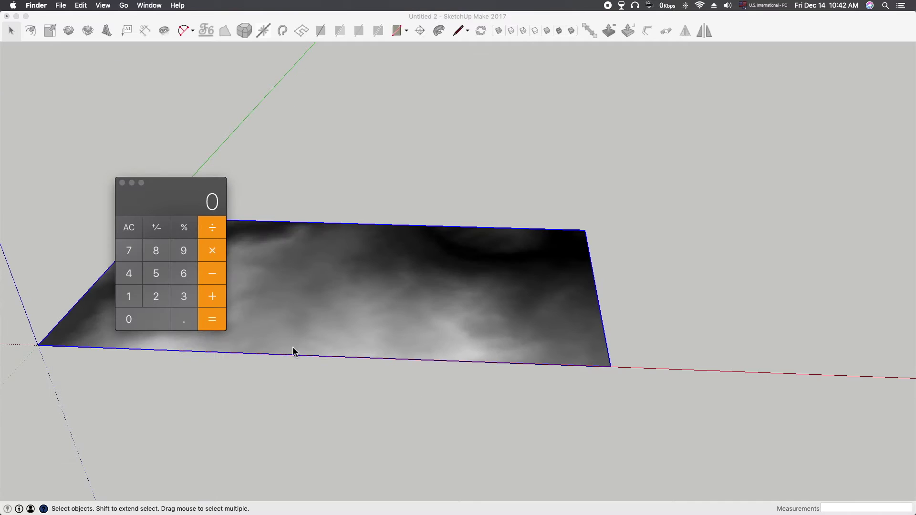
# Step: Multiply the scale factor 0.11487804926880069 by 1000 in Calculator and return to SketchUp
pyautogui.click(179, 205)
pyautogui.write('0.114878049268801')
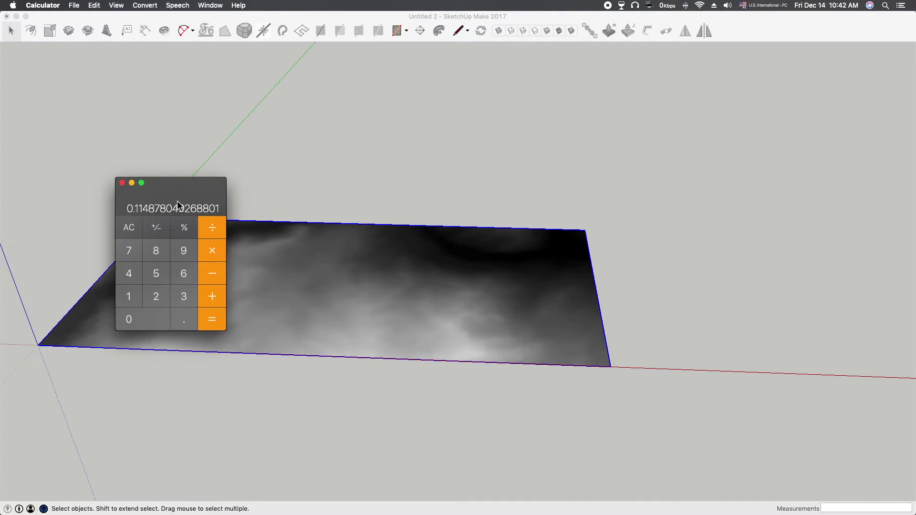
pyautogui.click(129, 298)
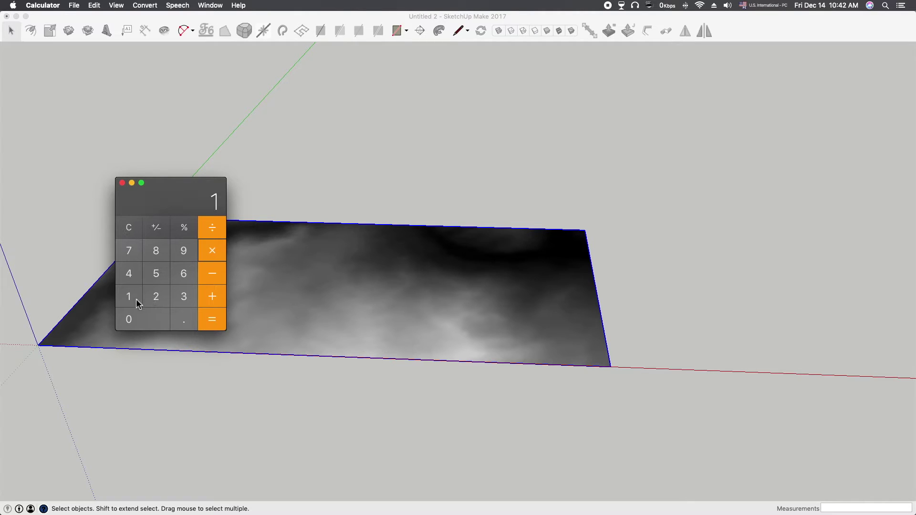
pyautogui.click(129, 318)
pyautogui.click(133, 318)
pyautogui.click(134, 318)
pyautogui.click(210, 315)
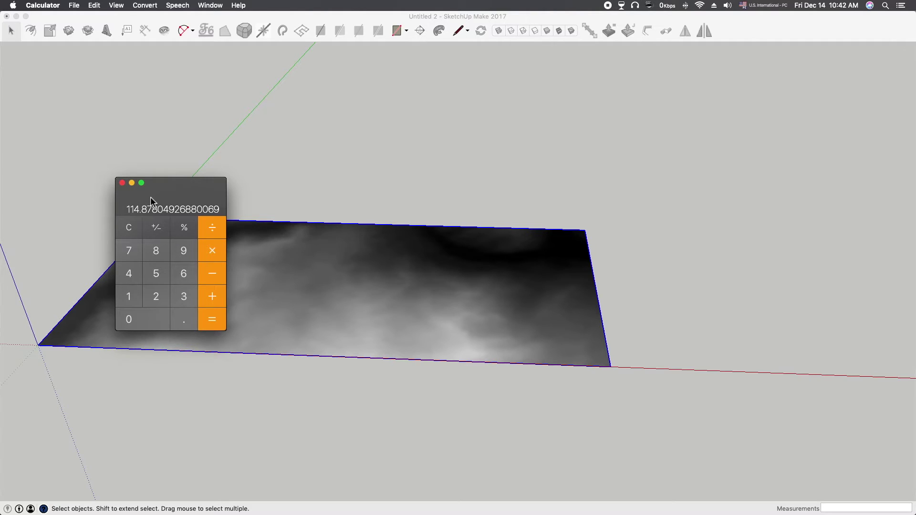
pyautogui.click(360, 19)
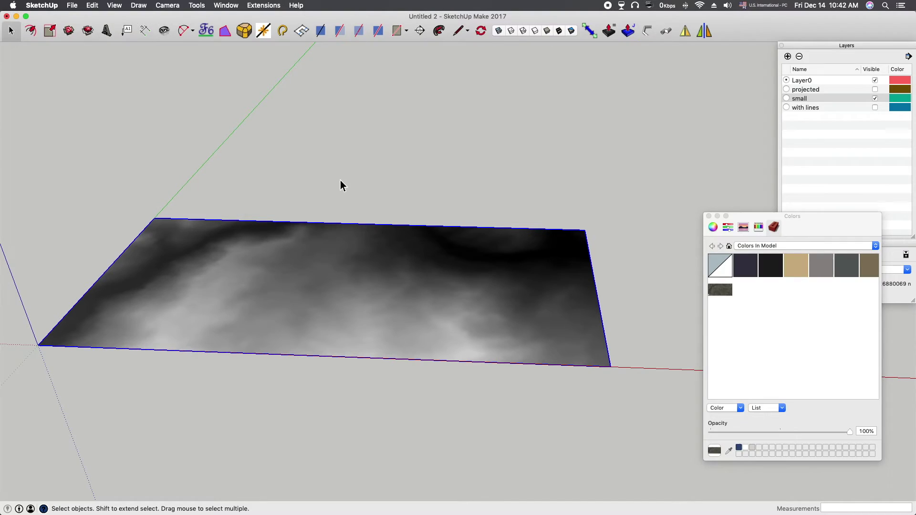
# Step: Generate a mesh from the heightmap image with a depth of 114.878 cm, dismissing the error report from the 114.8 attempt
pyautogui.rightClick(319, 279)
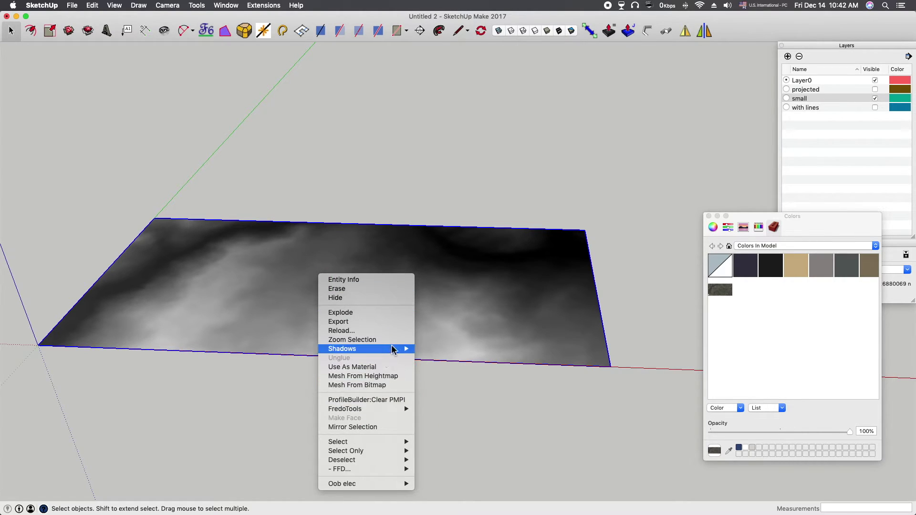
pyautogui.click(388, 377)
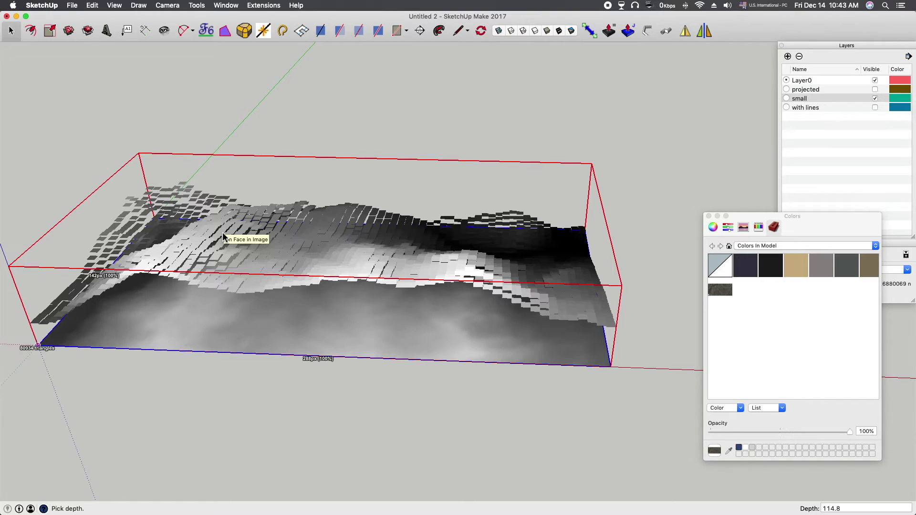
pyautogui.press('Return')
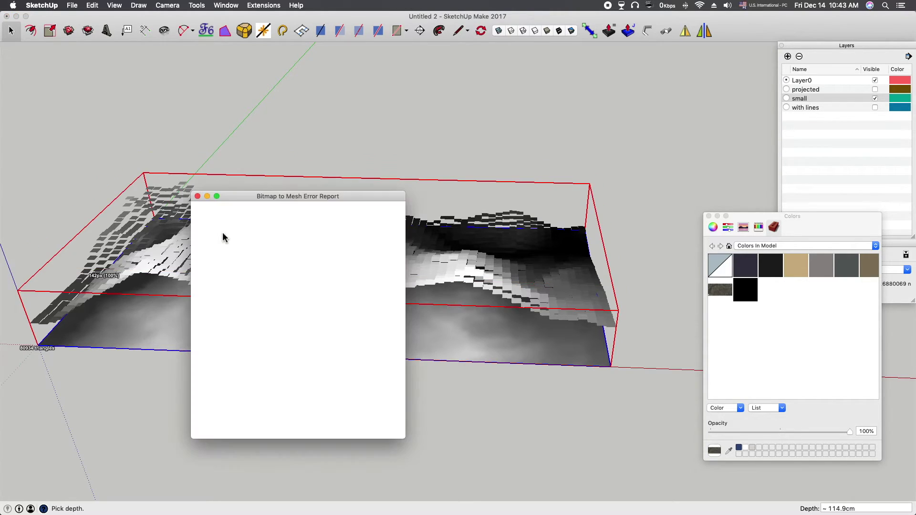
pyautogui.click(198, 196)
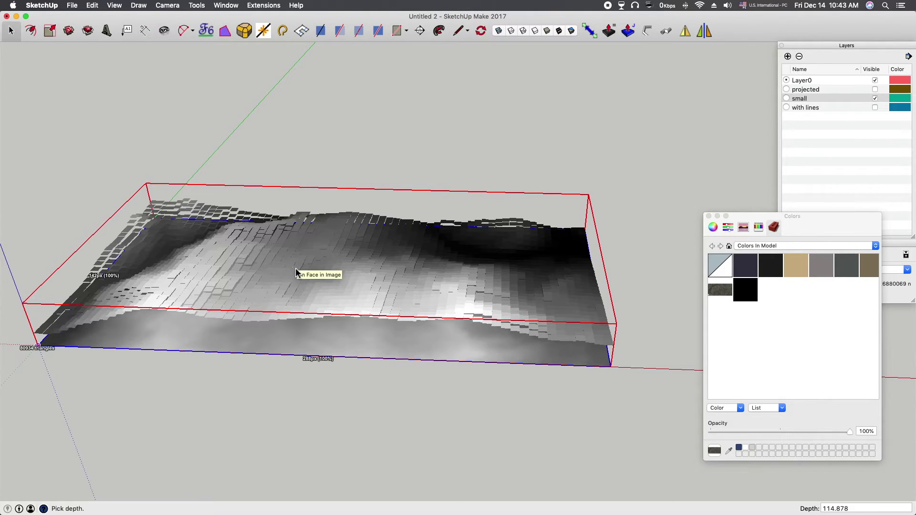
pyautogui.press('Return')
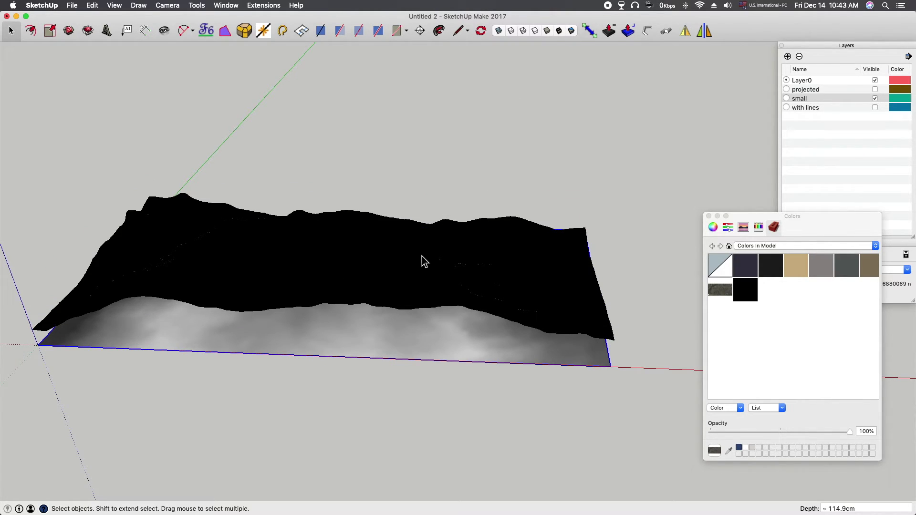
# Step: Show the "projected" layer, open the satellite image group for editing and check the texture options of its face
pyautogui.moveTo(452, 248); pyautogui.dragTo(410, 257, button='middle')
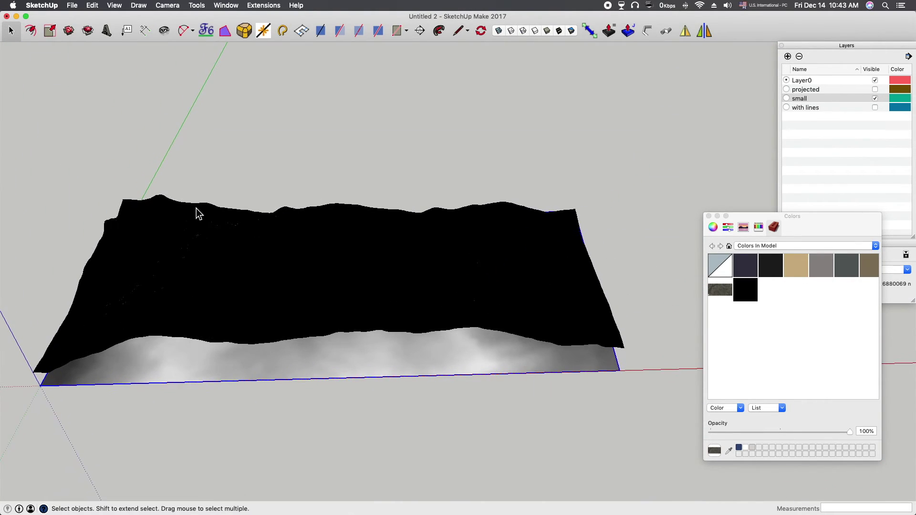
pyautogui.moveTo(199, 211); pyautogui.dragTo(267, 210, button='middle')
pyautogui.moveTo(392, 260); pyautogui.dragTo(323, 229, button='middle')
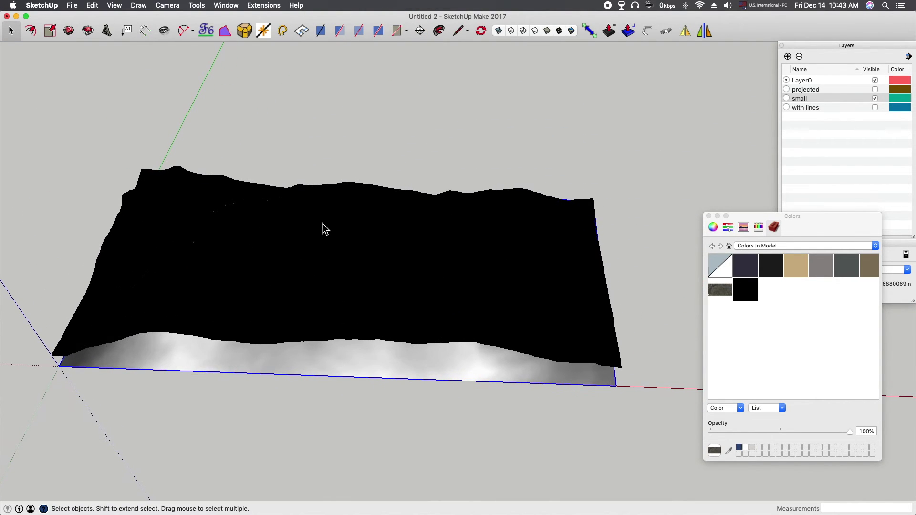
pyautogui.moveTo(442, 246); pyautogui.dragTo(521, 212, button='middle')
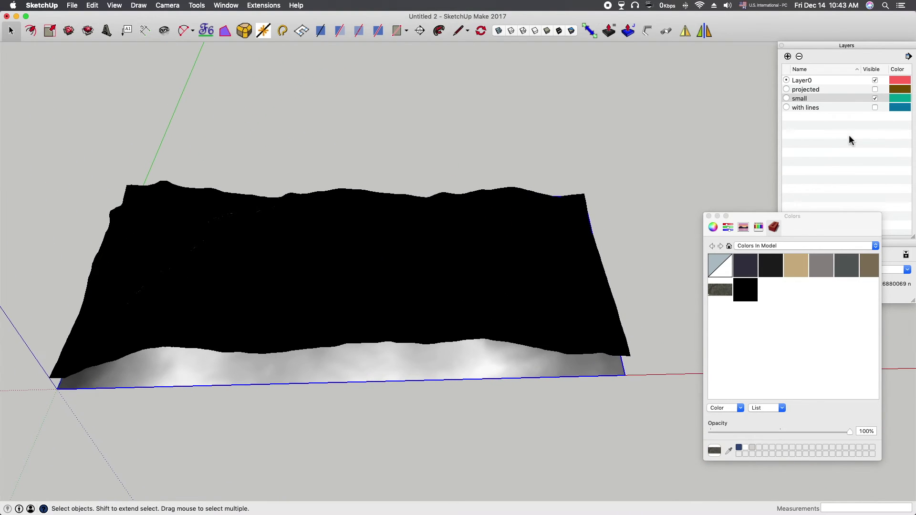
pyautogui.click(874, 89)
pyautogui.doubleClick(381, 156)
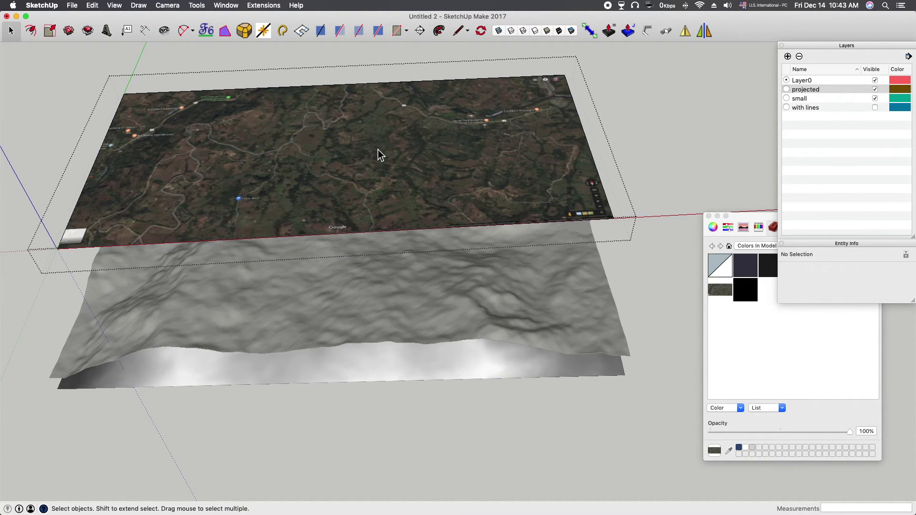
pyautogui.rightClick(378, 150)
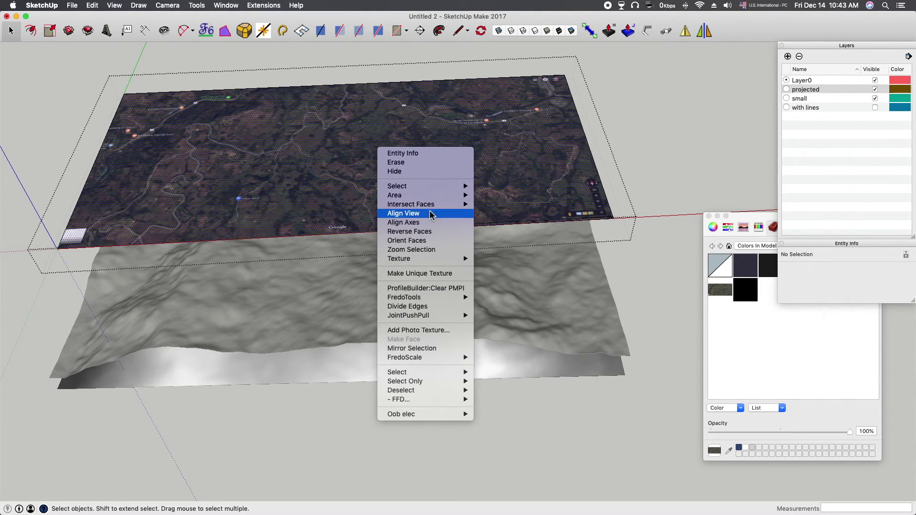
pyautogui.moveTo(449, 259)
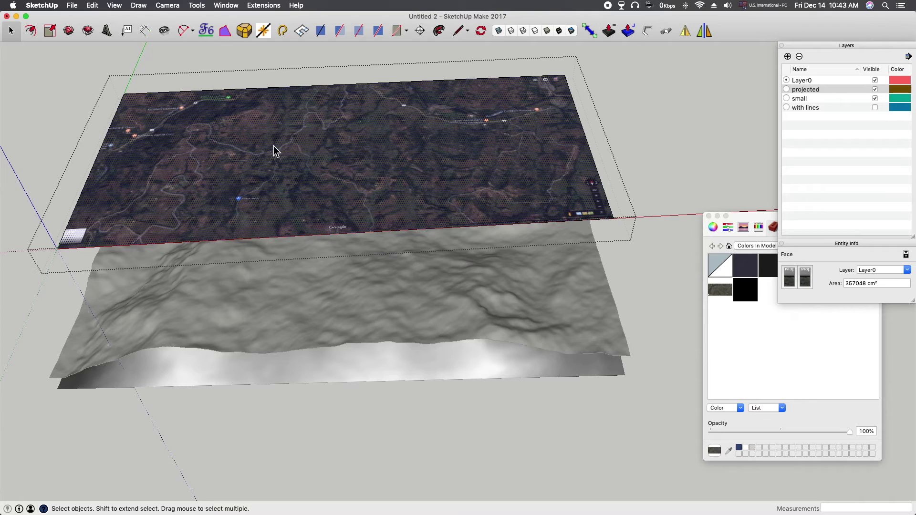
# Step: Sample the satellite image's material from its face with the Paint Bucket tool
pyautogui.press('b')
pyautogui.press('super')
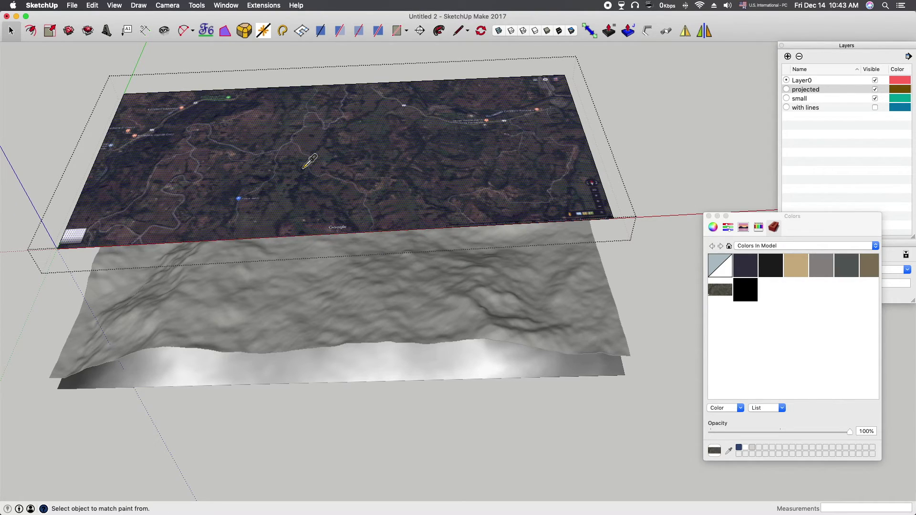
pyautogui.keyDown('super'); pyautogui.click(302, 163); pyautogui.keyUp('super')
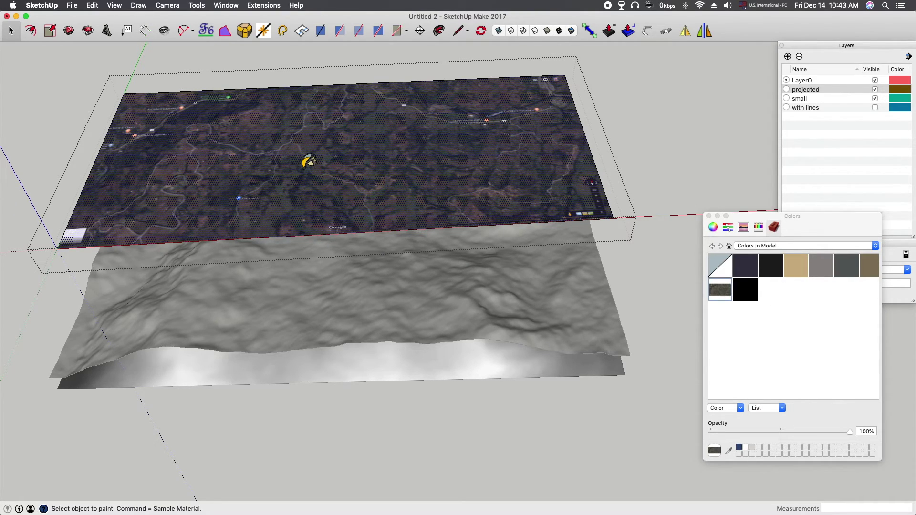
# Step: Try to hide the "projected" layer, and leave the satellite image group
pyautogui.click(876, 90)
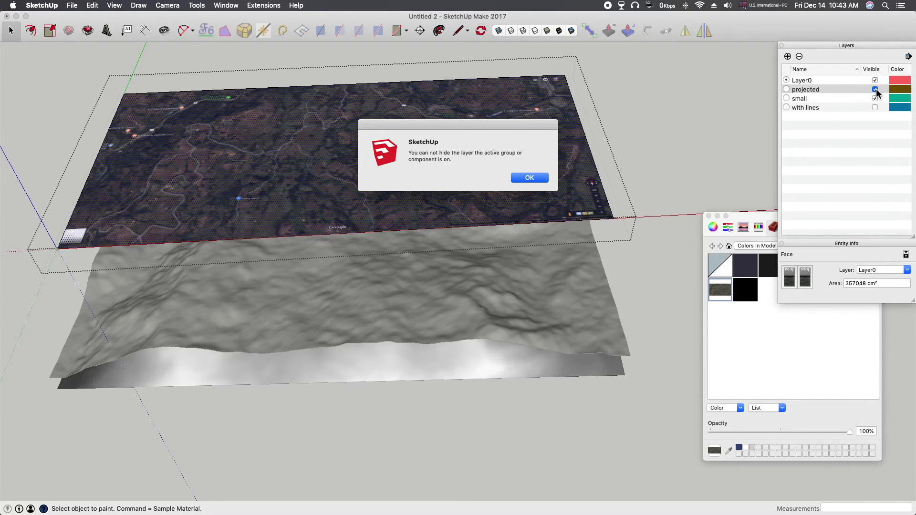
pyautogui.click(529, 178)
pyautogui.press('space')
pyautogui.press('Escape')
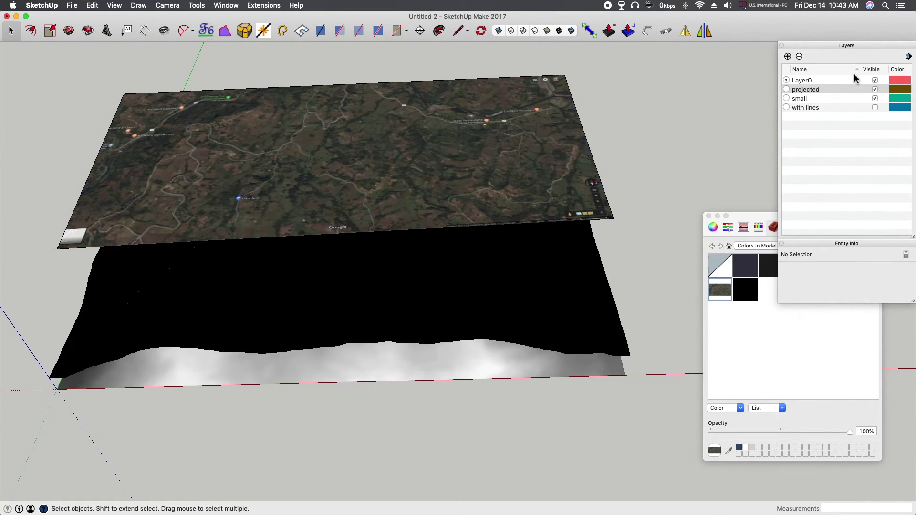
# Step: Hide the "projected" layer and open the black terrain mesh group for editing
pyautogui.click(876, 89)
pyautogui.click(367, 286)
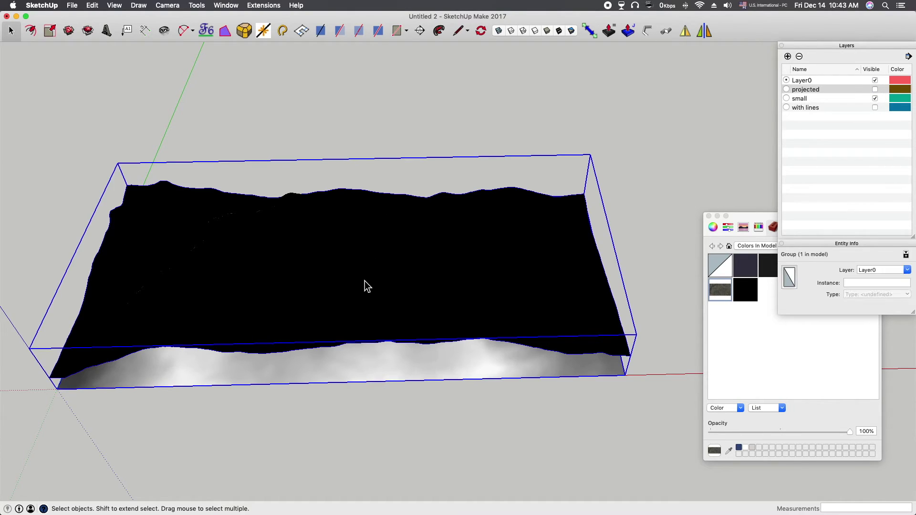
pyautogui.doubleClick(368, 286)
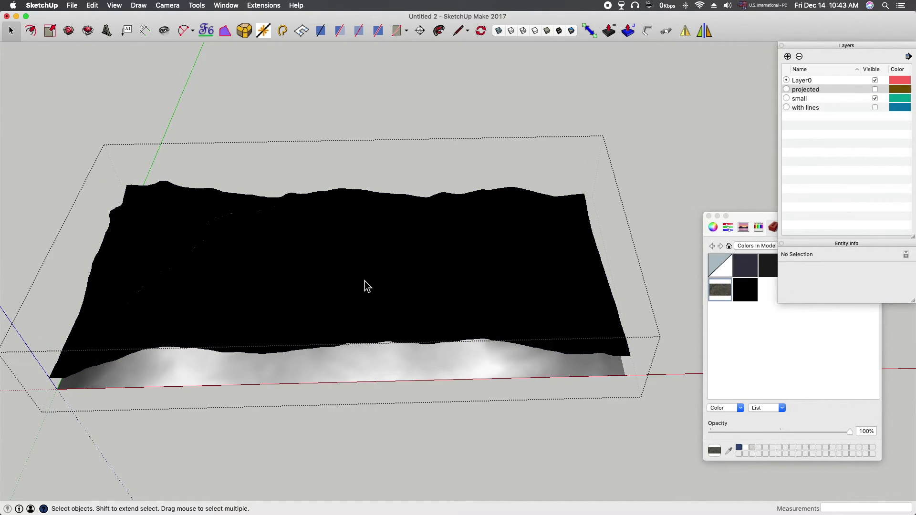
# Step: Paint the terrain mesh surface with the sampled satellite image material, and leave the mesh group
pyautogui.click(368, 287)
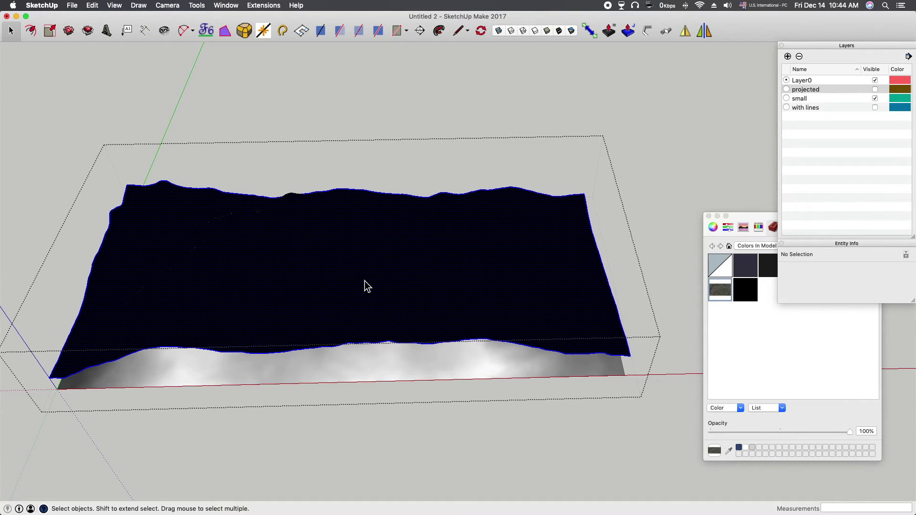
pyautogui.press('b')
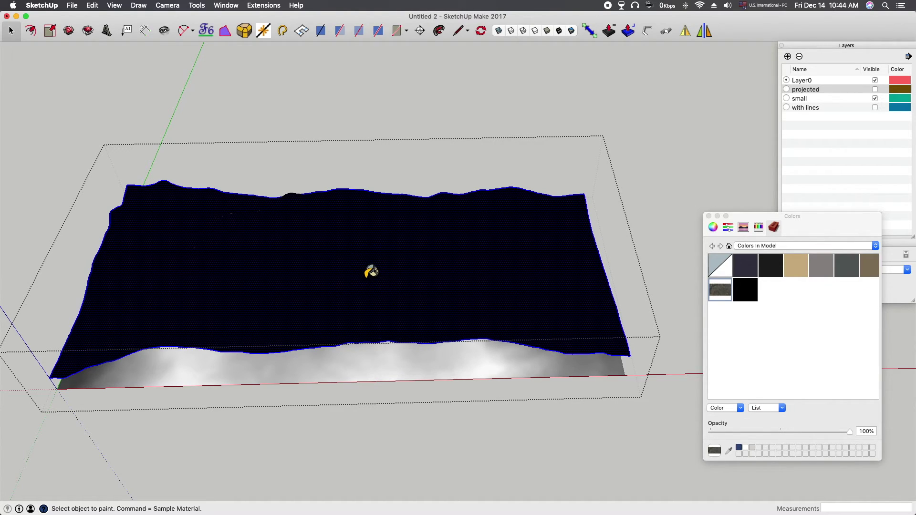
pyautogui.click(370, 274)
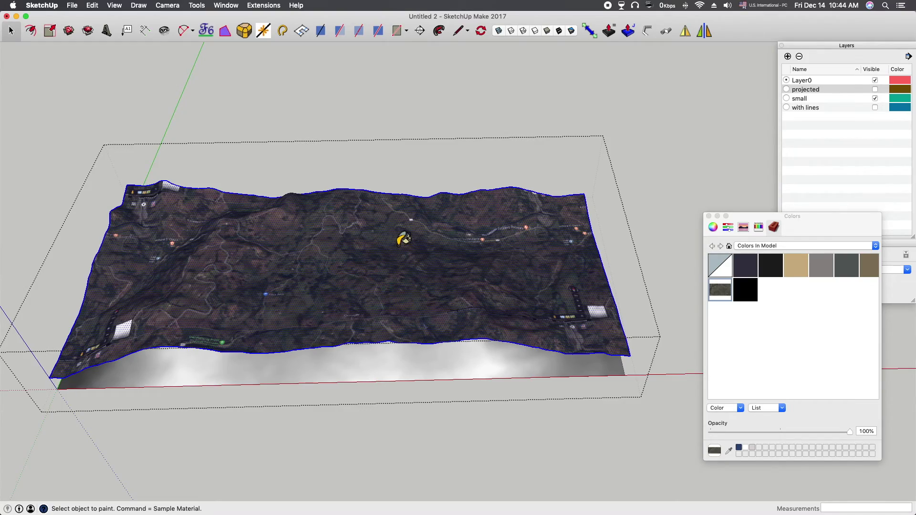
pyautogui.press('space')
pyautogui.moveTo(460, 265); pyautogui.dragTo(611, 336, button='middle')
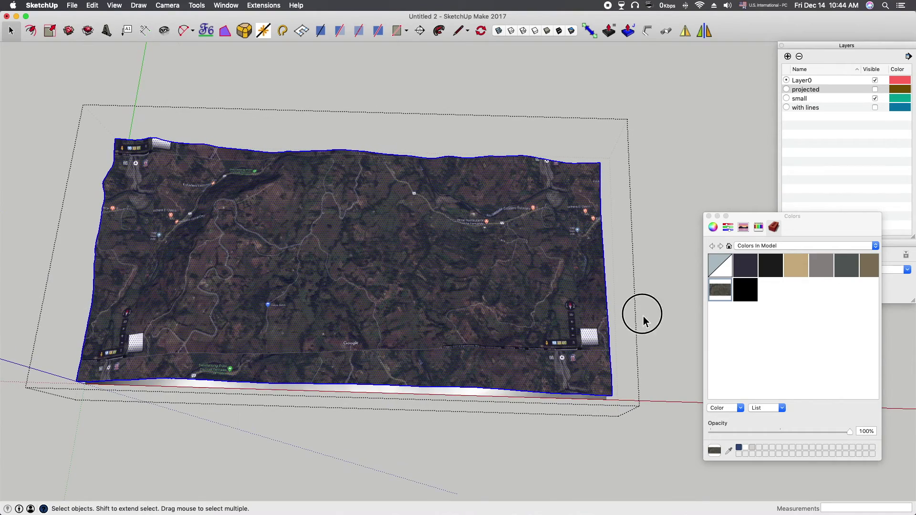
pyautogui.click(676, 327)
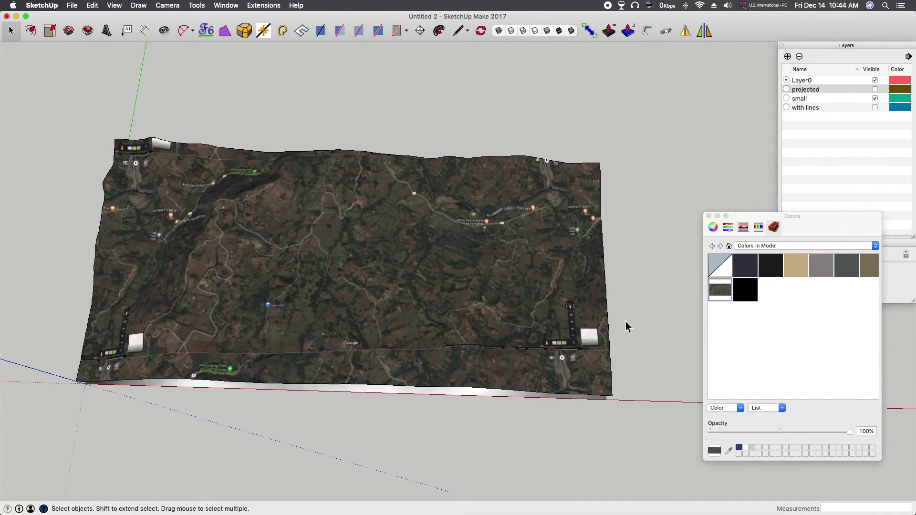
# Step: Show the "projected" layer again so the flat satellite image's scale bar can be reached
pyautogui.scroll(10, 537, 363)
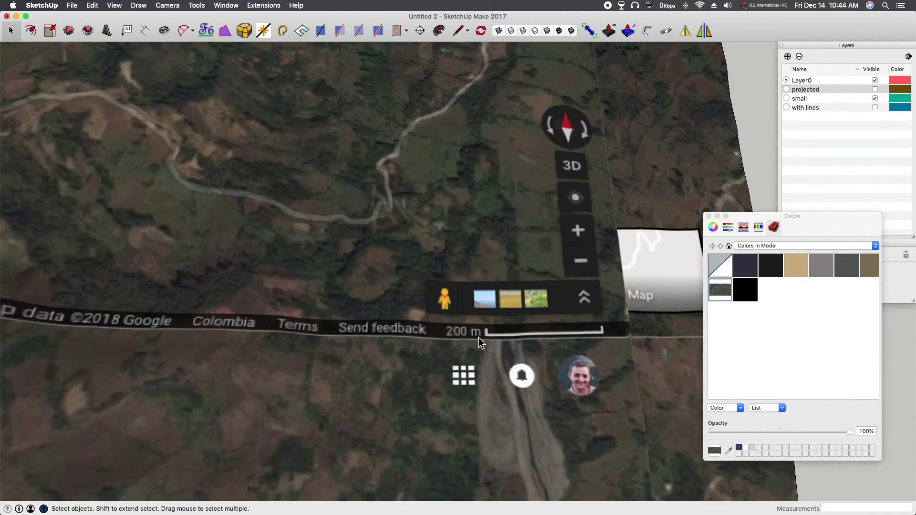
pyautogui.scroll(-10, 479, 338)
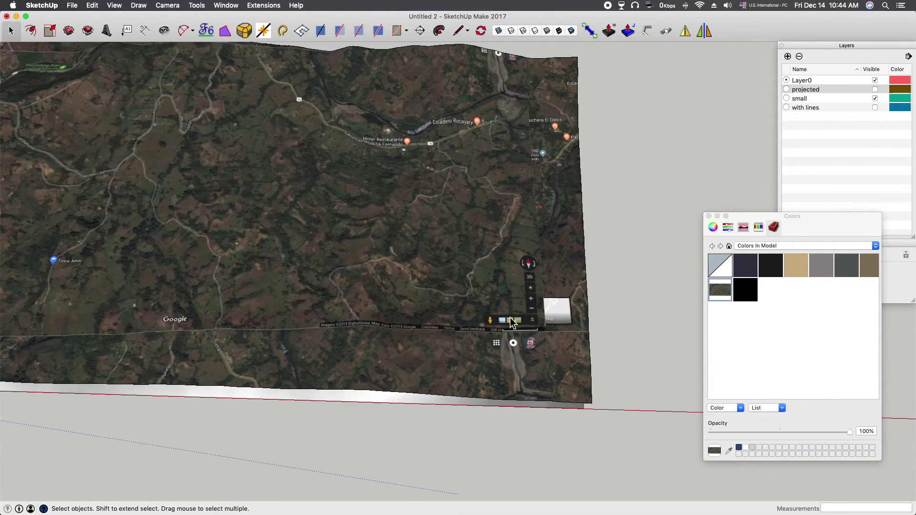
pyautogui.click(875, 89)
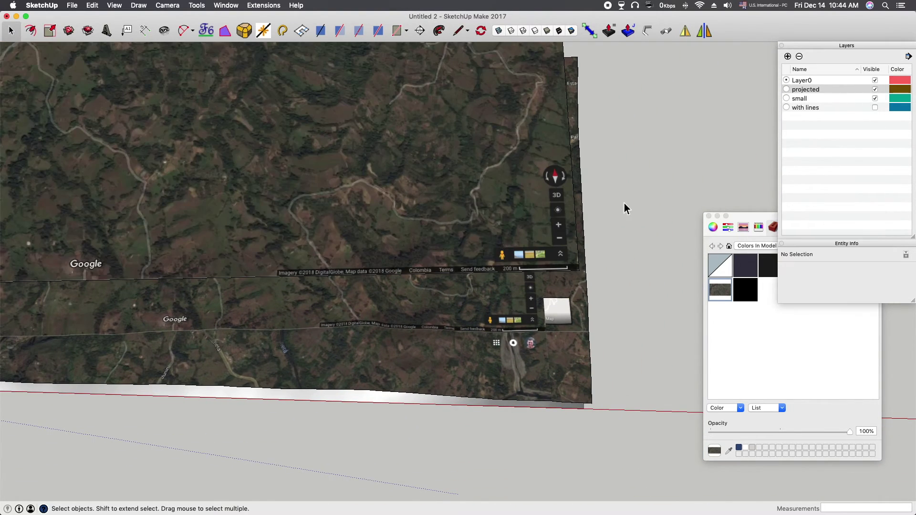
pyautogui.scroll(8, 521, 267)
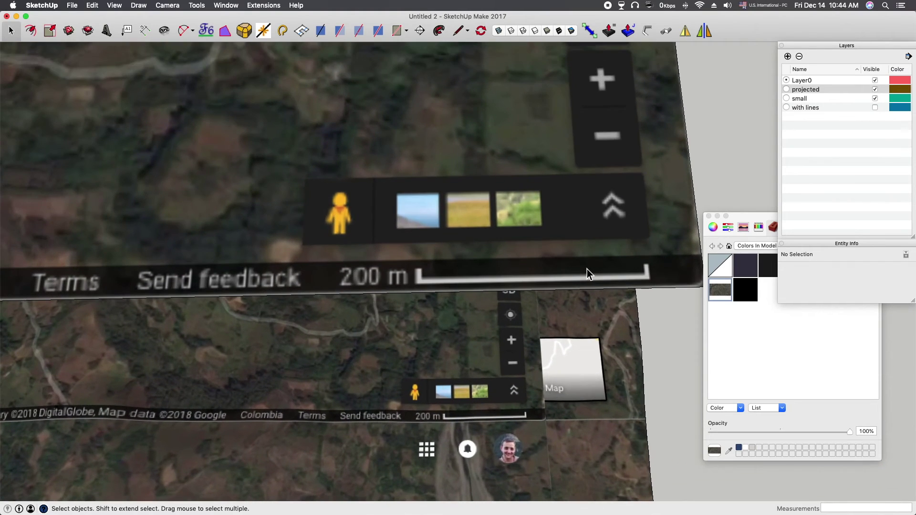
# Step: Measure the 200 m scale bar on the flat satellite image from end to end with the Tape Measure tool
pyautogui.press('t')
pyautogui.scroll(3, 419, 276)
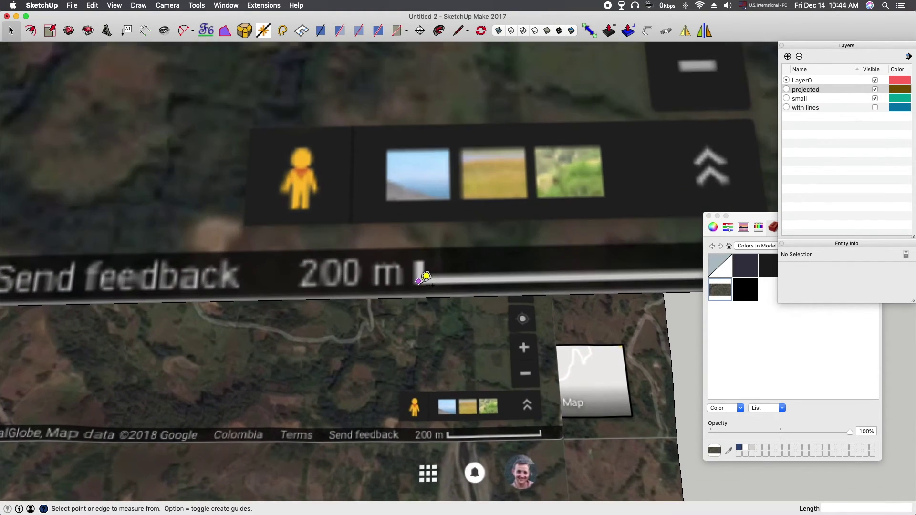
pyautogui.scroll(-2, 384, 271)
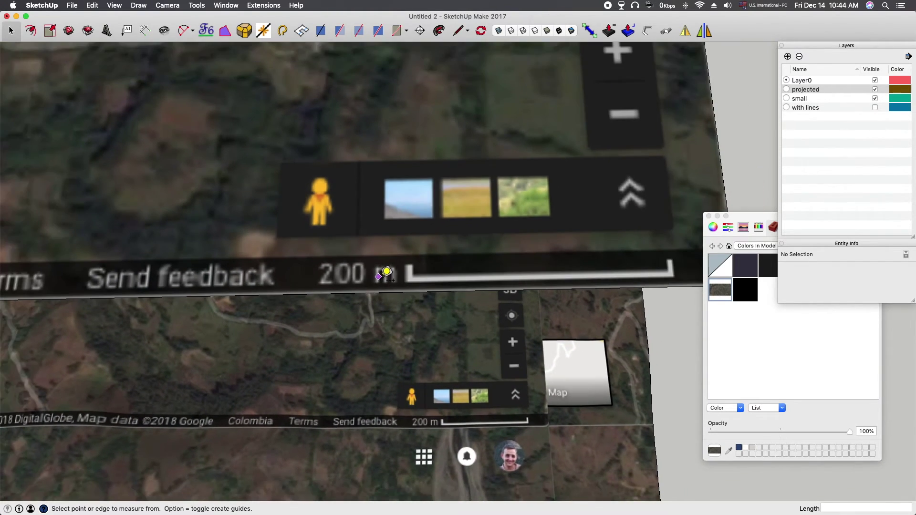
pyautogui.scroll(-1, 407, 264)
pyautogui.scroll(3, 590, 262)
pyautogui.scroll(3, 378, 270)
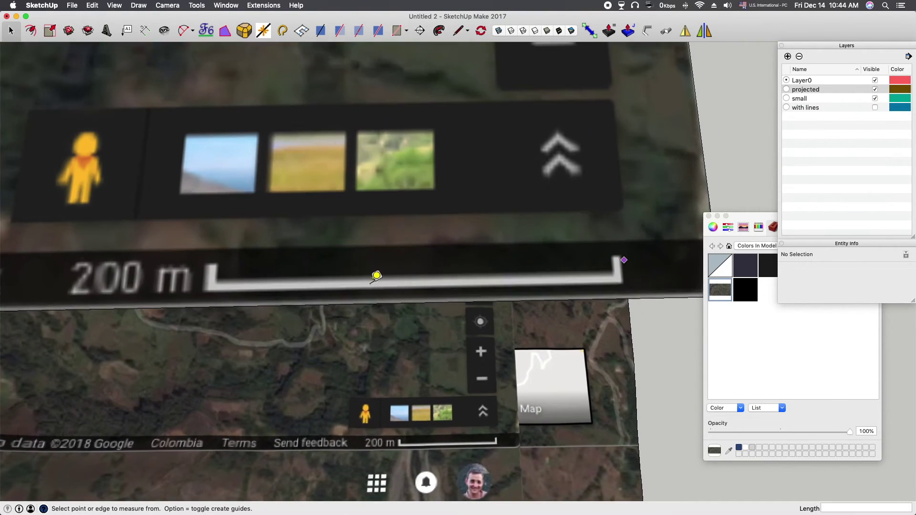
pyautogui.scroll(5, 167, 264)
pyautogui.scroll(1, 167, 264)
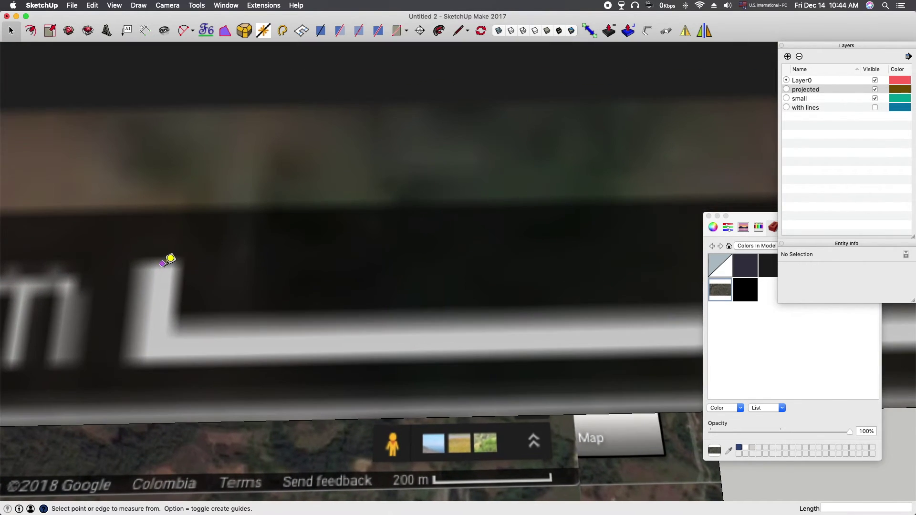
pyautogui.click(167, 264)
pyautogui.scroll(-5, 168, 264)
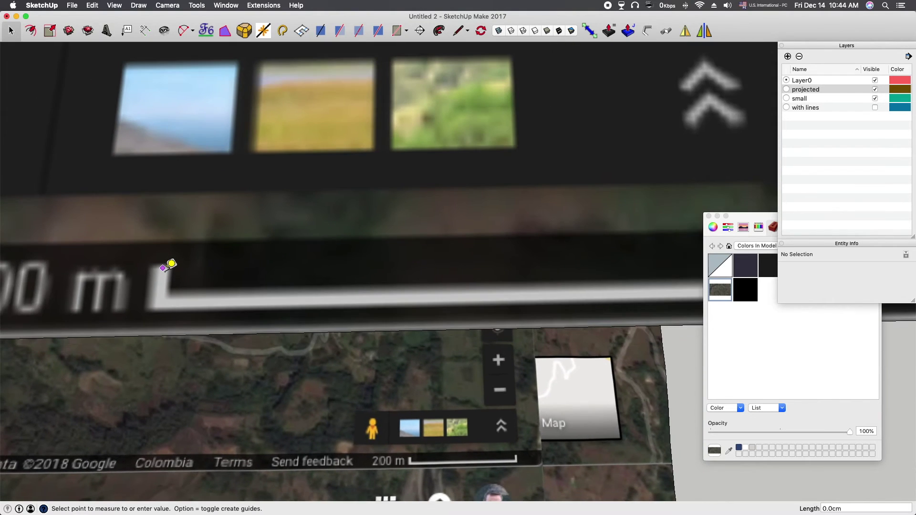
pyautogui.scroll(6, 548, 261)
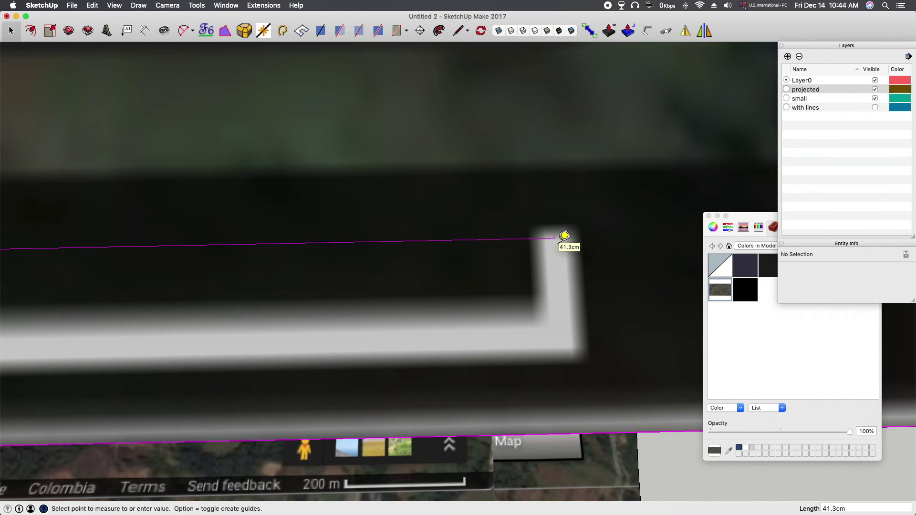
pyautogui.scroll(-8, 568, 241)
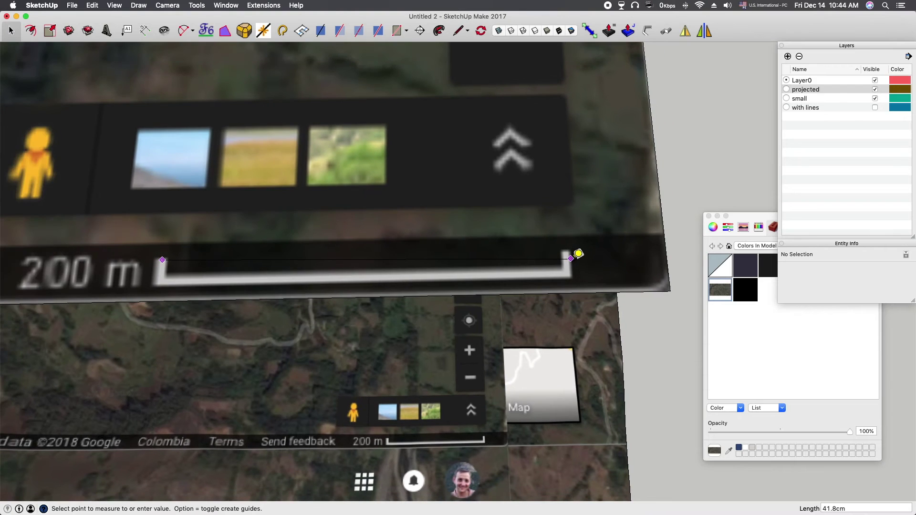
pyautogui.scroll(5, 579, 248)
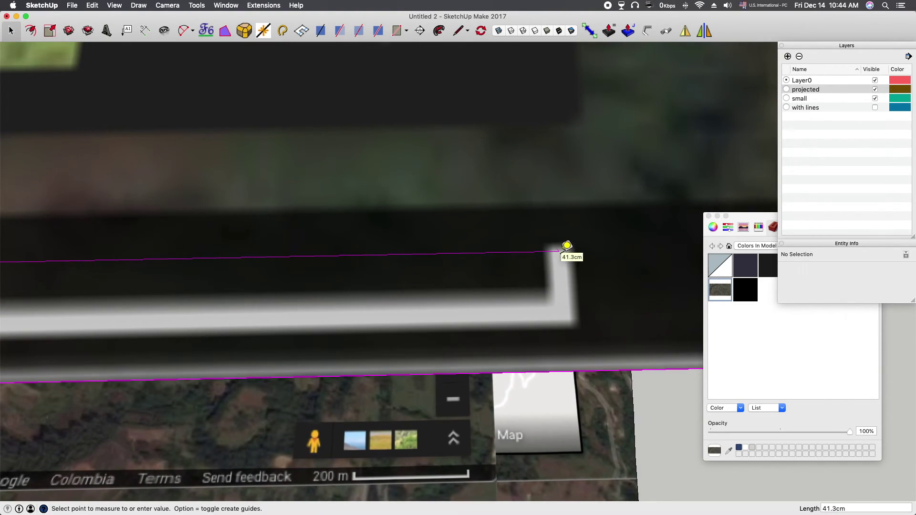
pyautogui.click(566, 246)
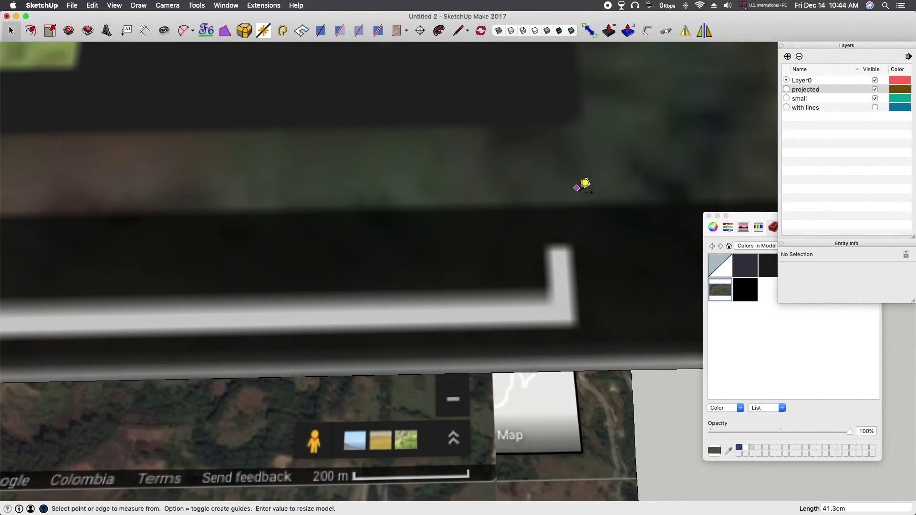
# Step: Set the measured scale bar length to 200 and accept resizing the whole model
pyautogui.write('200')
pyautogui.press('Return')
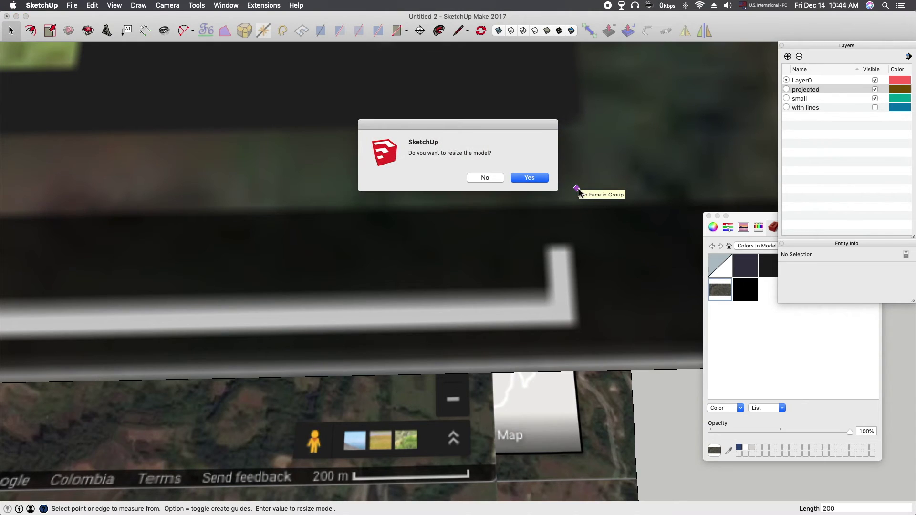
pyautogui.click(549, 176)
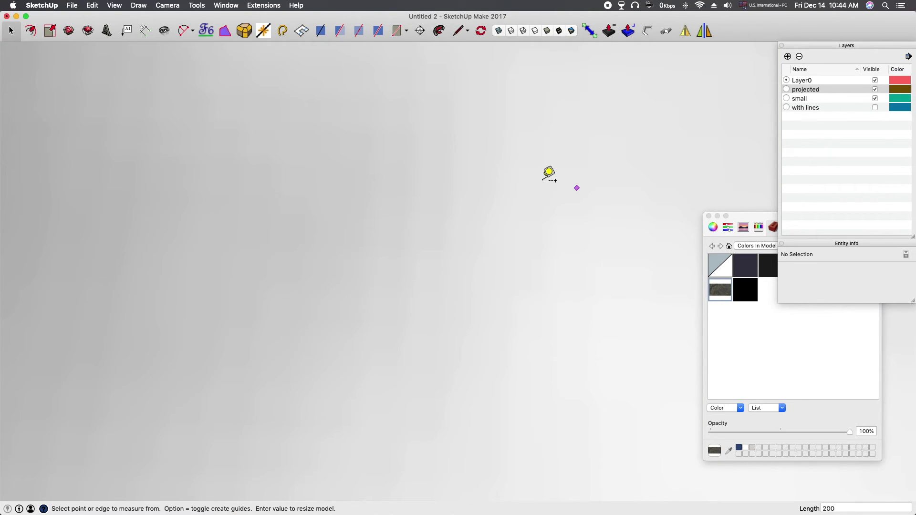
pyautogui.scroll(-3, 548, 172)
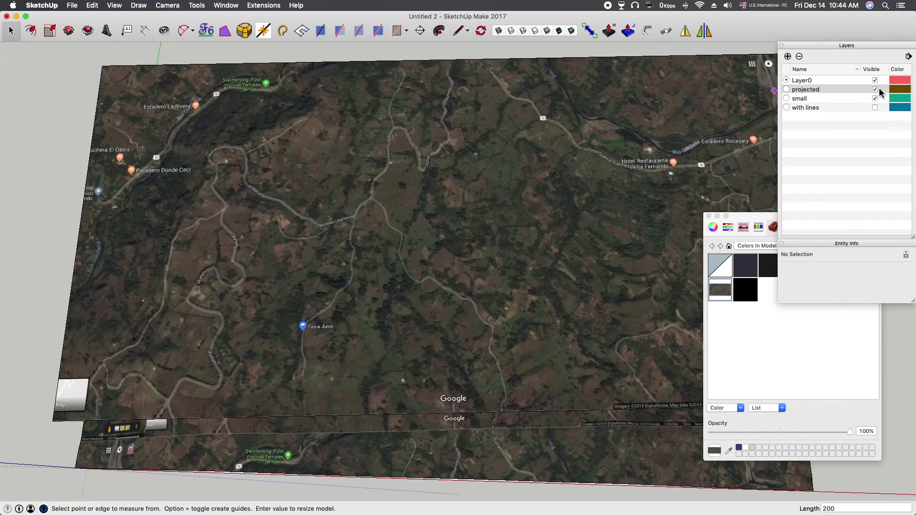
# Step: Hide the "projected" layer and examine the textured terrain's scale bar, its relief and the area around Finca Junin
pyautogui.click(875, 89)
pyautogui.scroll(-3, 338, 320)
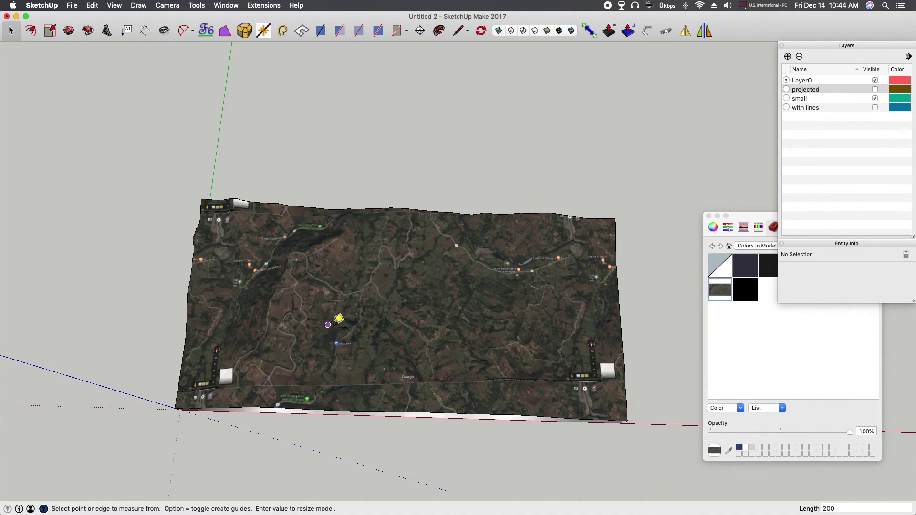
pyautogui.moveTo(338, 319); pyautogui.dragTo(432, 382, button='middle')
pyautogui.scroll(5, 574, 416)
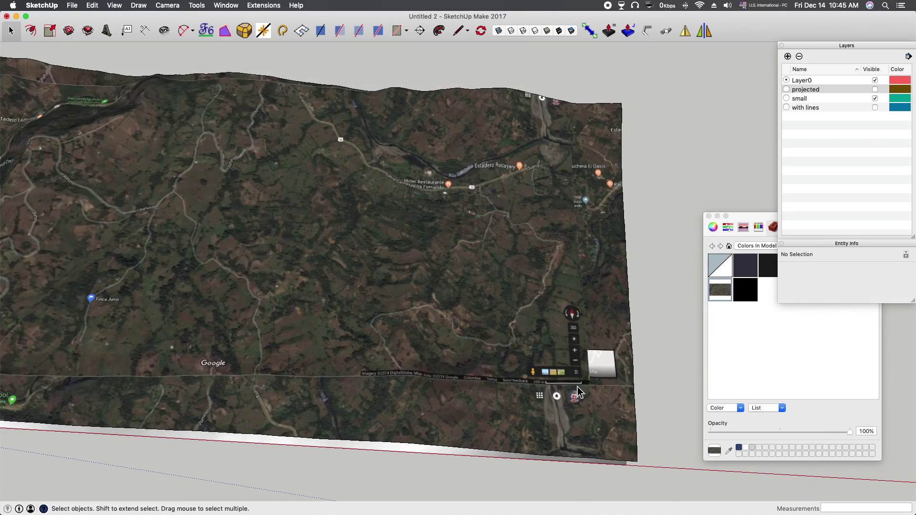
pyautogui.scroll(2, 420, 403)
pyautogui.scroll(-2, 451, 389)
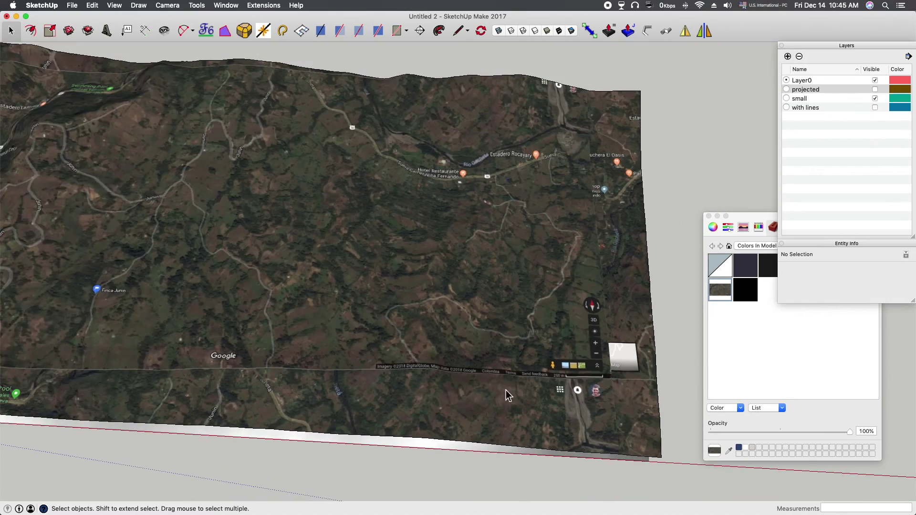
pyautogui.moveTo(356, 389); pyautogui.dragTo(706, 378, button='middle')
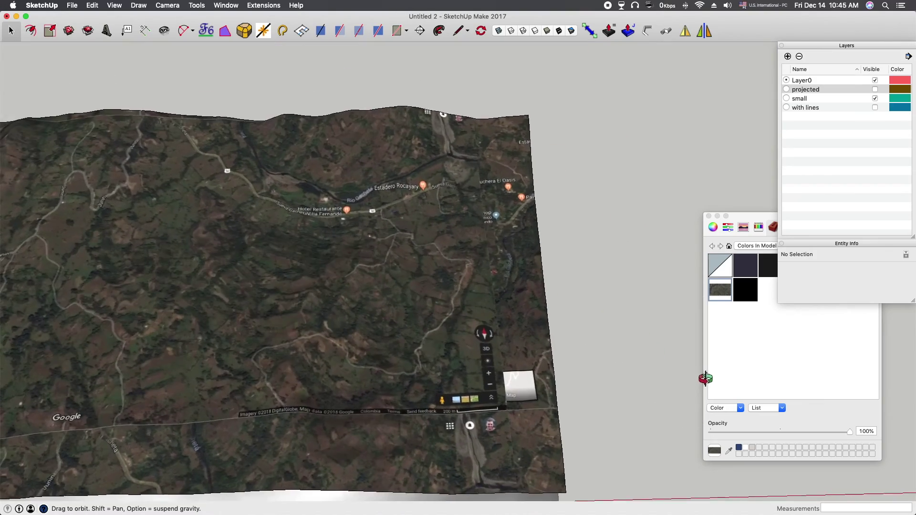
pyautogui.moveTo(163, 260)
pyautogui.mouseDown(button='middle')
pyautogui.moveTo(299, 253)
pyautogui.moveTo(446, 262)
pyautogui.mouseUp(button='middle')
pyautogui.scroll(5, 198, 357)
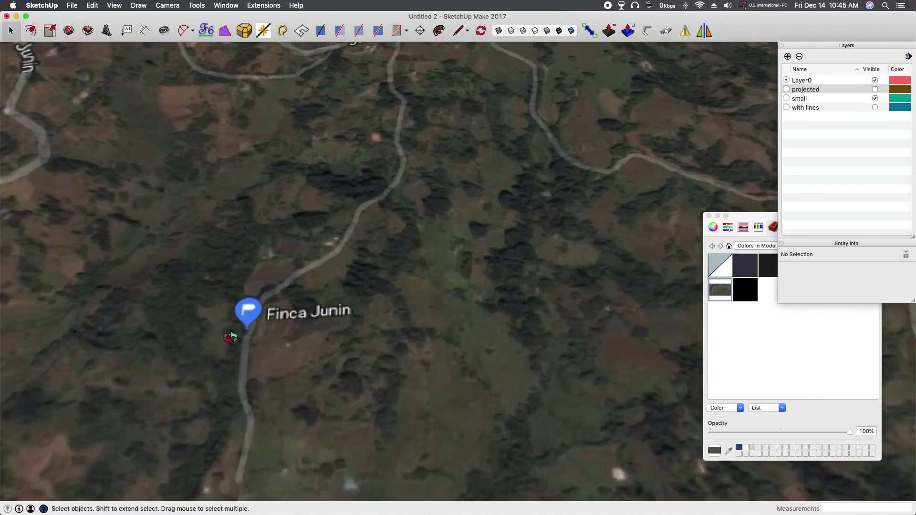
pyautogui.moveTo(231, 333); pyautogui.dragTo(473, 337, button='middle')
# Step: Check the distance across the terrain from the Junin road to the neighbouring road beyond Finca Junin
pyautogui.press('t')
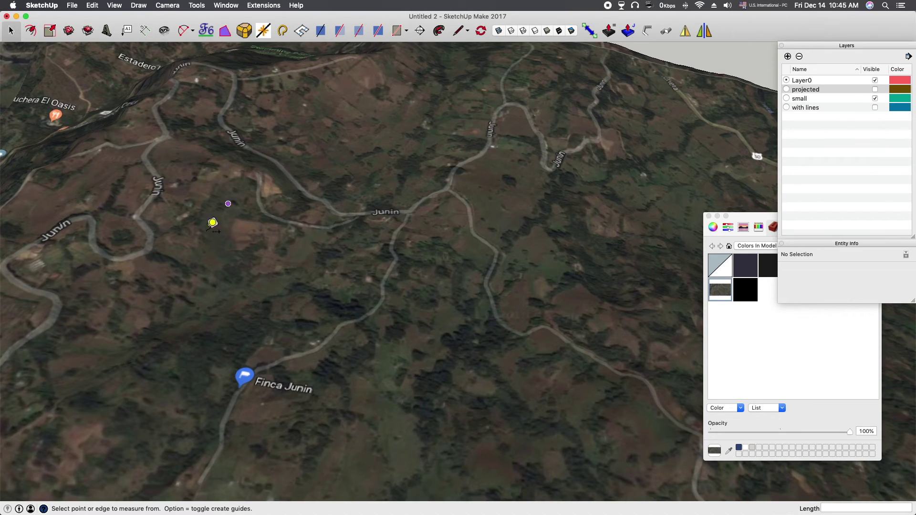
pyautogui.click(151, 200)
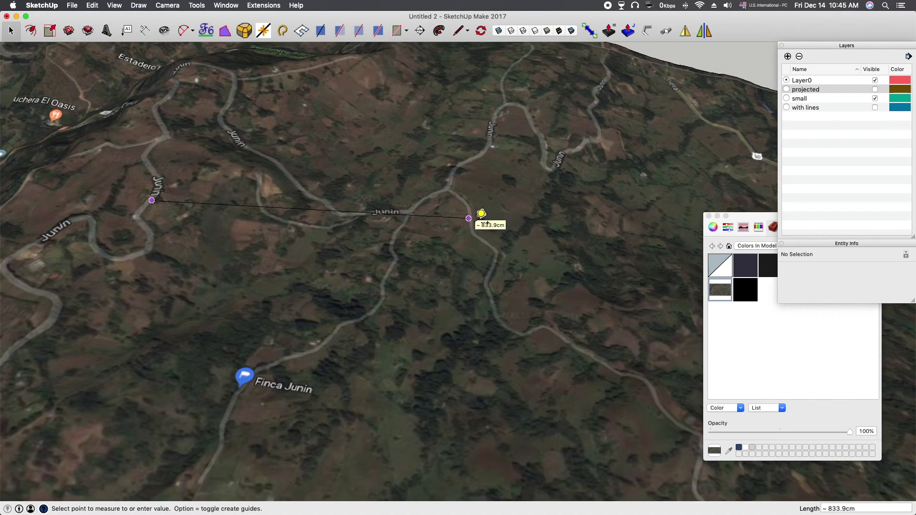
pyautogui.press('space')
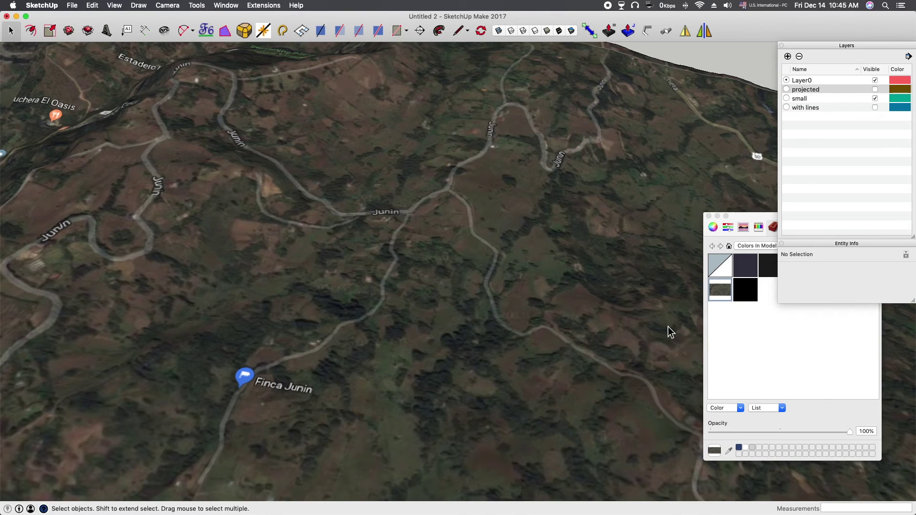
# Step: Show the "projected" layer again to bring back the flat satellite image above the terrain
pyautogui.scroll(-5, 668, 327)
pyautogui.click(875, 89)
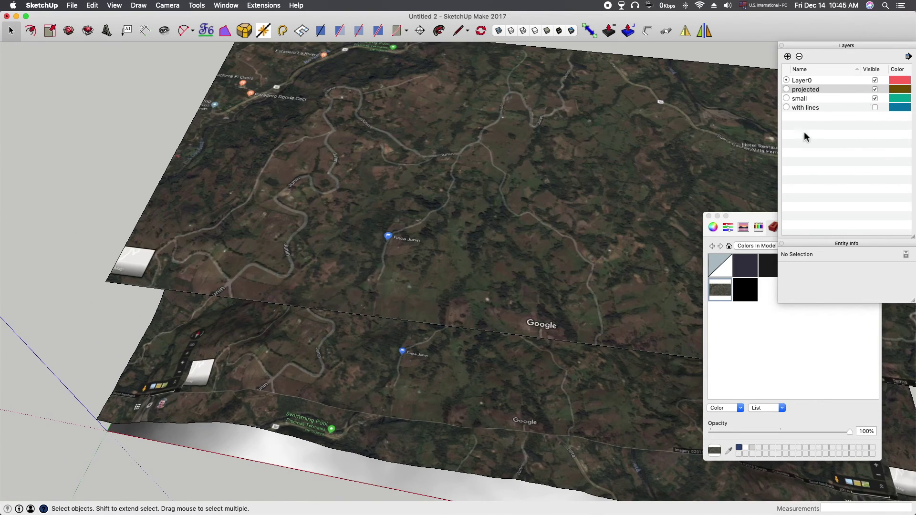
pyautogui.moveTo(621, 269); pyautogui.dragTo(288, 205, button='middle')
pyautogui.scroll(10, 607, 350)
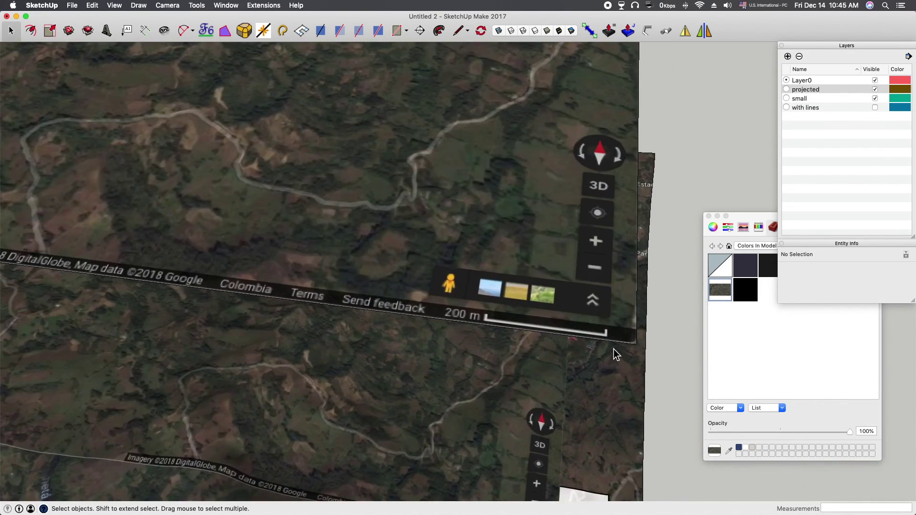
# Step: Measure the scale bar on the flat satellite image from end to end and resize the whole model to make it 200m
pyautogui.press('t')
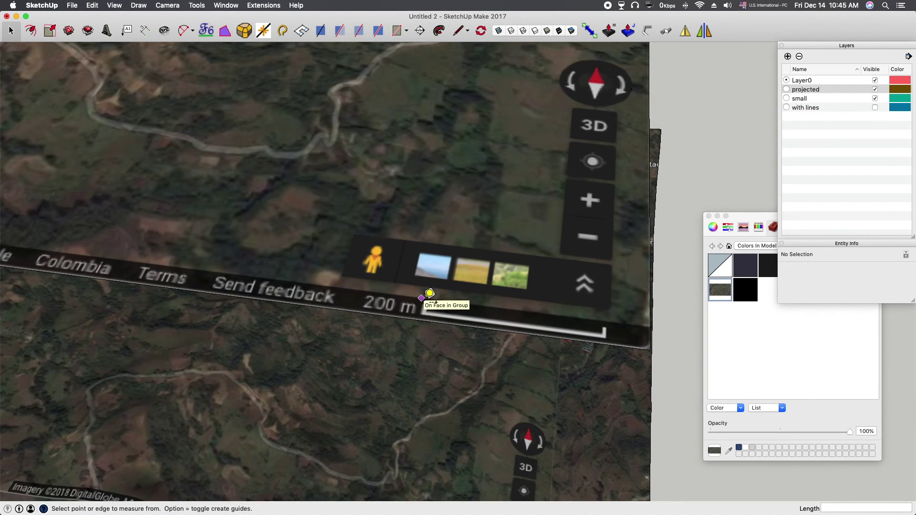
pyautogui.scroll(8, 428, 292)
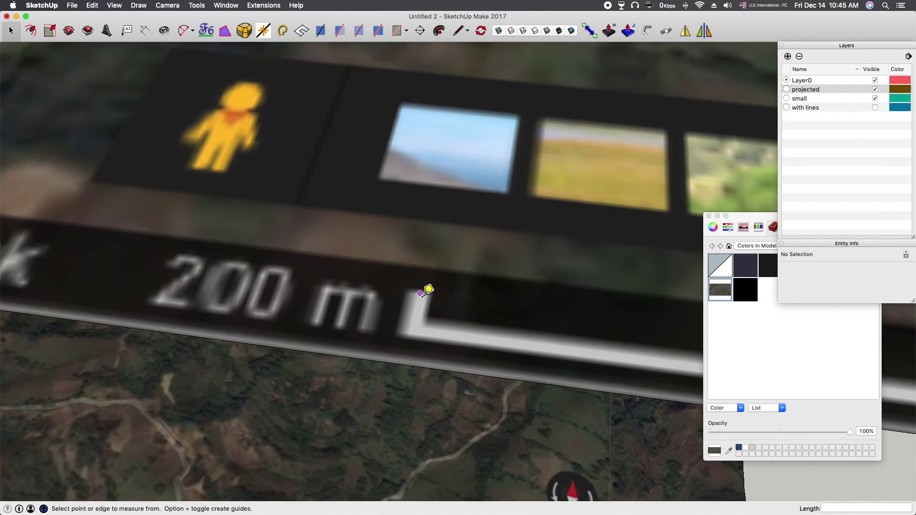
pyautogui.click(428, 290)
pyautogui.scroll(-8, 428, 291)
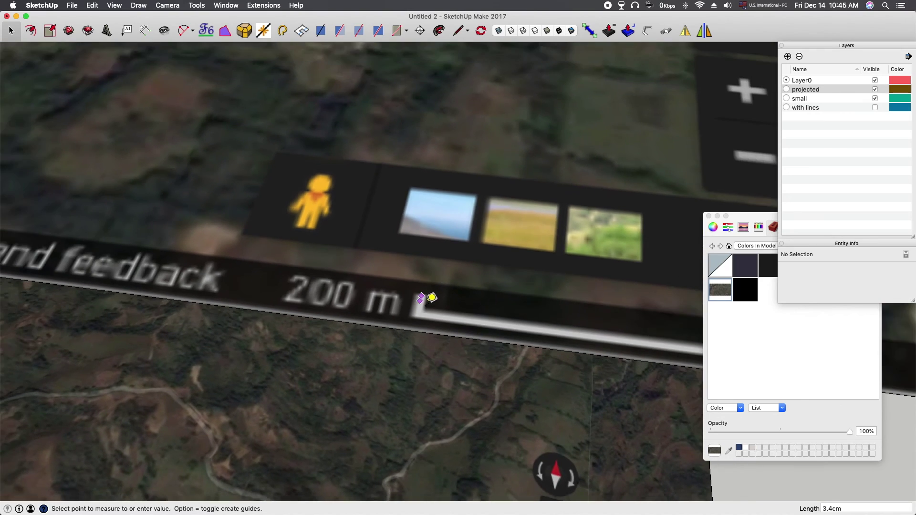
pyautogui.scroll(5, 486, 314)
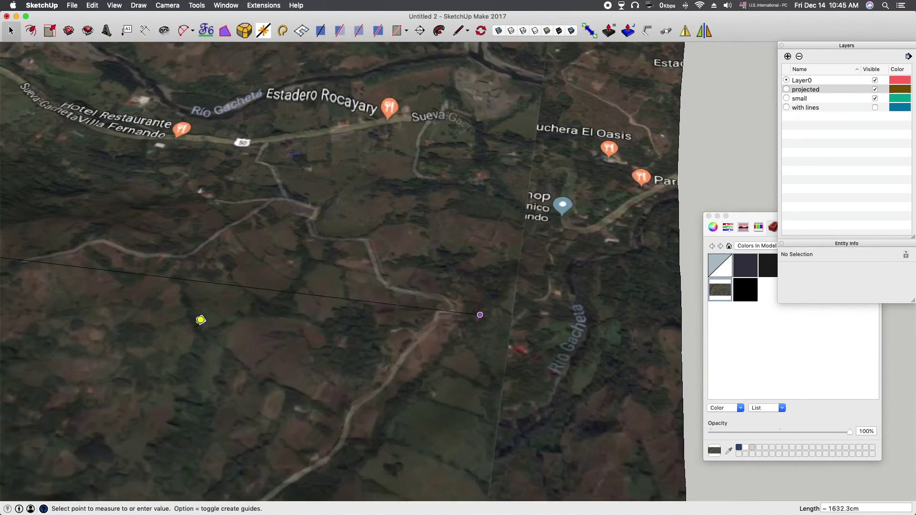
pyautogui.scroll(-4, 416, 369)
pyautogui.scroll(5, 362, 362)
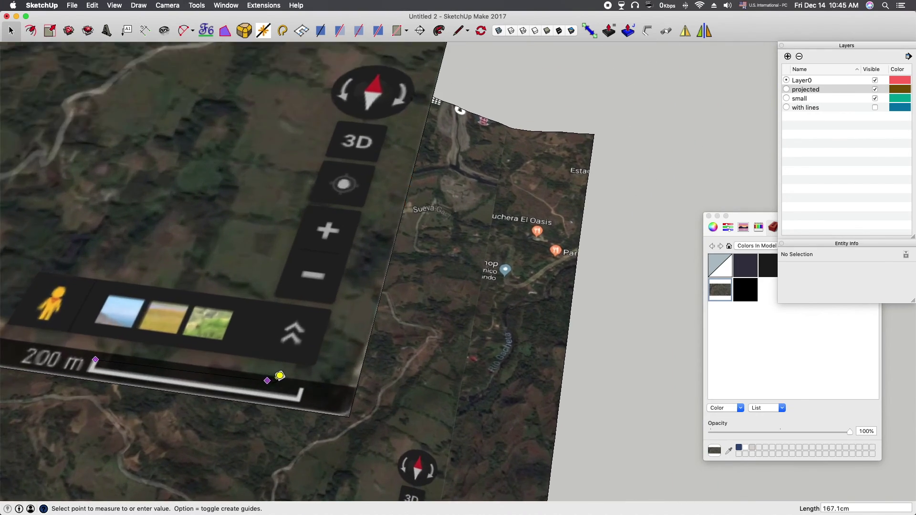
pyautogui.scroll(5, 313, 383)
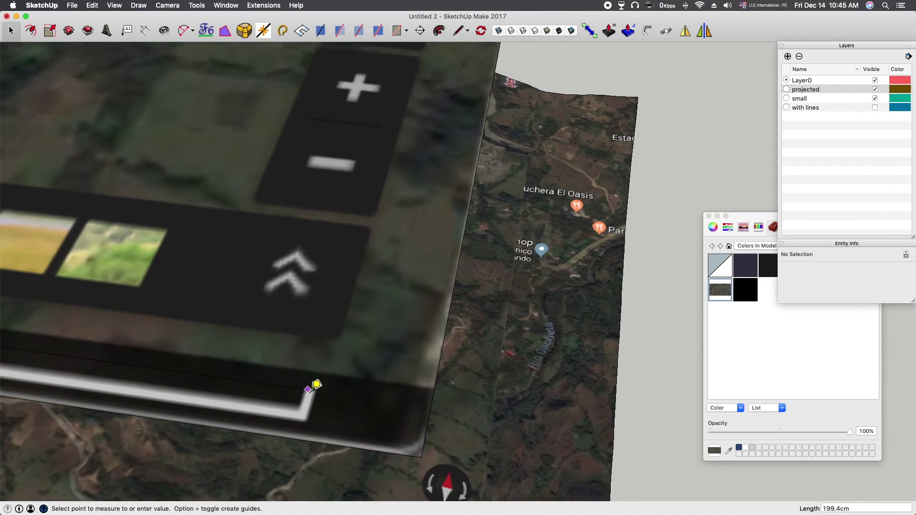
pyautogui.scroll(1, 319, 384)
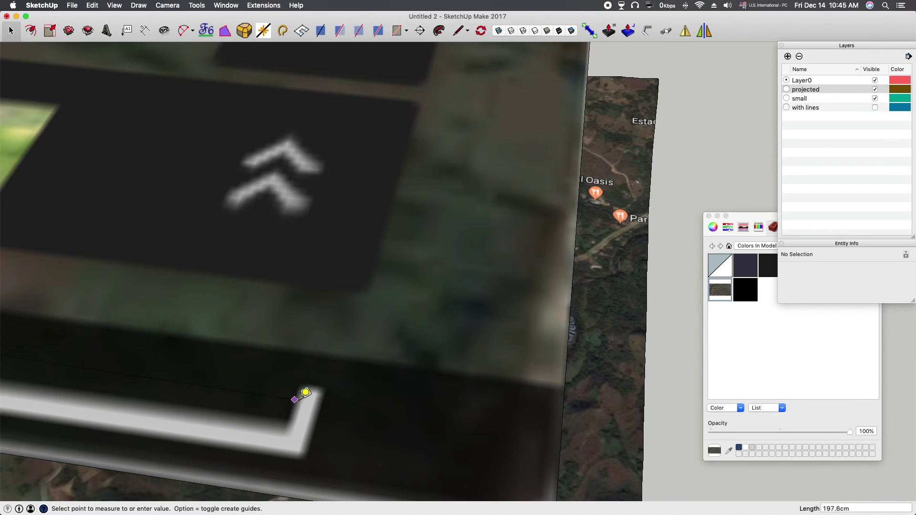
pyautogui.click(317, 385)
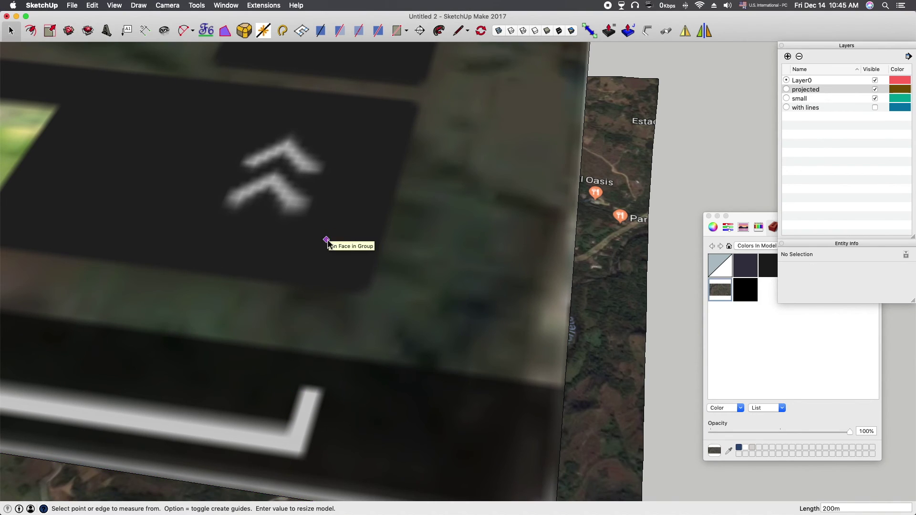
pyautogui.press('Return')
pyautogui.press('Return')
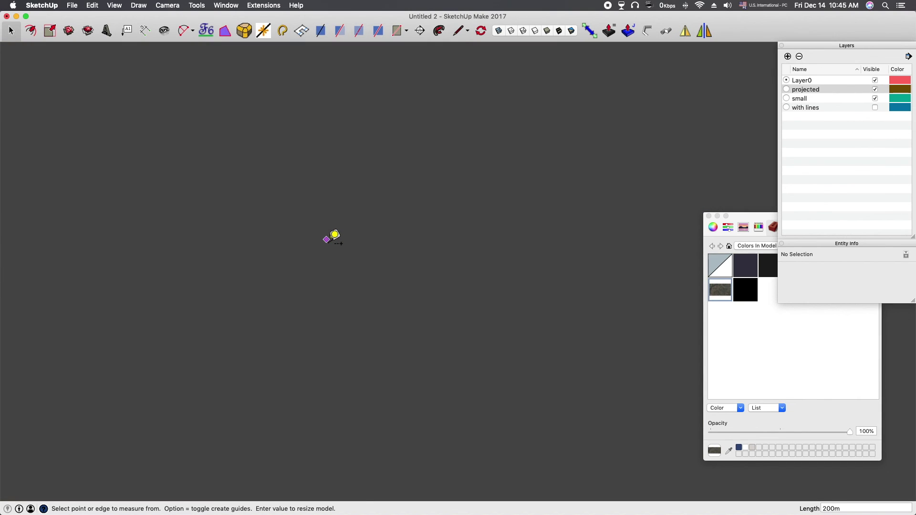
# Step: Check a distance on the flat satellite image from the road below Finca Junin to a point beyond its marker
pyautogui.scroll(5, 348, 226)
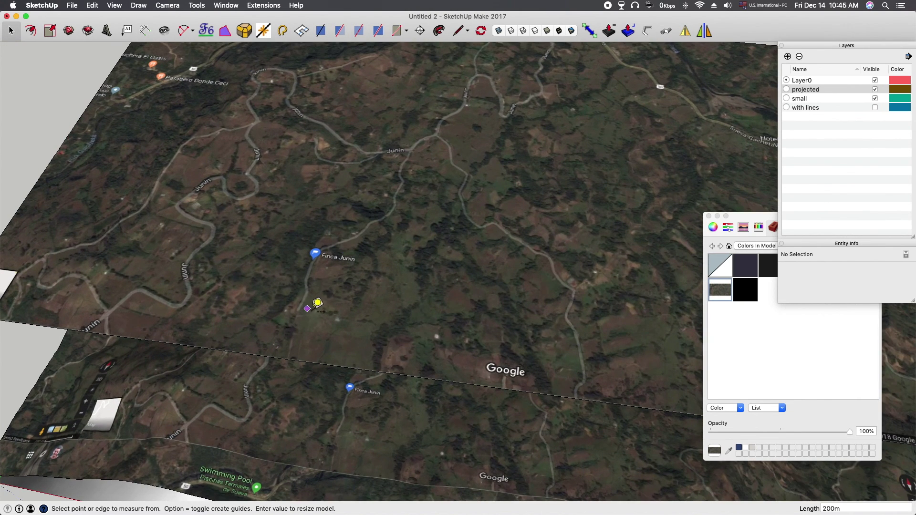
pyautogui.scroll(2, 284, 281)
pyautogui.click(293, 334)
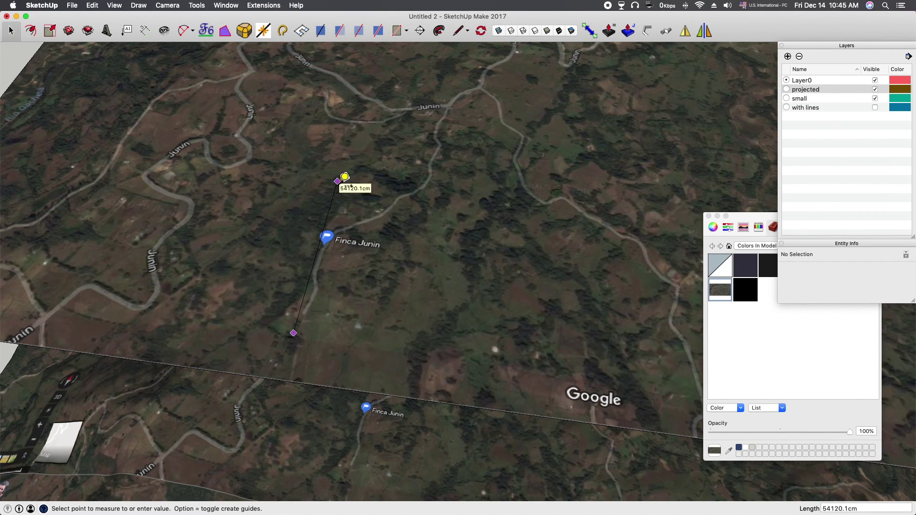
pyautogui.press('space')
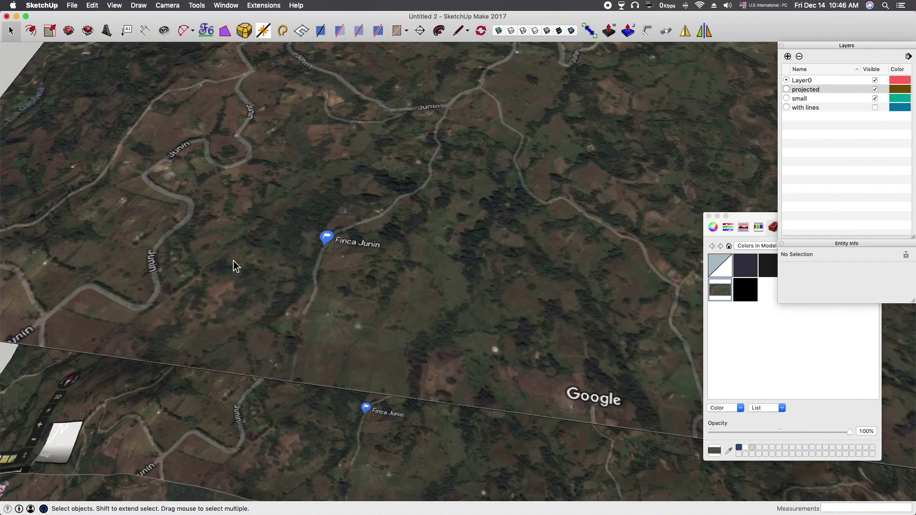
# Step: Hide the "projected" and "small" layers to leave only the textured terrain displayed
pyautogui.scroll(-3, 224, 264)
pyautogui.moveTo(218, 266); pyautogui.dragTo(293, 158, button='middle')
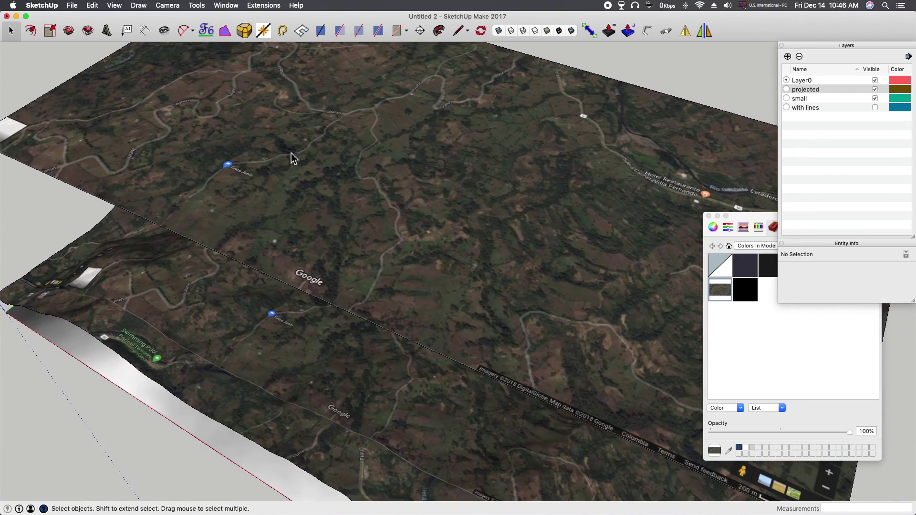
pyautogui.click(875, 89)
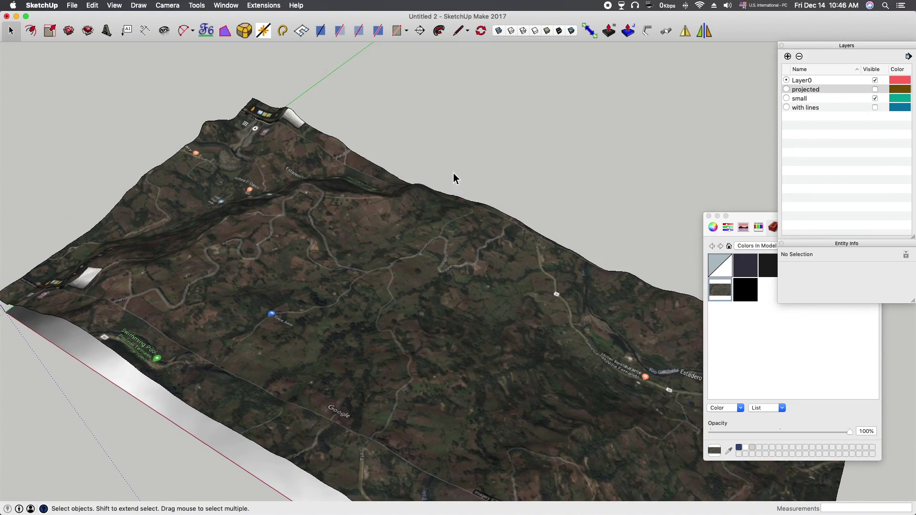
pyautogui.scroll(-4, 436, 320)
pyautogui.moveTo(436, 320); pyautogui.dragTo(338, 153, button='middle')
pyautogui.click(875, 98)
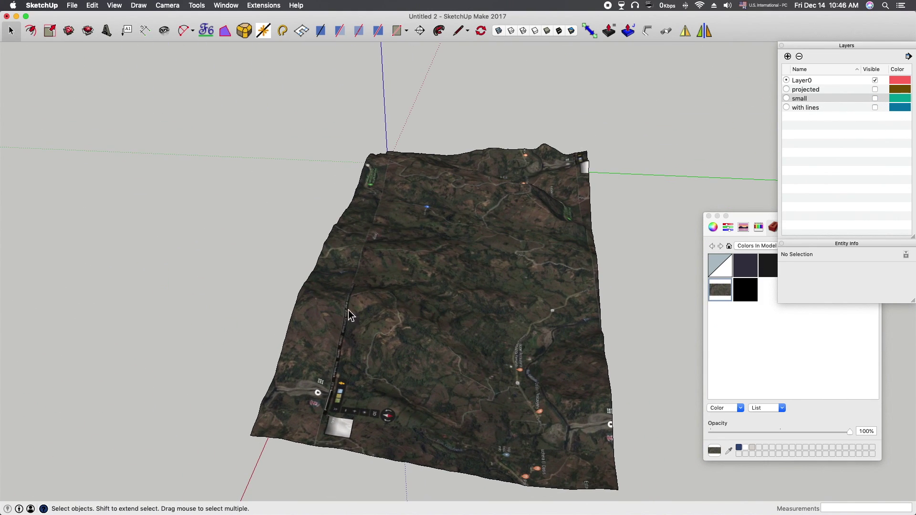
# Step: Examine the resized textured terrain from several sides, including its scale bar corner, edge profile and overall relief
pyautogui.moveTo(282, 439); pyautogui.dragTo(462, 334, button='middle')
pyautogui.scroll(10, 463, 334)
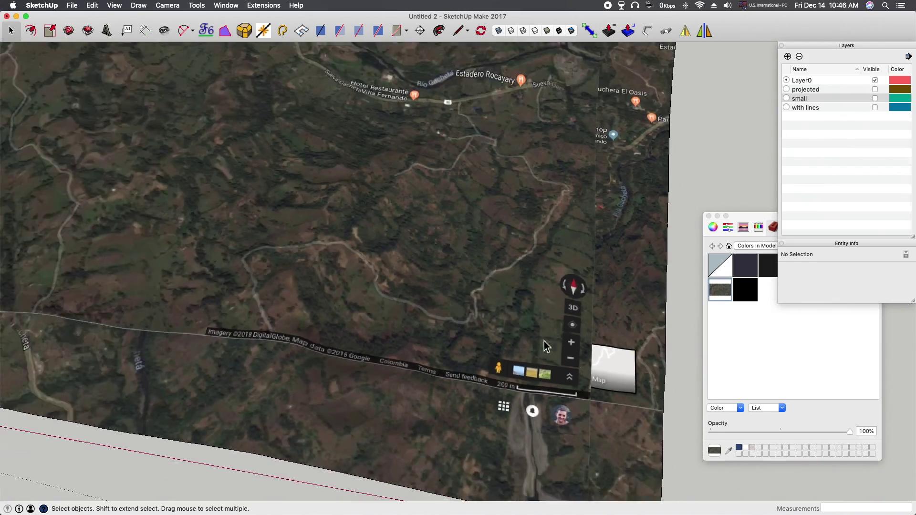
pyautogui.scroll(-10, 544, 342)
pyautogui.moveTo(415, 249); pyautogui.dragTo(178, 361, button='middle')
pyautogui.scroll(6, 406, 296)
pyautogui.moveTo(450, 352); pyautogui.dragTo(557, 147, button='middle')
pyautogui.scroll(5, 561, 253)
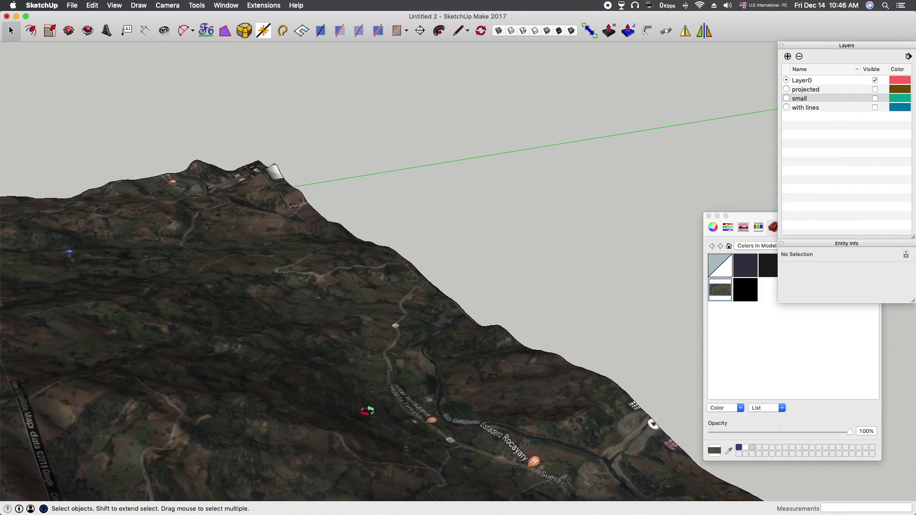
pyautogui.moveTo(367, 411); pyautogui.dragTo(343, 130, button='middle')
pyautogui.scroll(5, 445, 247)
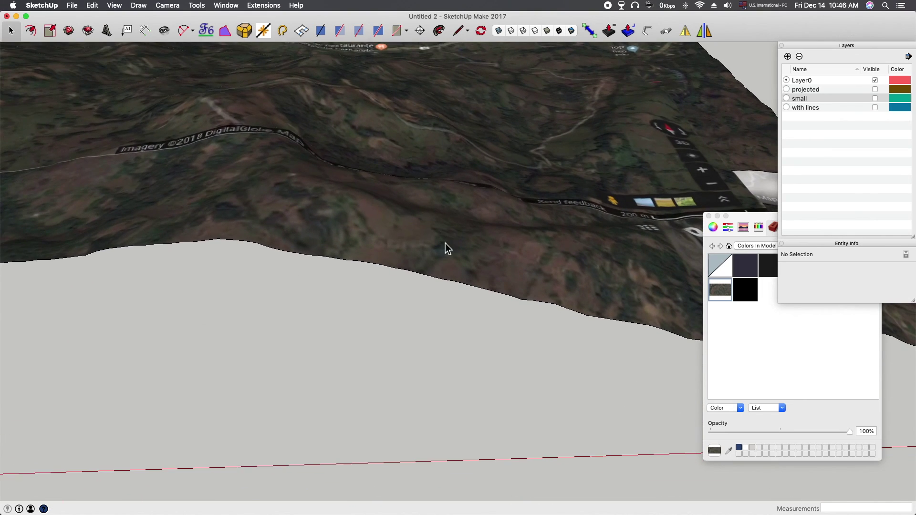
pyautogui.scroll(-6, 439, 224)
pyautogui.moveTo(446, 123); pyautogui.dragTo(146, 181, button='middle')
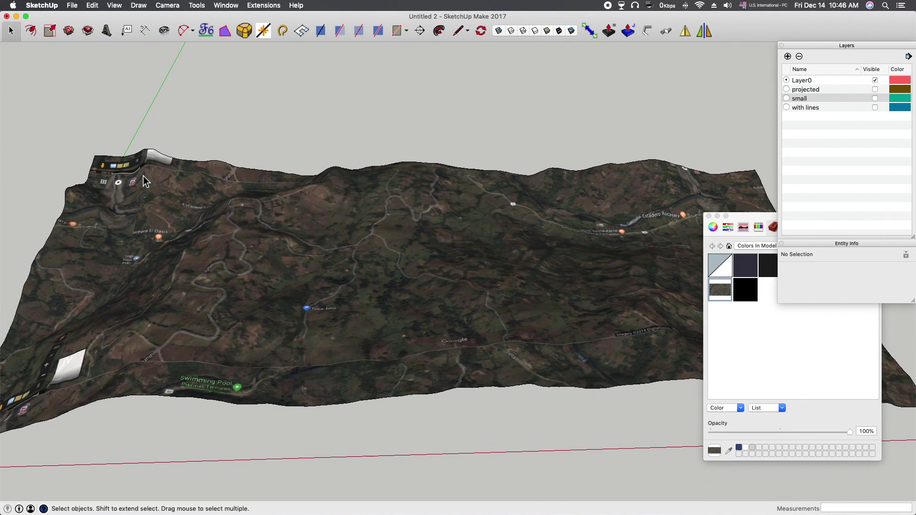